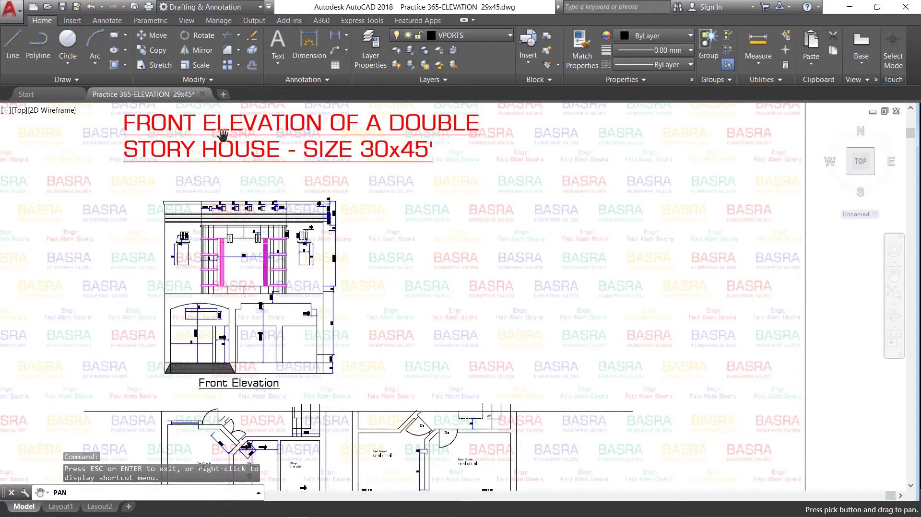
# - Pan down to view both floor plans and their titles below the elevation
pyautogui.scroll(2, 189, 129)
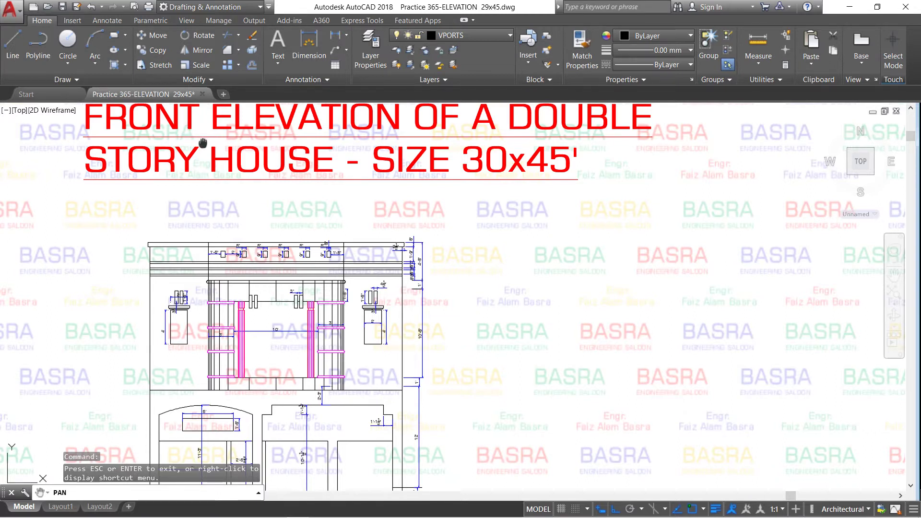
pyautogui.moveTo(202, 143); pyautogui.dragTo(207, 148)
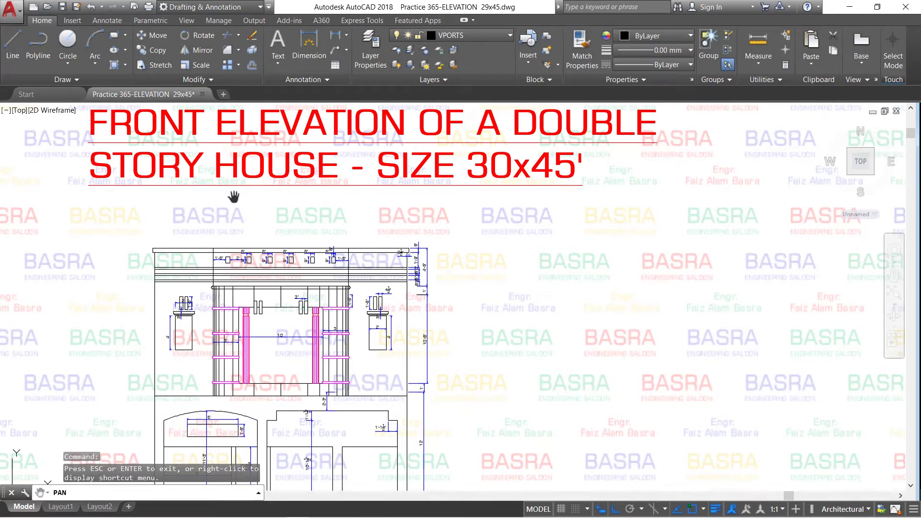
pyautogui.moveTo(234, 197); pyautogui.dragTo(248, 161)
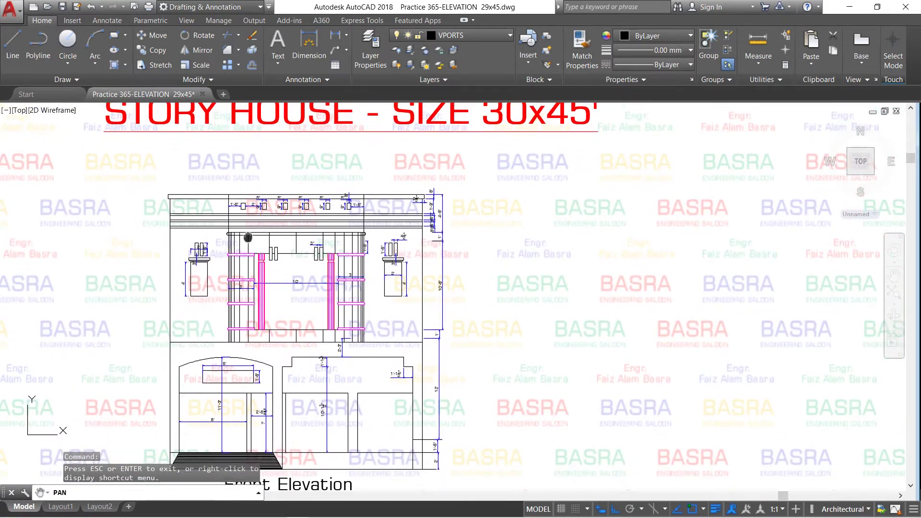
pyautogui.moveTo(248, 237); pyautogui.dragTo(254, 179)
pyautogui.moveTo(245, 255); pyautogui.dragTo(243, 197)
pyautogui.moveTo(275, 285); pyautogui.dragTo(259, 212)
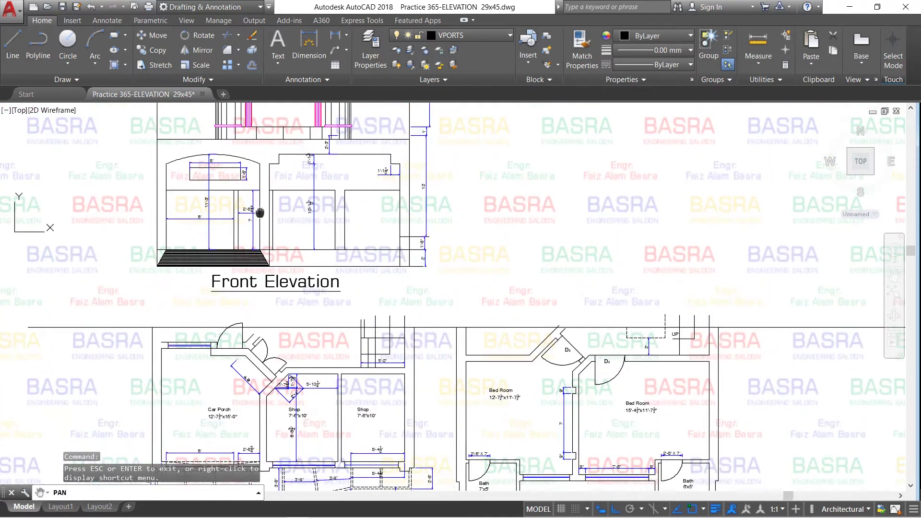
pyautogui.moveTo(259, 257); pyautogui.dragTo(267, 214)
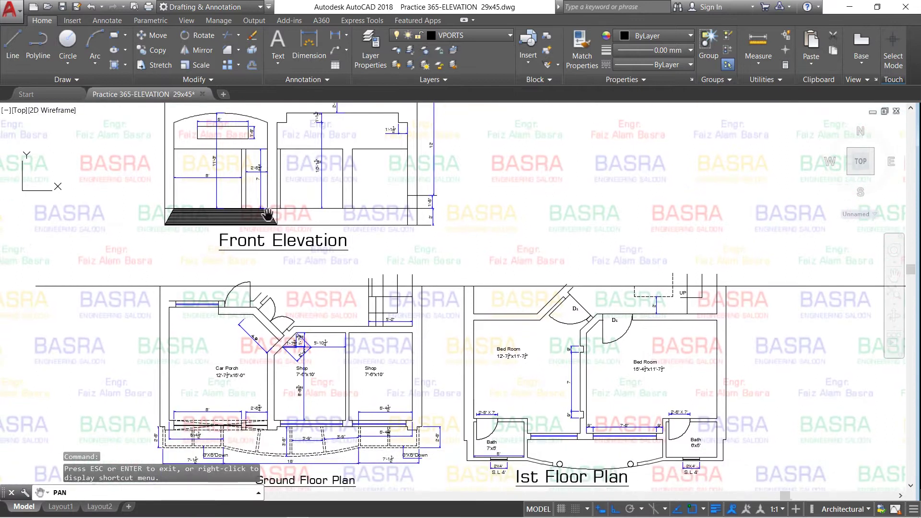
pyautogui.moveTo(292, 326); pyautogui.dragTo(276, 263)
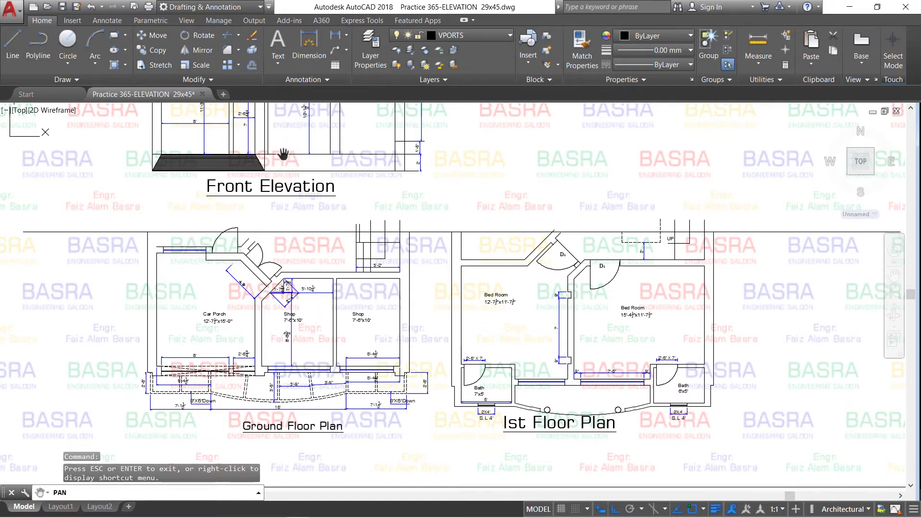
pyautogui.moveTo(280, 155)
pyautogui.mouseDown()
pyautogui.moveTo(288, 245)
pyautogui.moveTo(295, 202)
pyautogui.mouseUp()
pyautogui.moveTo(338, 337)
pyautogui.mouseDown()
pyautogui.moveTo(343, 323)
pyautogui.moveTo(359, 330)
pyautogui.mouseUp()
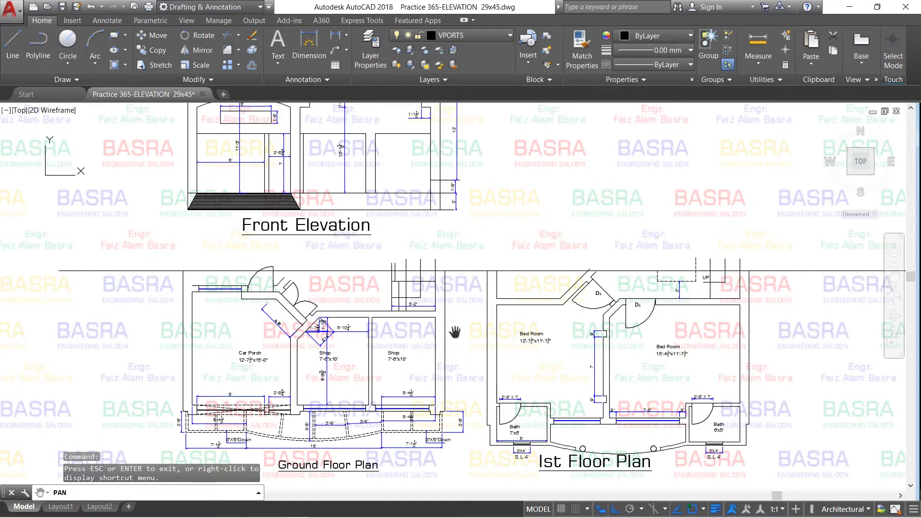
pyautogui.moveTo(311, 382); pyautogui.dragTo(365, 370)
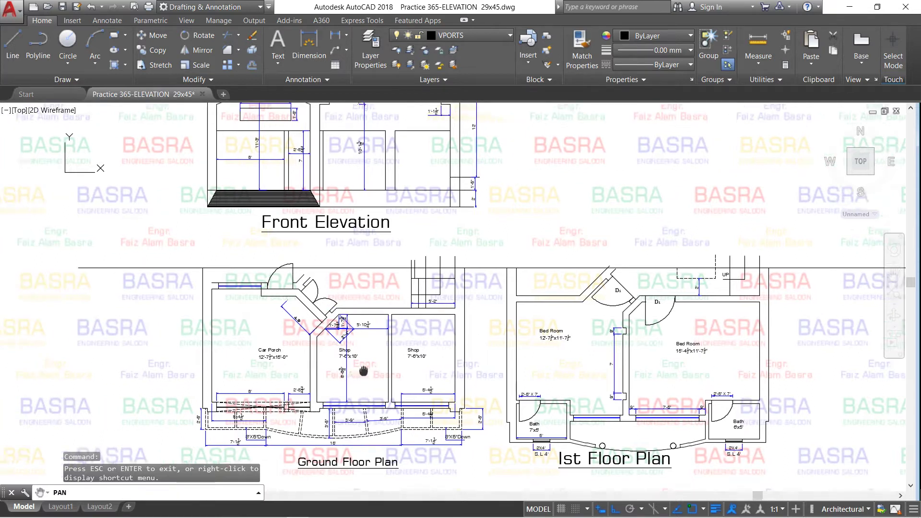
pyautogui.scroll(2, 318, 366)
pyautogui.scroll(-2, 318, 367)
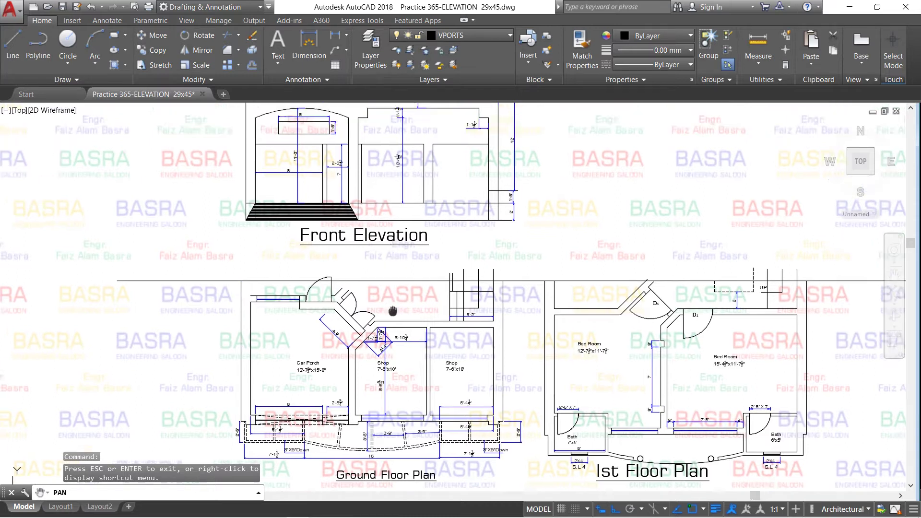
# - Pan back to the Front Elevation and frame its ground-floor openings
pyautogui.moveTo(384, 224); pyautogui.dragTo(435, 285)
pyautogui.moveTo(499, 307); pyautogui.dragTo(498, 336)
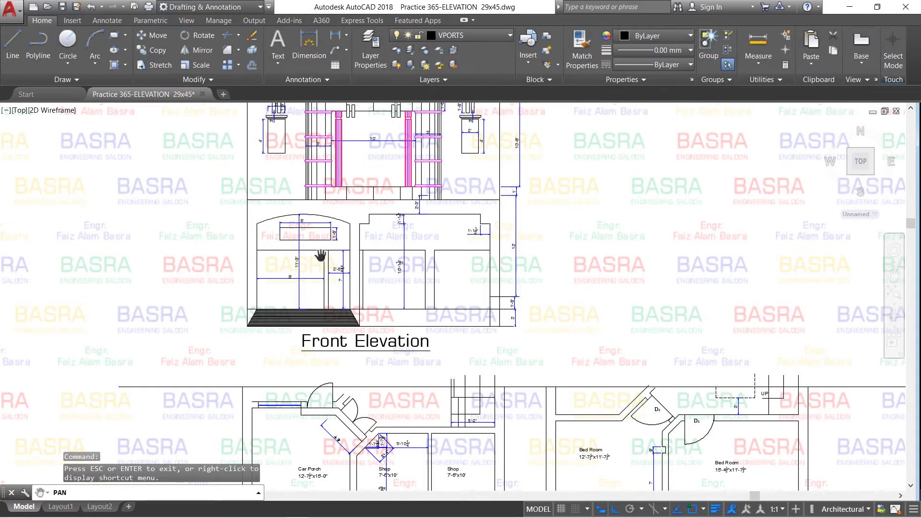
pyautogui.scroll(2, 320, 255)
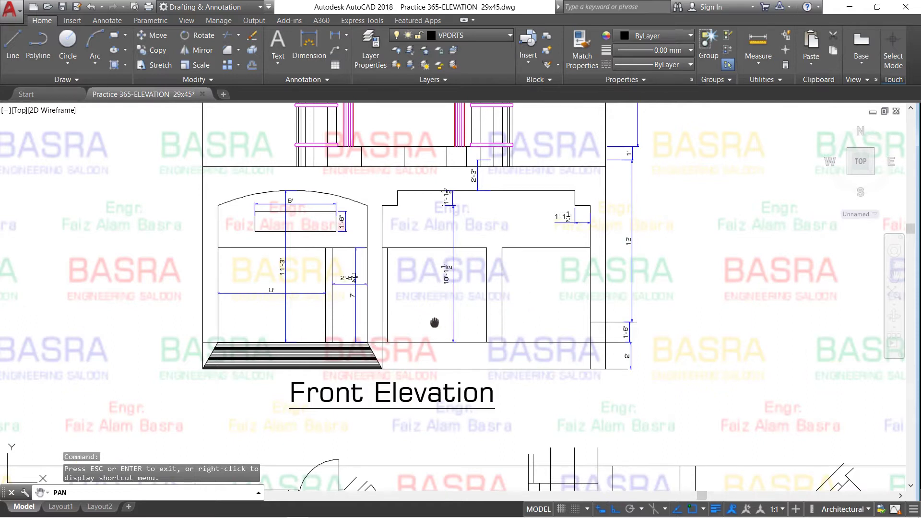
pyautogui.moveTo(435, 324); pyautogui.dragTo(387, 323)
pyautogui.scroll(2, 360, 331)
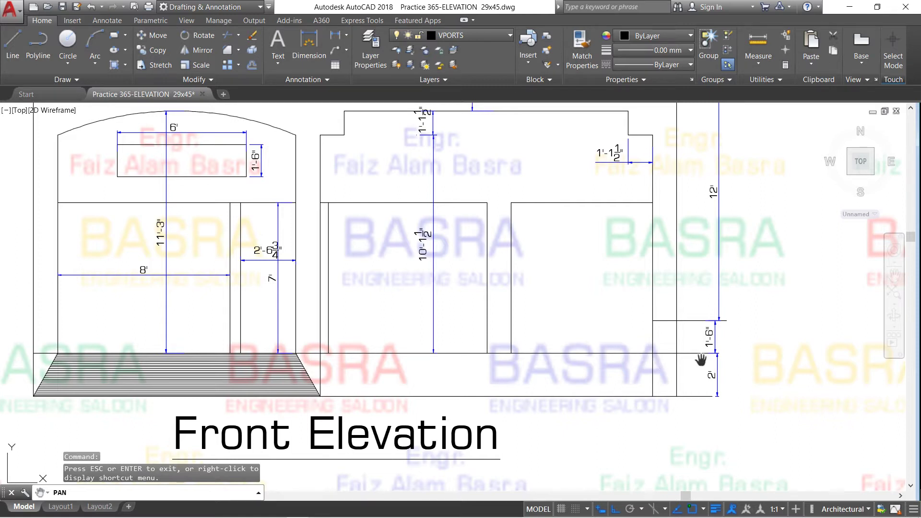
pyautogui.moveTo(631, 370); pyautogui.dragTo(662, 397)
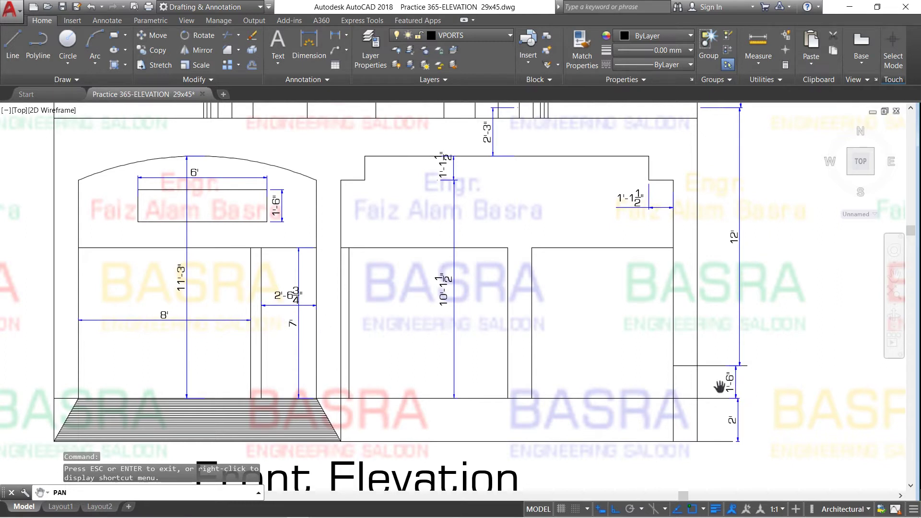
pyautogui.moveTo(717, 390); pyautogui.dragTo(711, 375)
pyautogui.moveTo(597, 323); pyautogui.dragTo(595, 214)
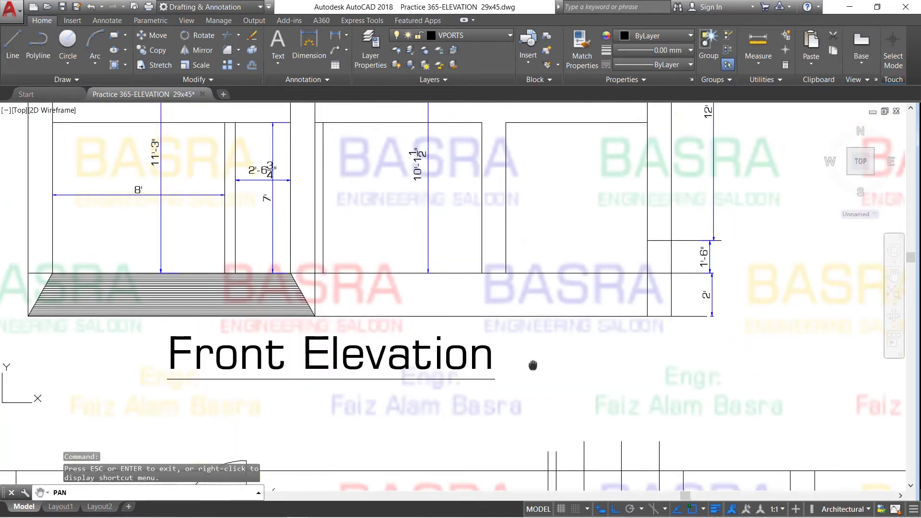
pyautogui.moveTo(530, 366); pyautogui.dragTo(544, 209)
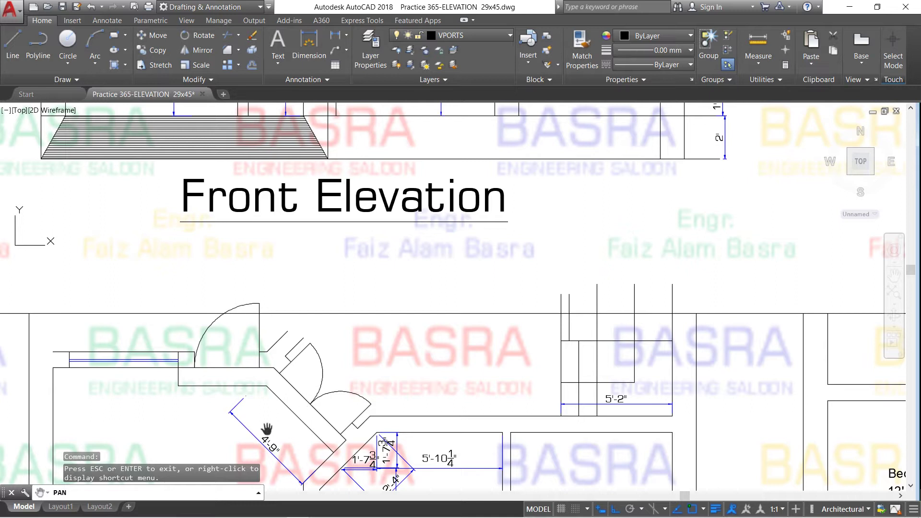
pyautogui.moveTo(319, 382); pyautogui.dragTo(320, 408)
pyautogui.moveTo(486, 283); pyautogui.dragTo(535, 417)
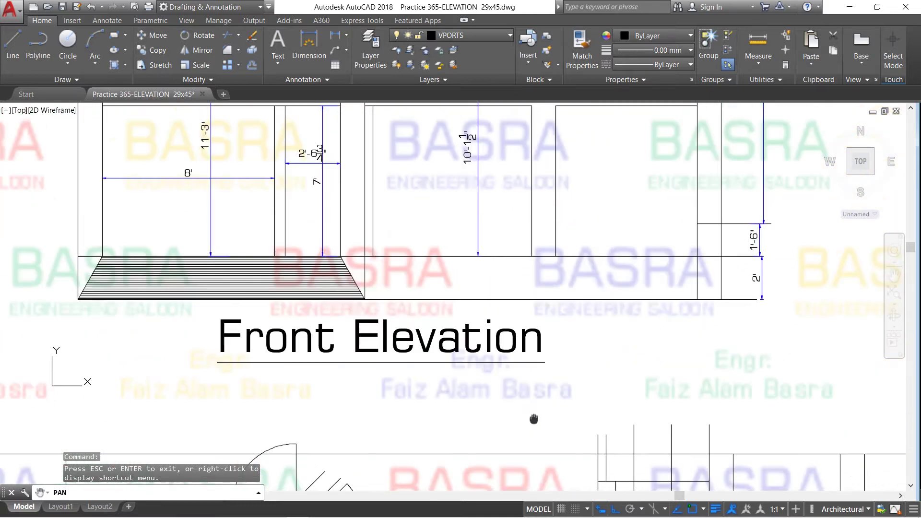
pyautogui.moveTo(645, 274); pyautogui.dragTo(662, 309)
pyautogui.moveTo(329, 309)
pyautogui.mouseDown()
pyautogui.moveTo(329, 431)
pyautogui.moveTo(336, 423)
pyautogui.mouseUp()
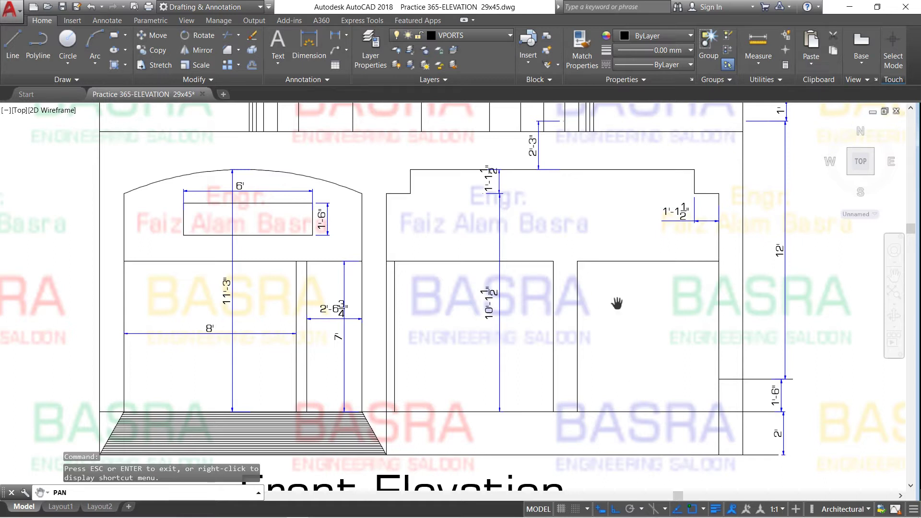
# - Add a 7' vertical linear dimension to the right-hand ground-floor opening
pyautogui.rightClick(608, 274)
pyautogui.click(623, 283)
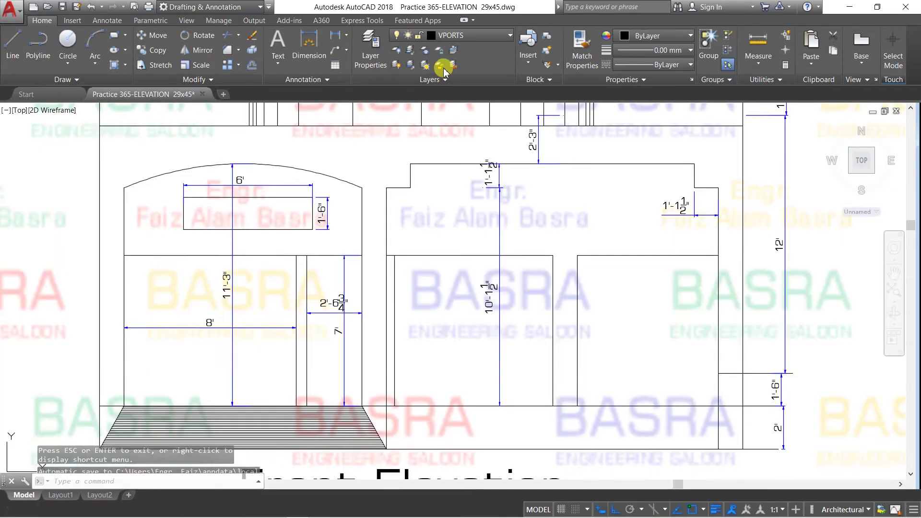
pyautogui.click(336, 35)
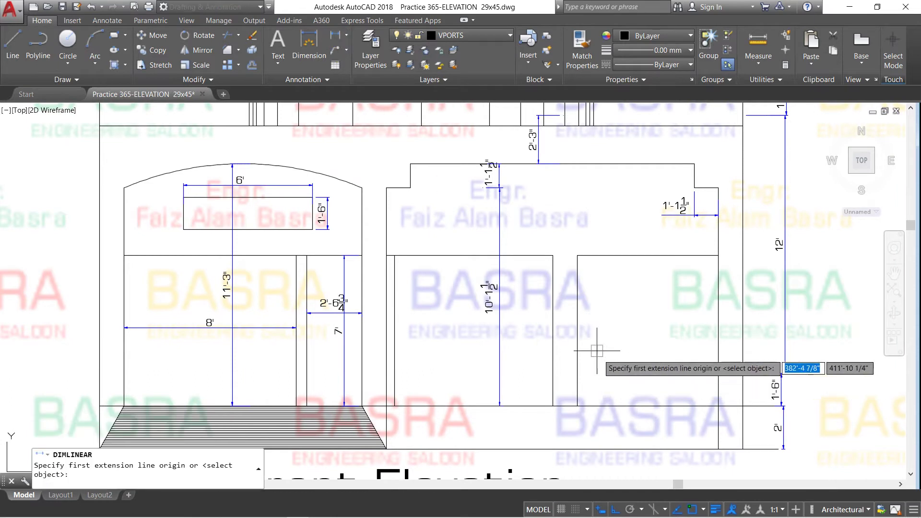
pyautogui.click(578, 407)
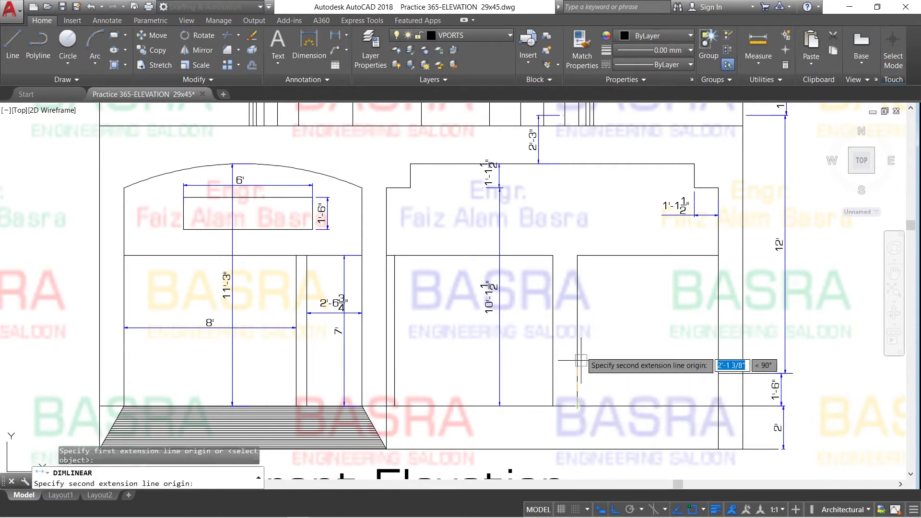
pyautogui.click(578, 256)
pyautogui.click(640, 288)
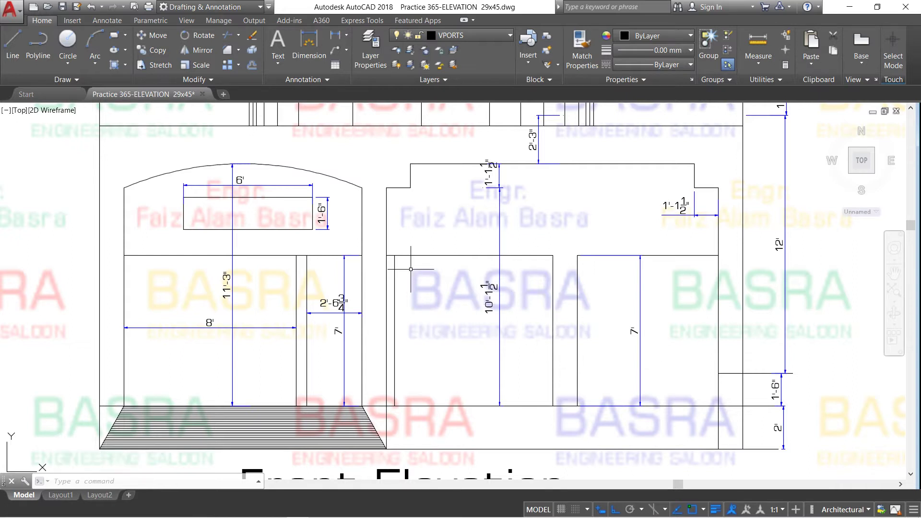
pyautogui.scroll(-2, 413, 219)
pyautogui.scroll(2, 296, 261)
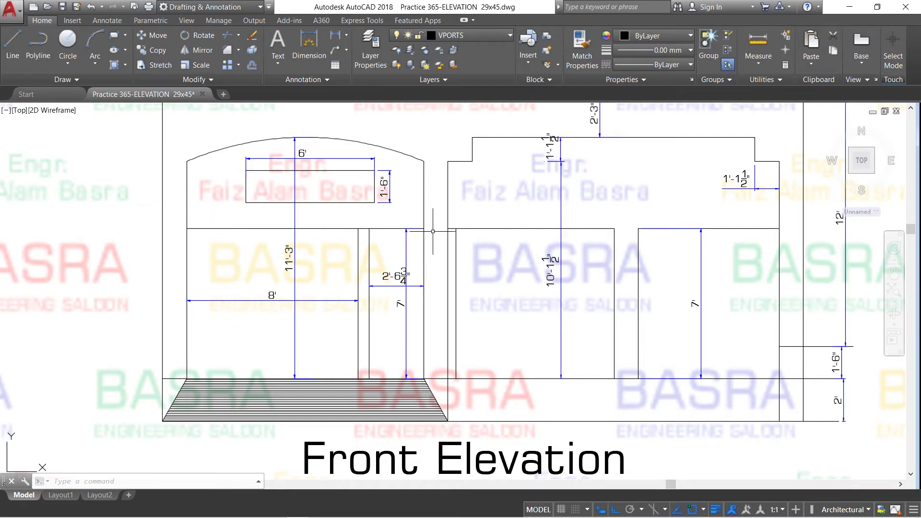
pyautogui.scroll(-2, 238, 231)
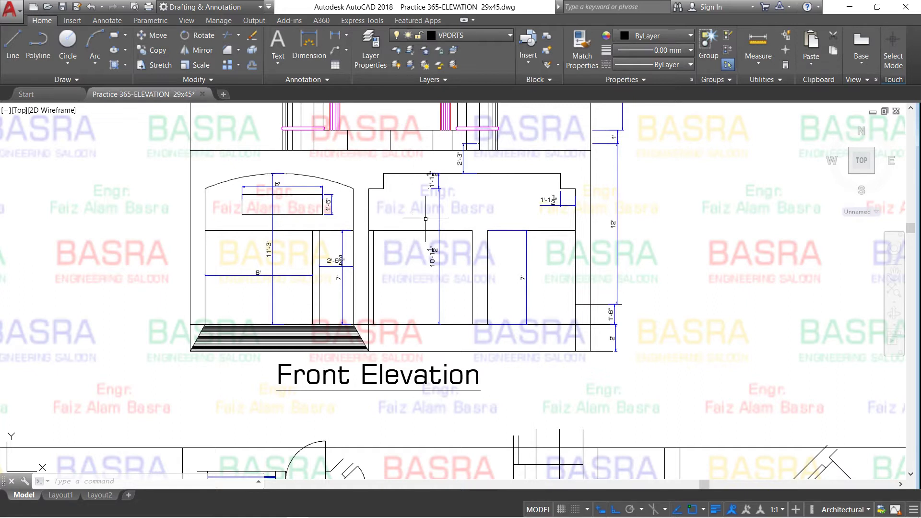
# - Zoom out from the car porch plan and back in on the dimensioned Front Elevation
pyautogui.scroll(-4, 425, 219)
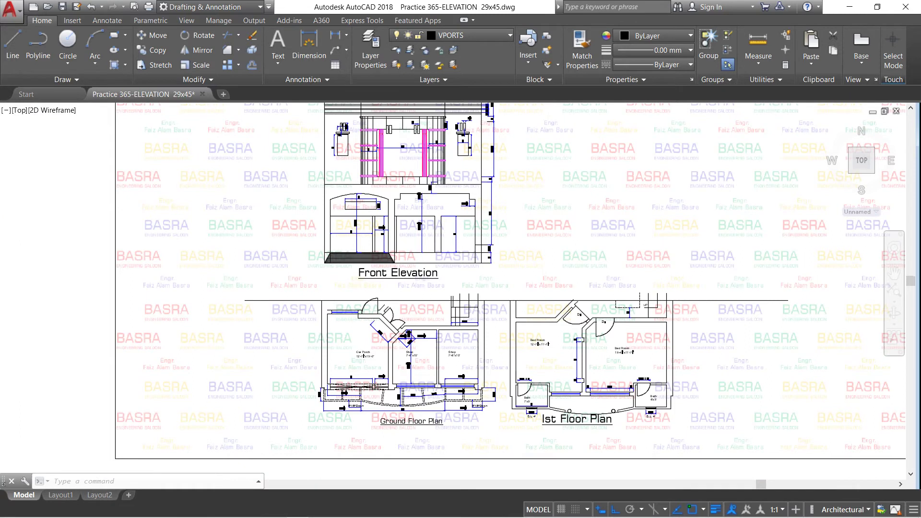
pyautogui.scroll(4, 472, 394)
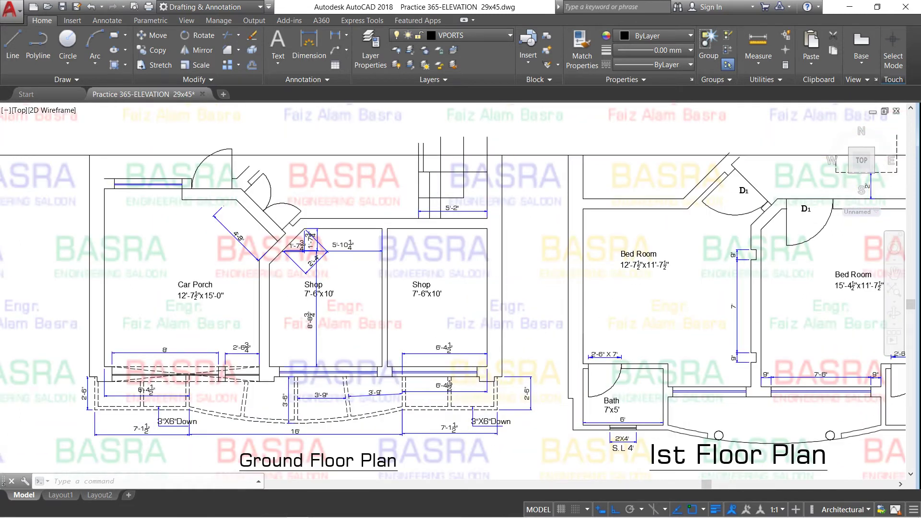
pyautogui.scroll(2, 484, 381)
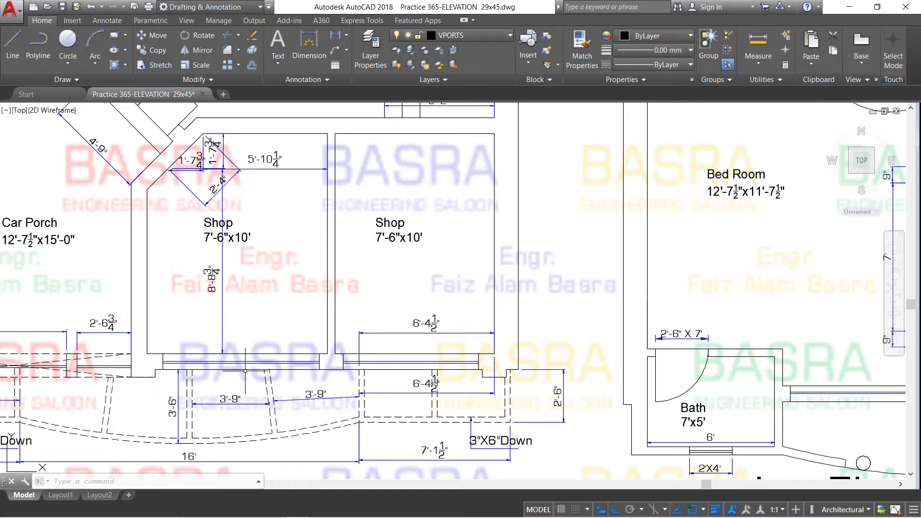
pyautogui.scroll(-3, 485, 370)
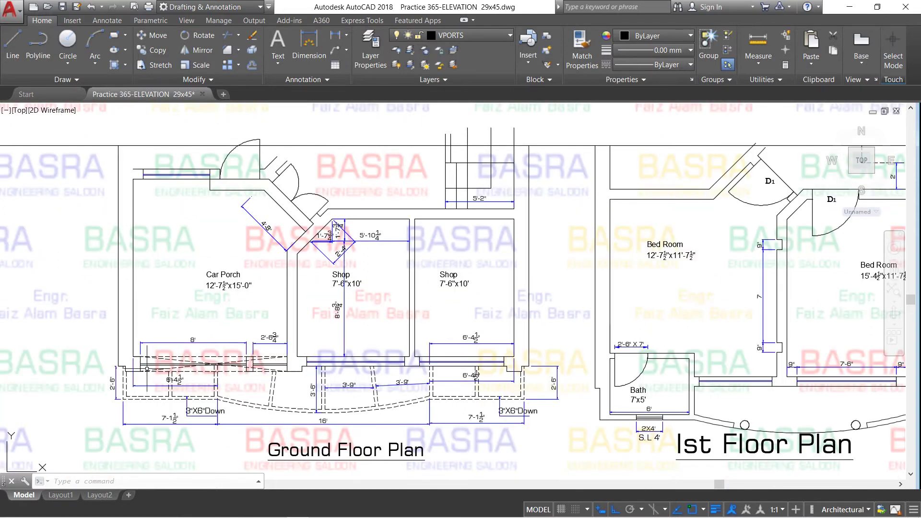
pyautogui.scroll(5, 147, 369)
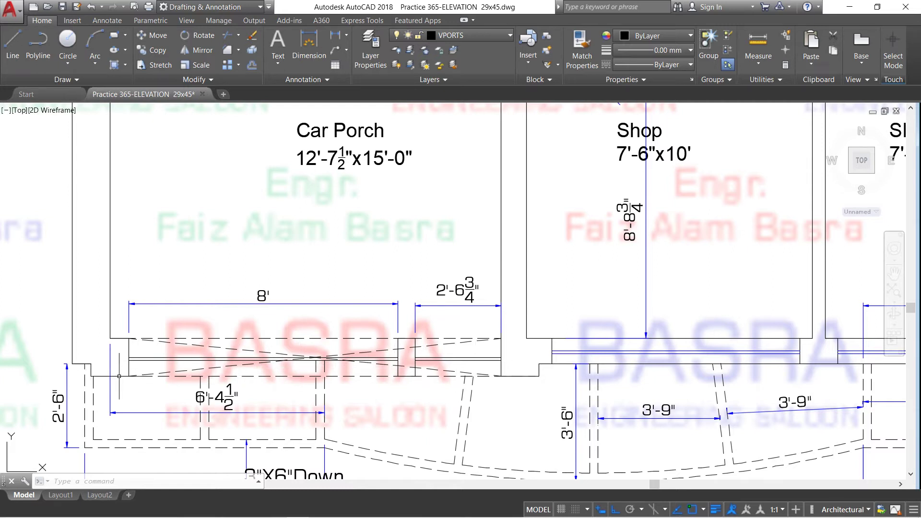
pyautogui.scroll(-8, 264, 365)
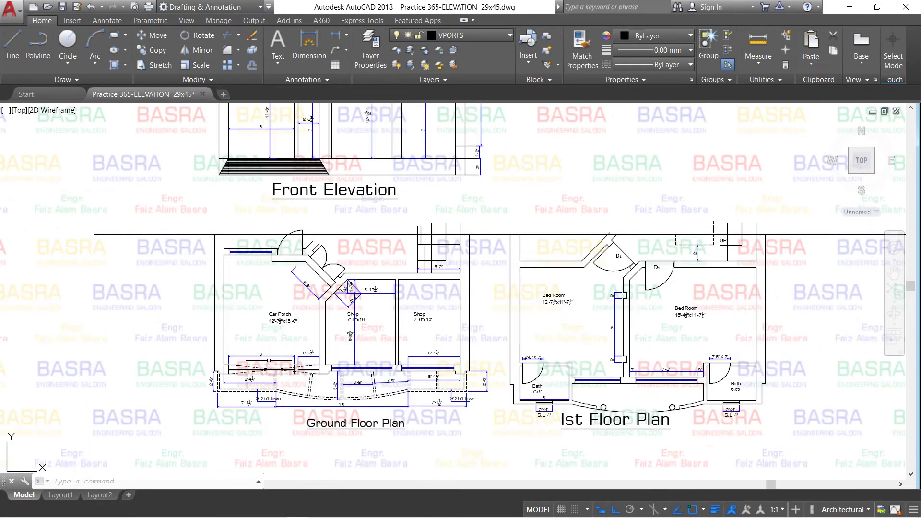
pyautogui.scroll(-2, 303, 364)
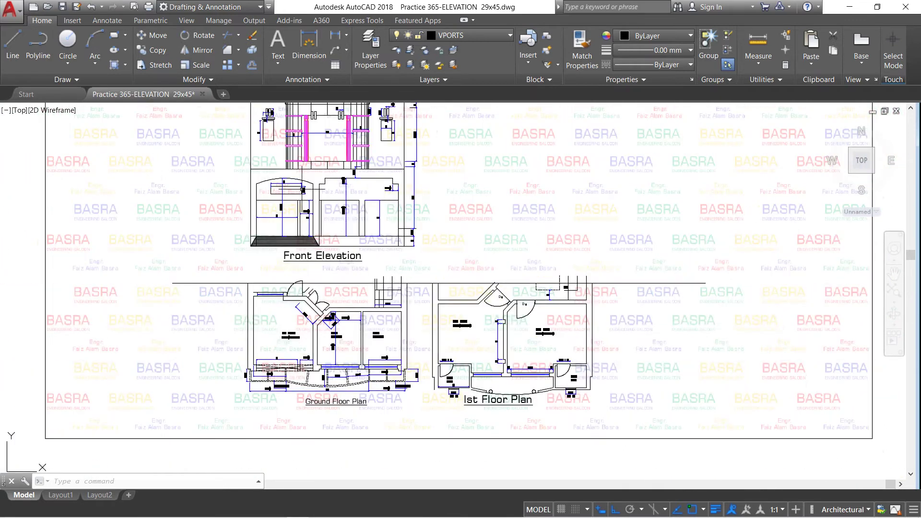
pyautogui.scroll(2, 303, 190)
pyautogui.scroll(2, 303, 190)
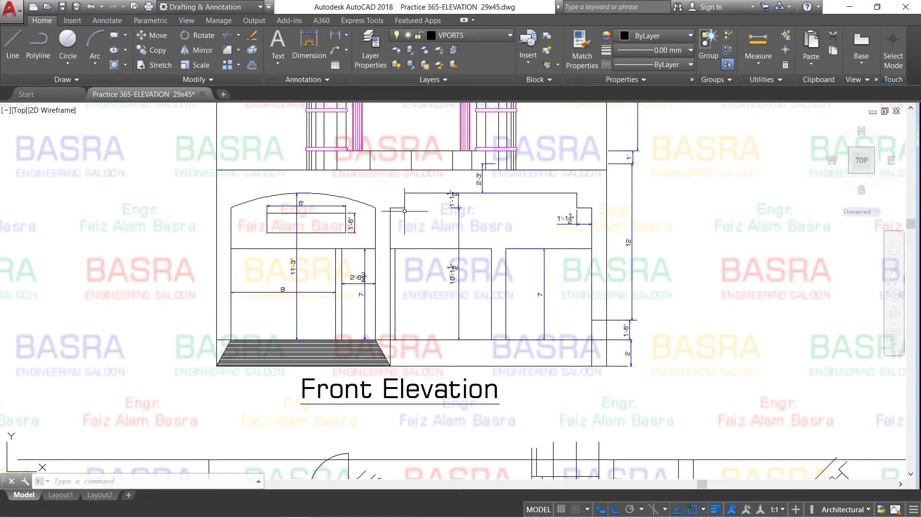
# - Zoom in and out to inspect the Front Elevation's dimensions
pyautogui.scroll(-2, 400, 236)
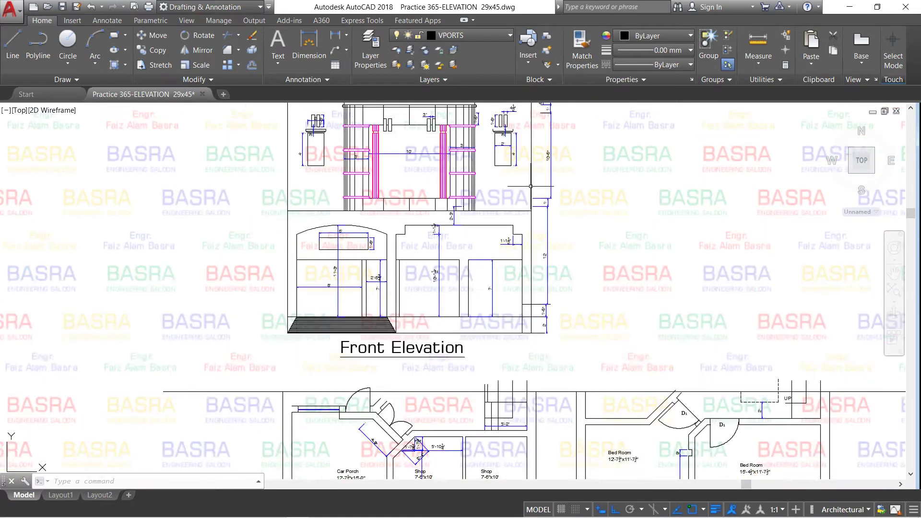
pyautogui.scroll(2, 509, 204)
pyautogui.scroll(2, 475, 217)
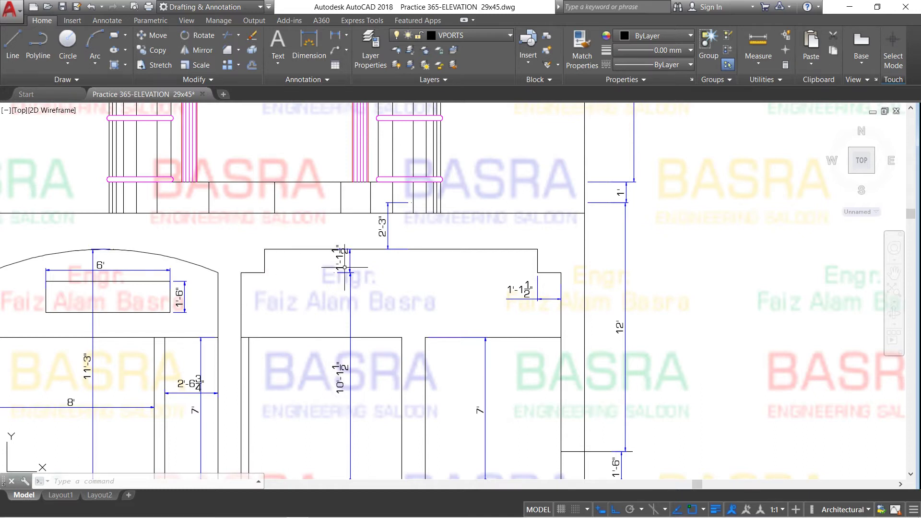
pyautogui.scroll(-4, 448, 278)
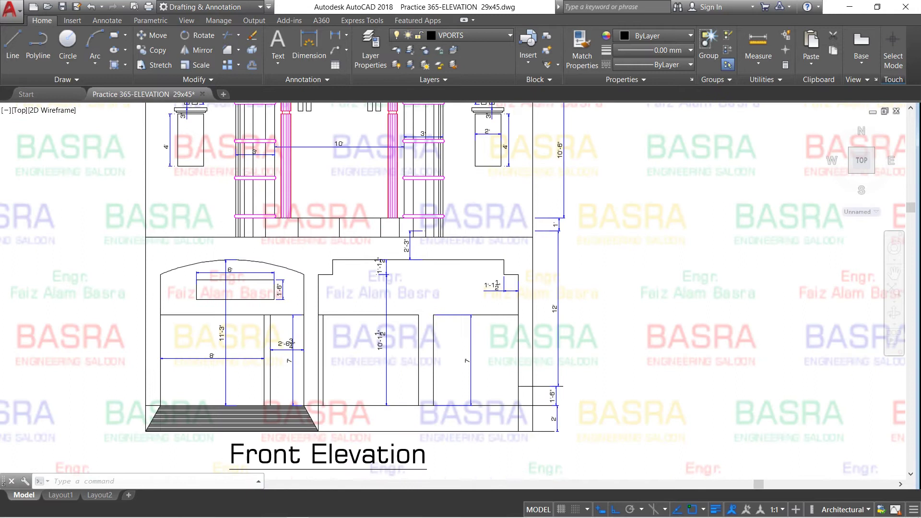
pyautogui.scroll(2, 526, 295)
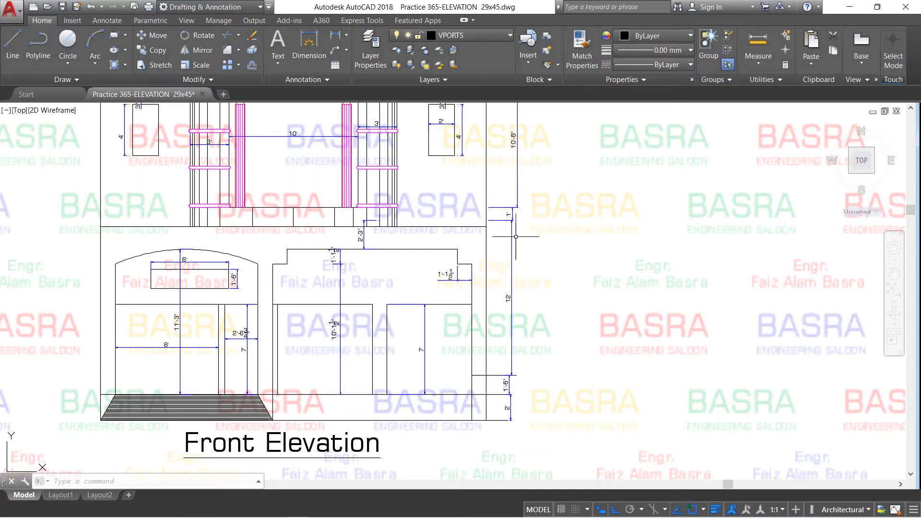
pyautogui.scroll(2, 485, 215)
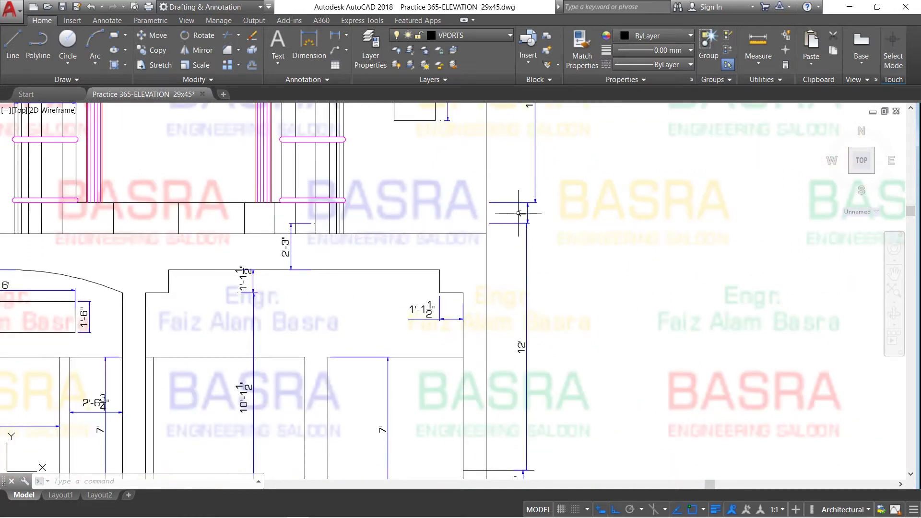
# - Zoom out to show the red title, elevation and both floor plans
pyautogui.scroll(-1, 346, 226)
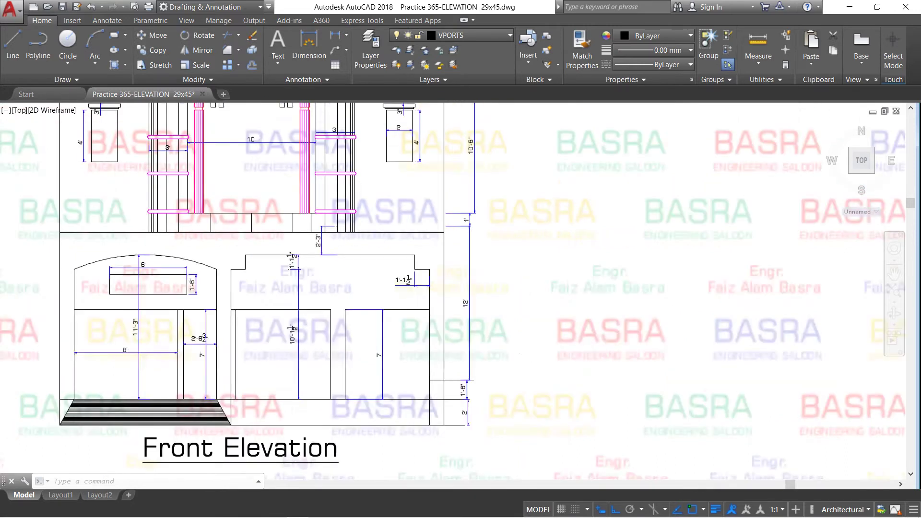
pyautogui.scroll(-3, 345, 226)
pyautogui.scroll(4, 261, 222)
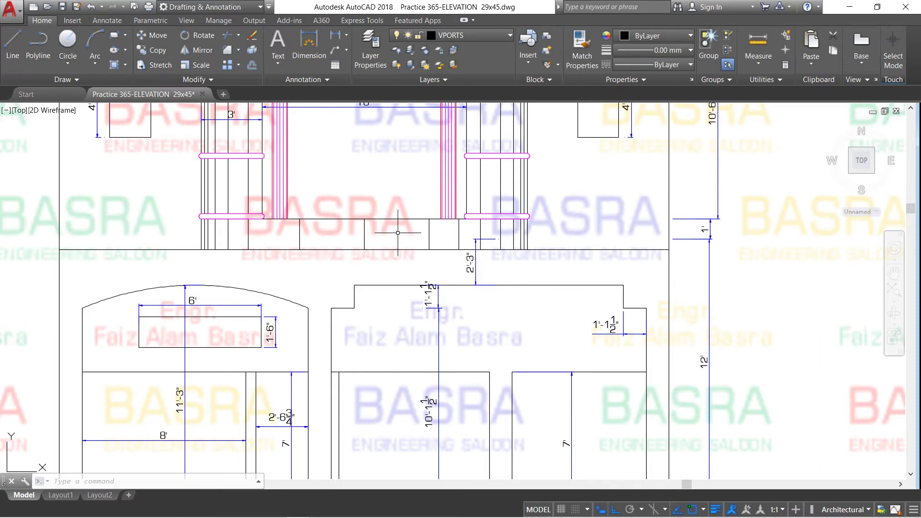
pyautogui.scroll(-5, 421, 213)
# - Move both window-selected floor plans left so the 1st Floor Plan sits under the elevation
pyautogui.scroll(-4, 367, 209)
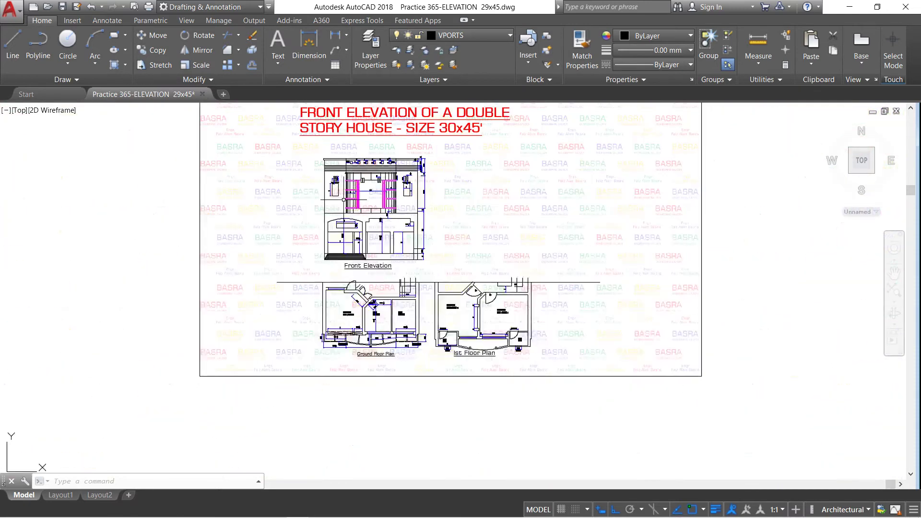
pyautogui.scroll(2, 424, 306)
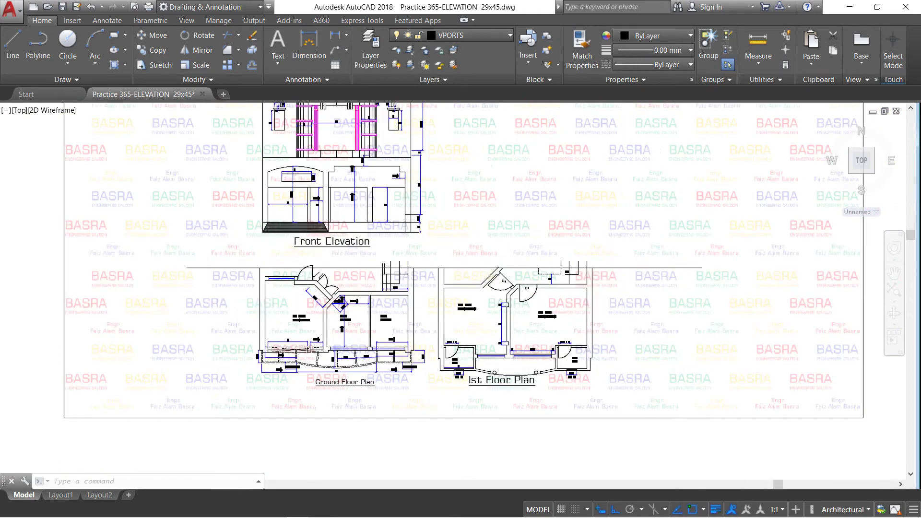
pyautogui.scroll(4, 328, 142)
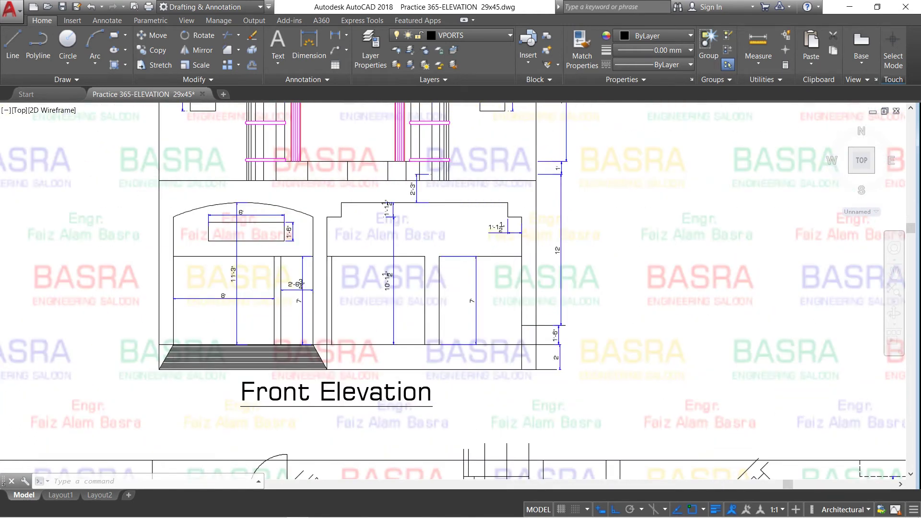
pyautogui.scroll(-4, 268, 180)
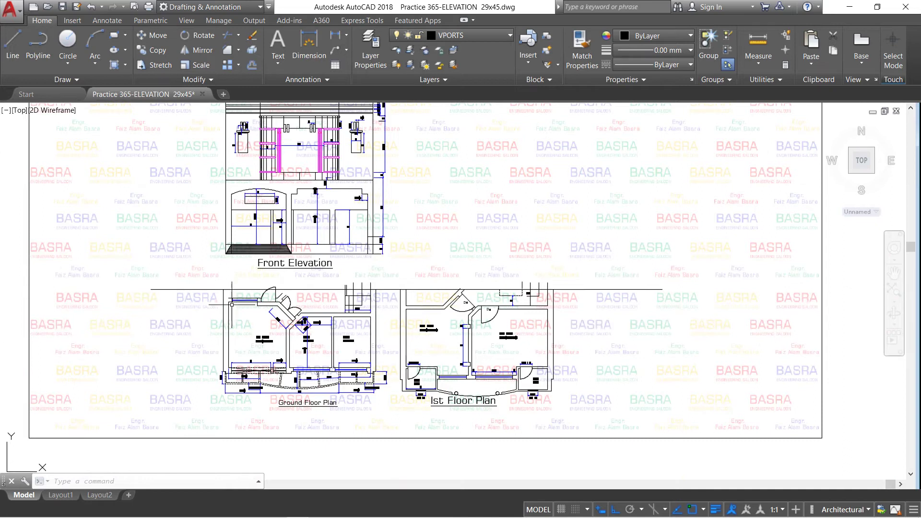
pyautogui.write('m')
pyautogui.press('Return')
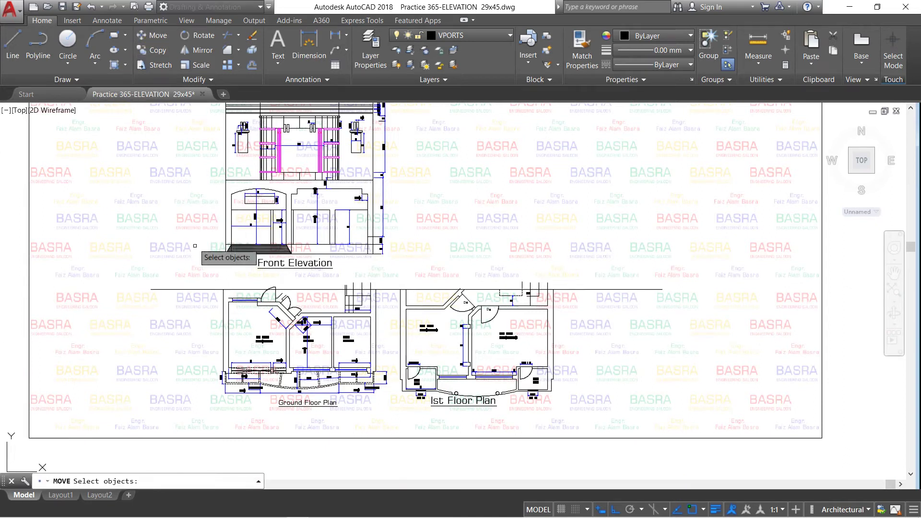
pyautogui.click(200, 276)
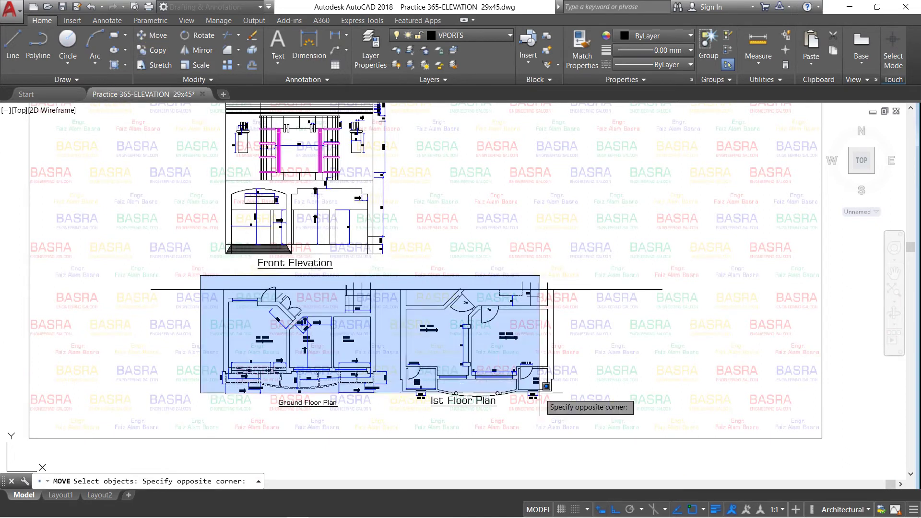
pyautogui.click(613, 423)
pyautogui.press('Return')
pyautogui.click(602, 450)
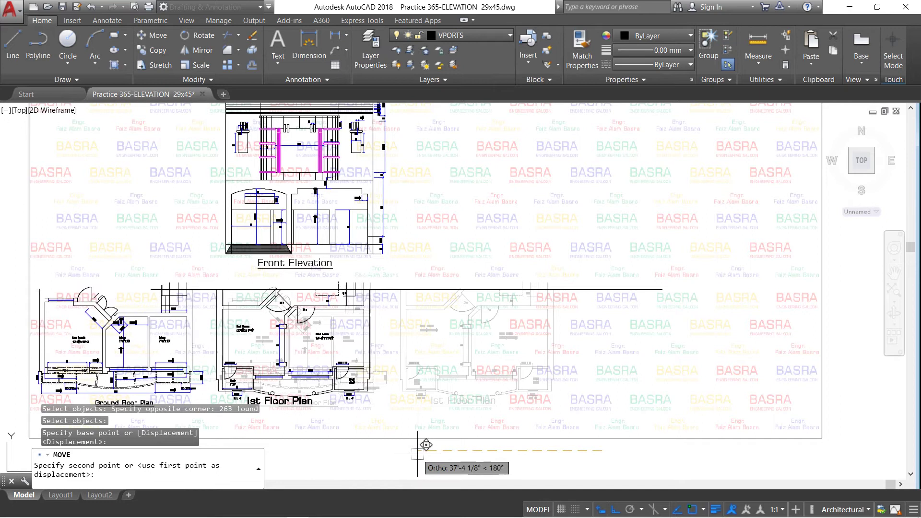
pyautogui.click(429, 445)
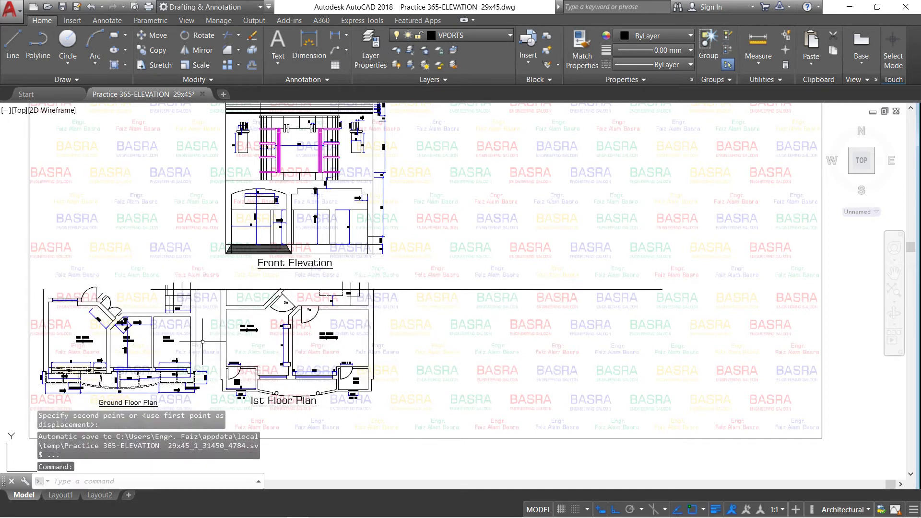
pyautogui.scroll(2, 207, 343)
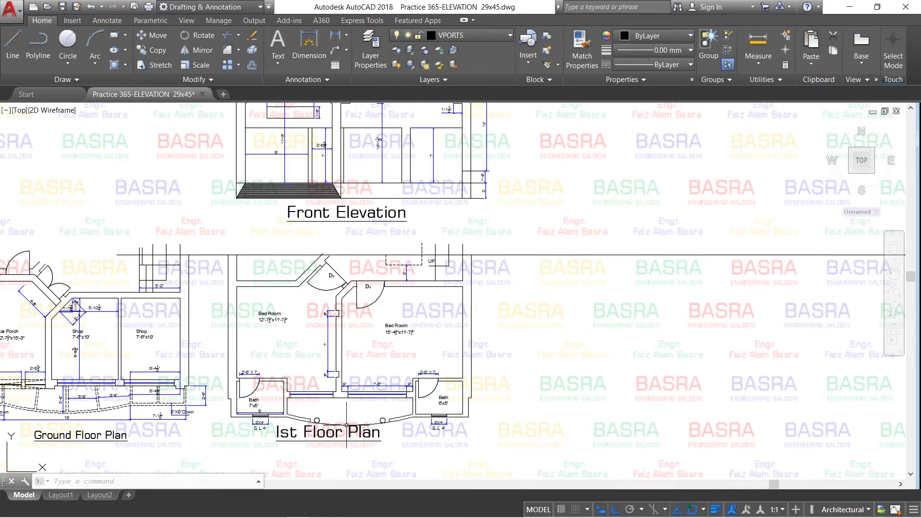
# - Zoom in on the elevation's upper storey showing its 10'-6" and 4'-6" heights
pyautogui.scroll(-4, 333, 387)
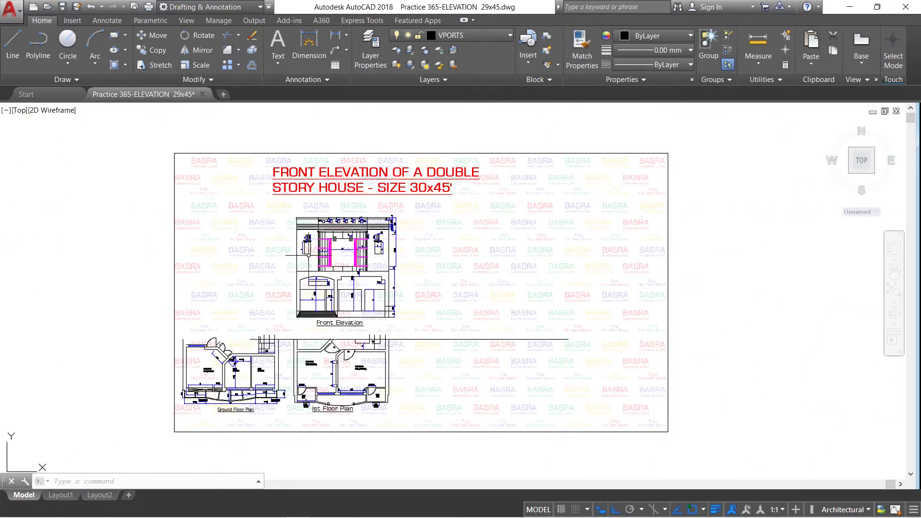
pyautogui.scroll(2, 307, 256)
pyautogui.scroll(2, 293, 272)
pyautogui.scroll(3, 278, 287)
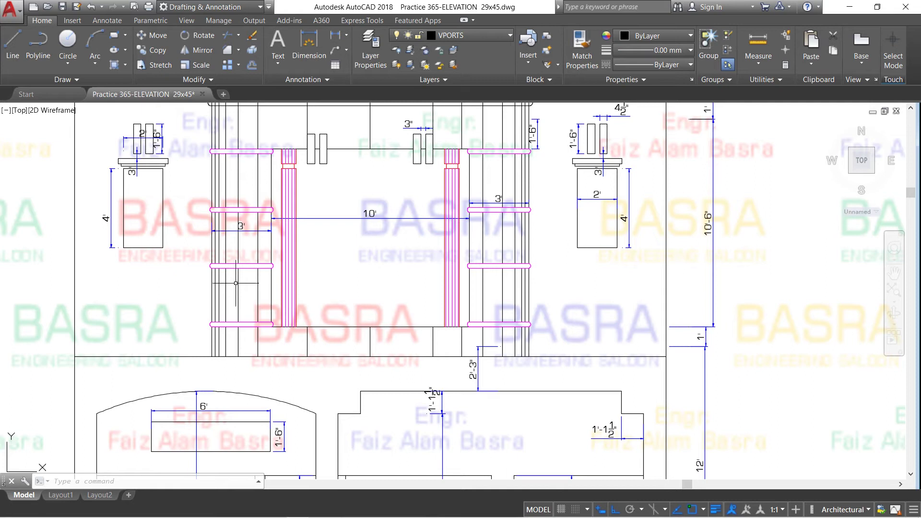
pyautogui.scroll(2, 235, 283)
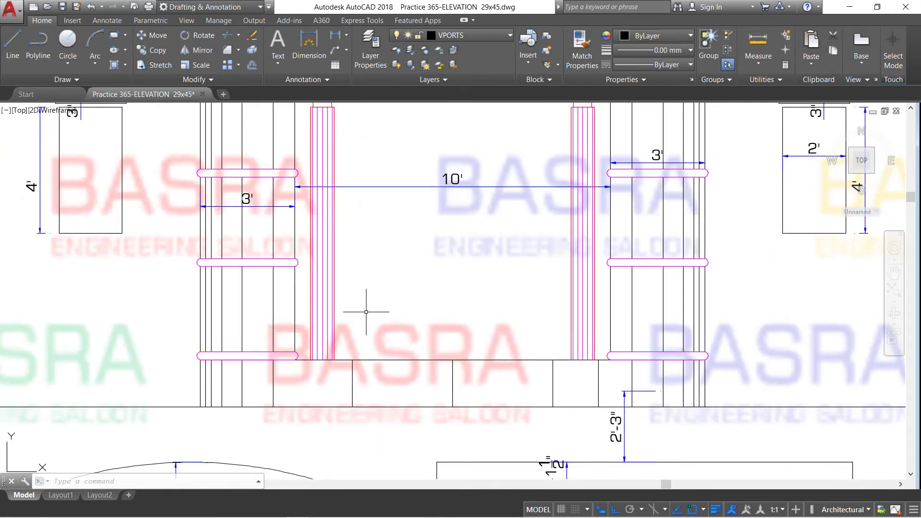
pyautogui.scroll(-2, 365, 330)
pyautogui.scroll(2, 362, 168)
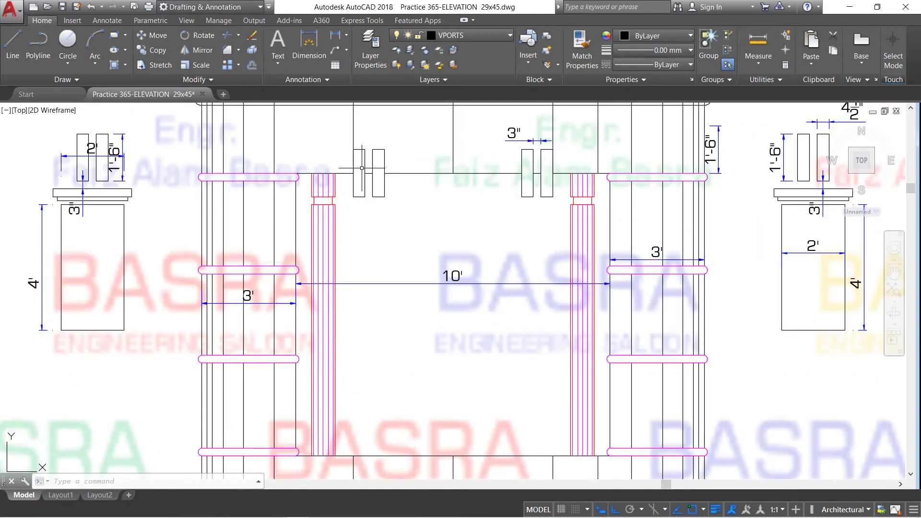
pyautogui.scroll(-2, 332, 224)
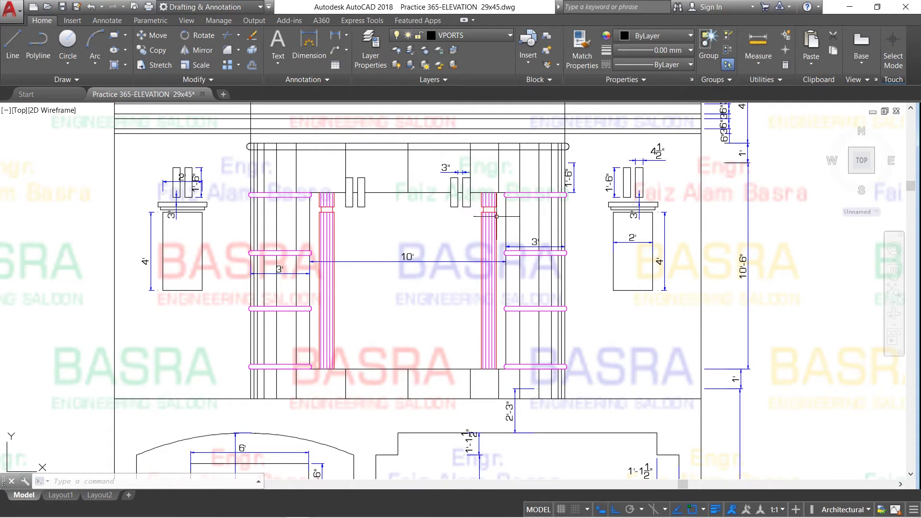
pyautogui.scroll(-2, 439, 228)
pyautogui.scroll(2, 431, 129)
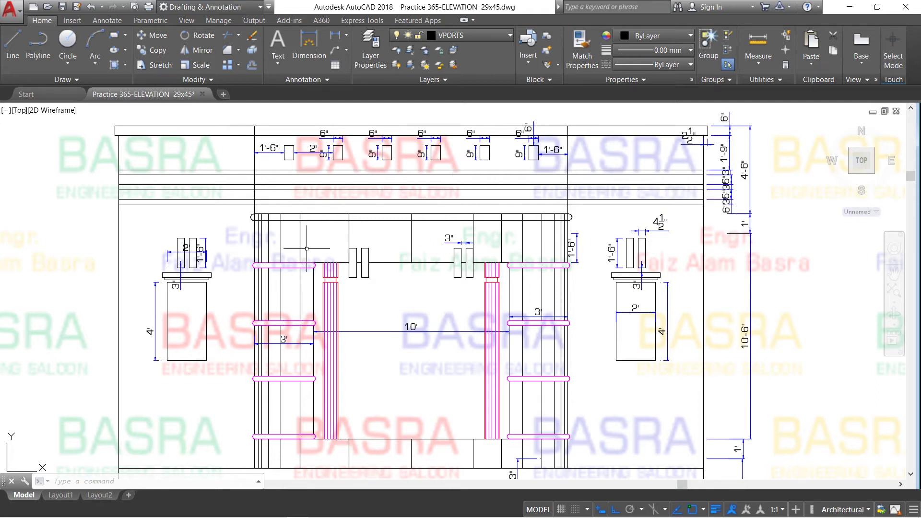
pyautogui.scroll(-3, 276, 252)
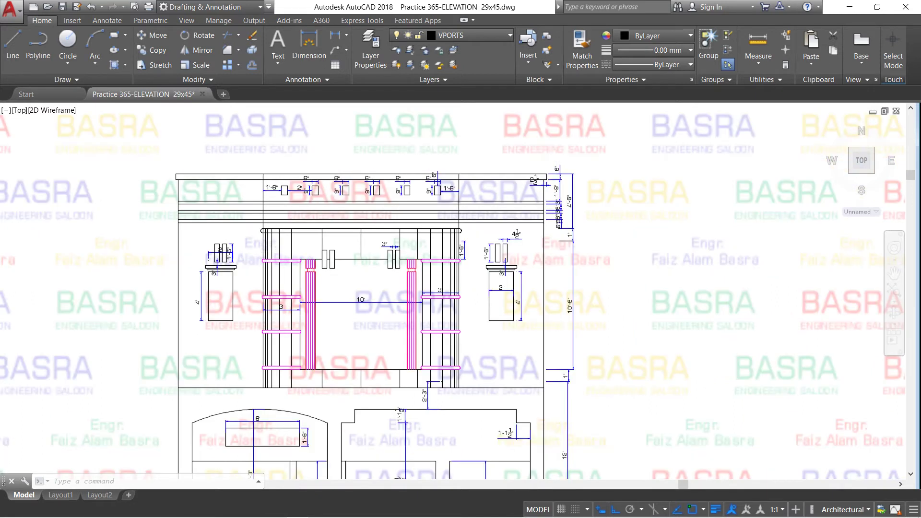
pyautogui.scroll(1, 273, 250)
pyautogui.scroll(-1, 258, 232)
pyautogui.scroll(2, 302, 225)
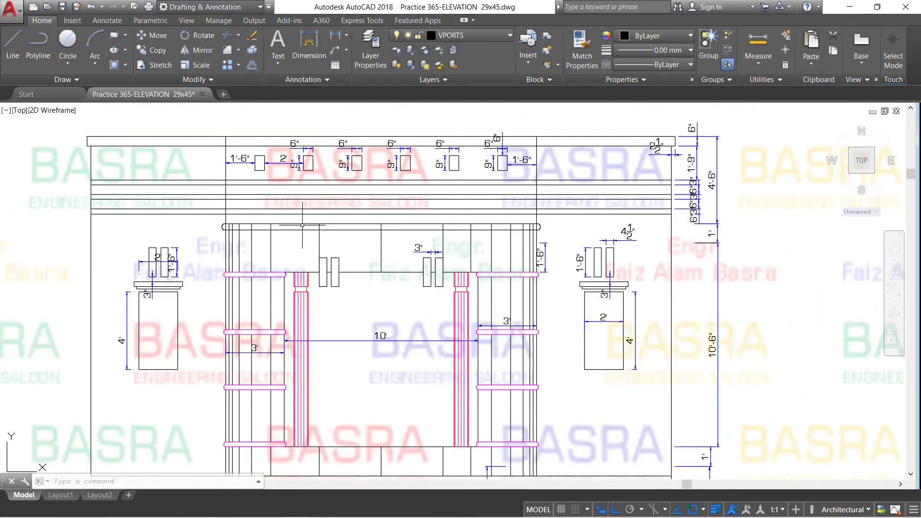
# - Erase the left column's 3" and 4' dimensions, the central 3' and 10', and the right vertical chain
pyautogui.click(251, 35)
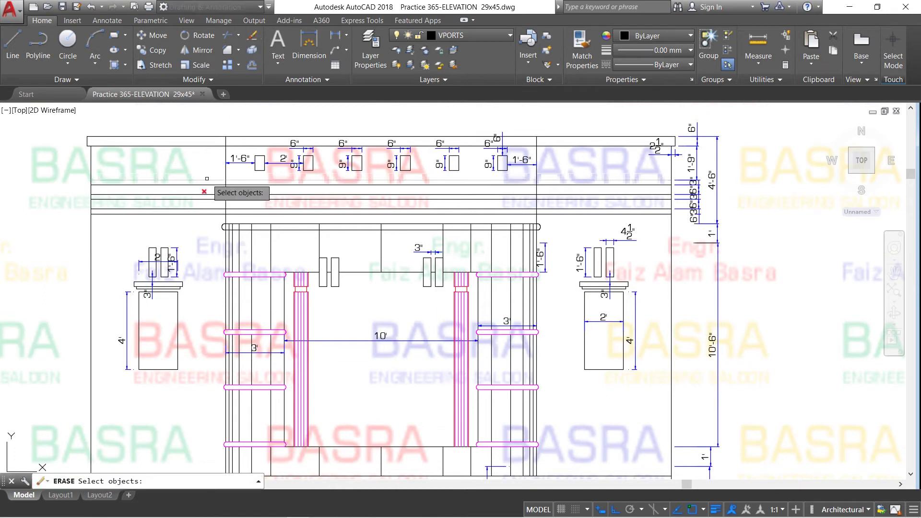
pyautogui.click(178, 256)
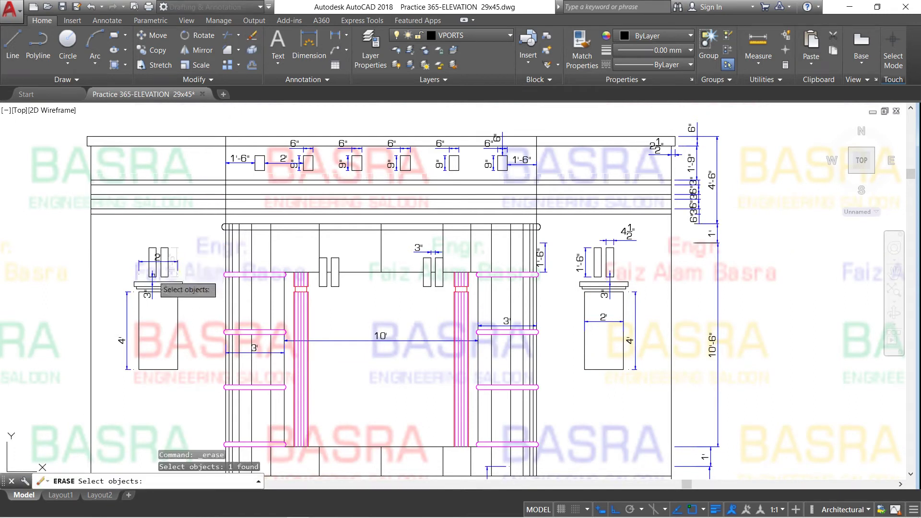
pyautogui.click(153, 295)
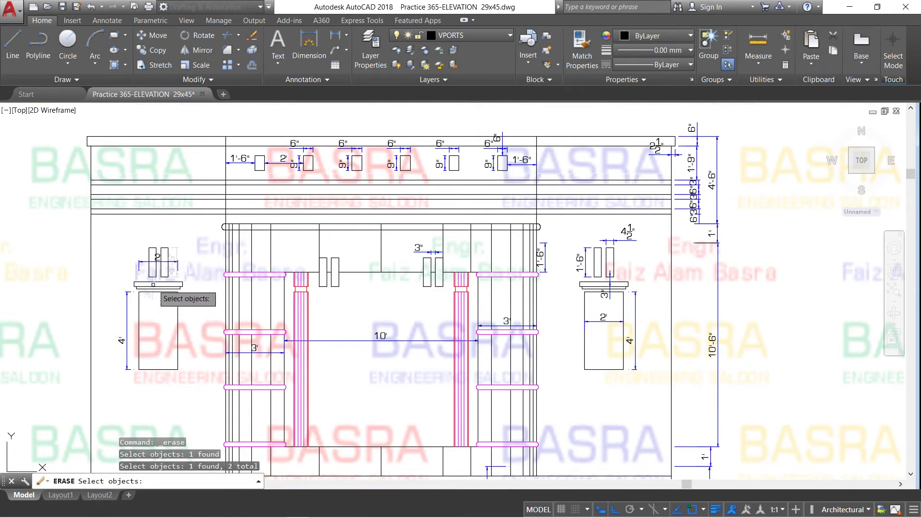
pyautogui.click(127, 297)
pyautogui.click(269, 353)
pyautogui.click(360, 355)
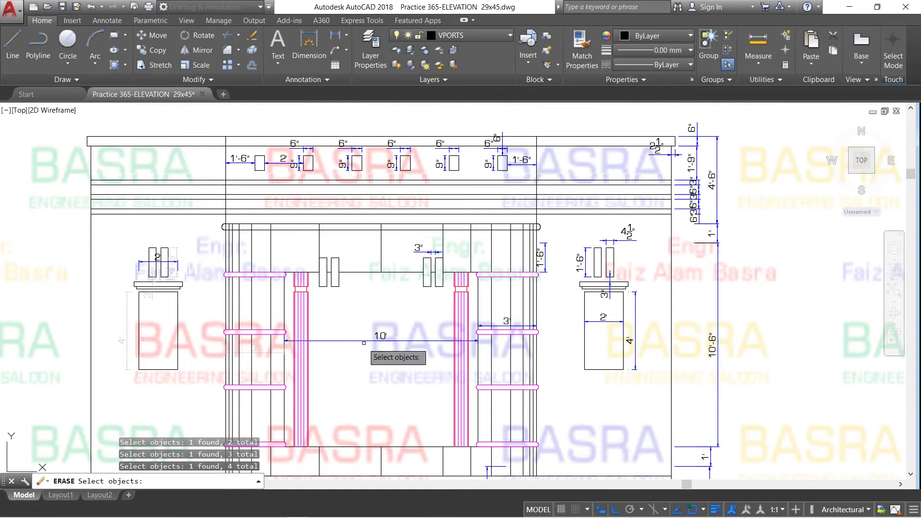
pyautogui.click(350, 312)
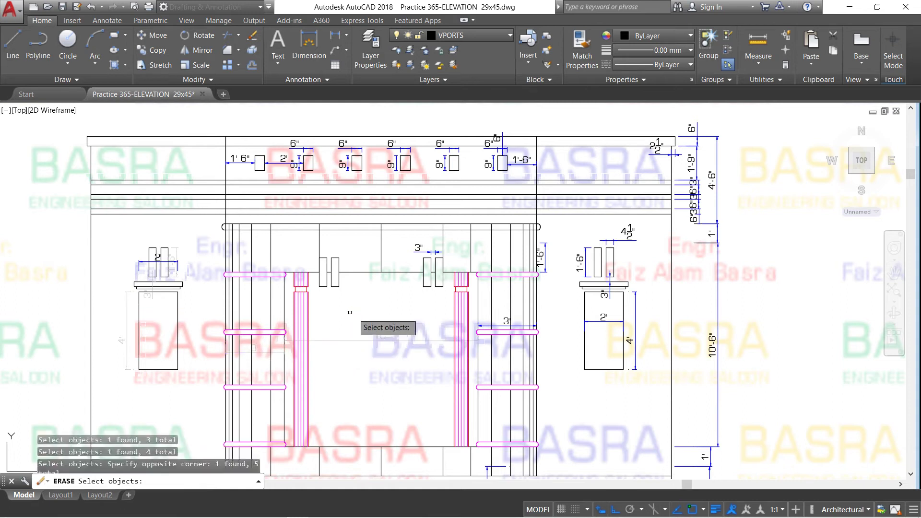
pyautogui.click(740, 267)
pyautogui.click(666, 120)
pyautogui.press('Return')
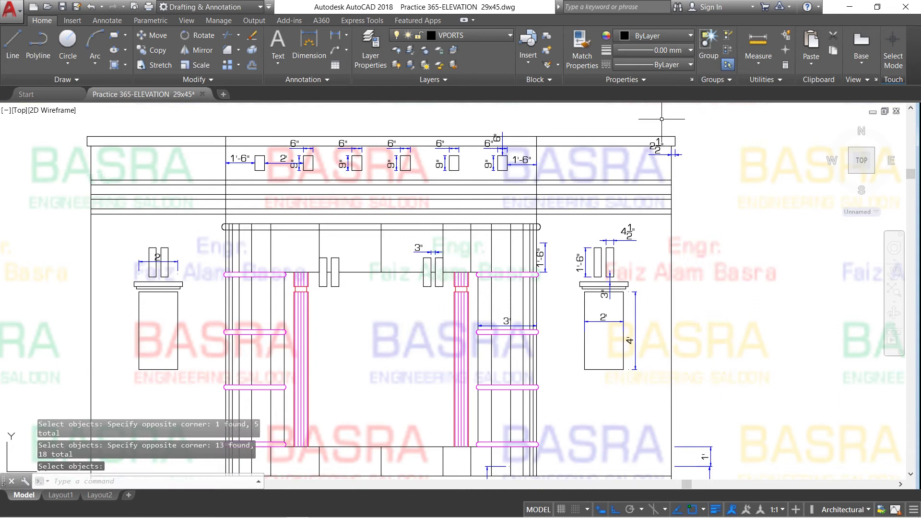
# - Select the right column's 2' and 1'-6", centre 3", and parapet 9" dimensions for erasing
pyautogui.click(252, 35)
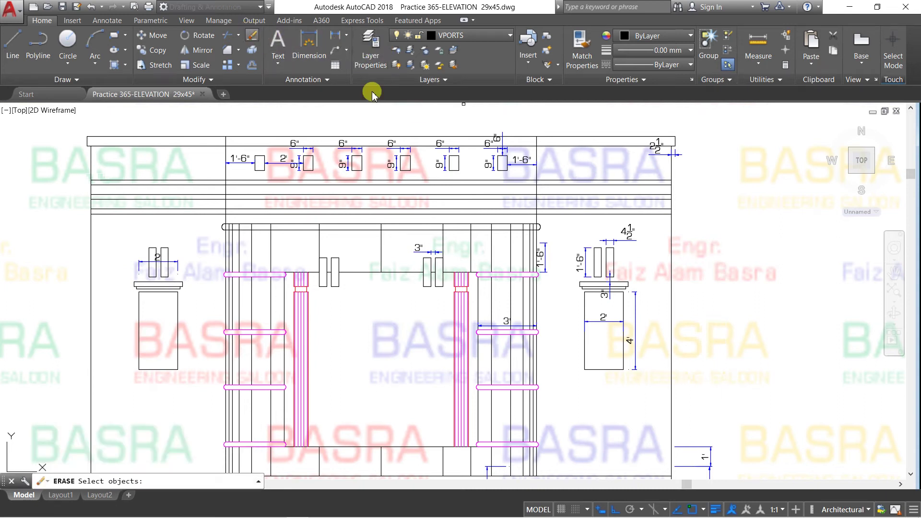
pyautogui.click(670, 155)
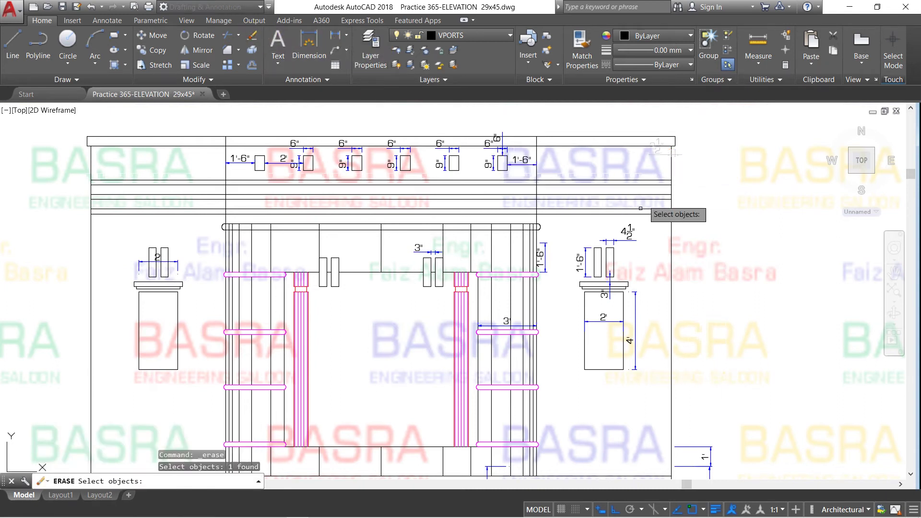
pyautogui.click(632, 239)
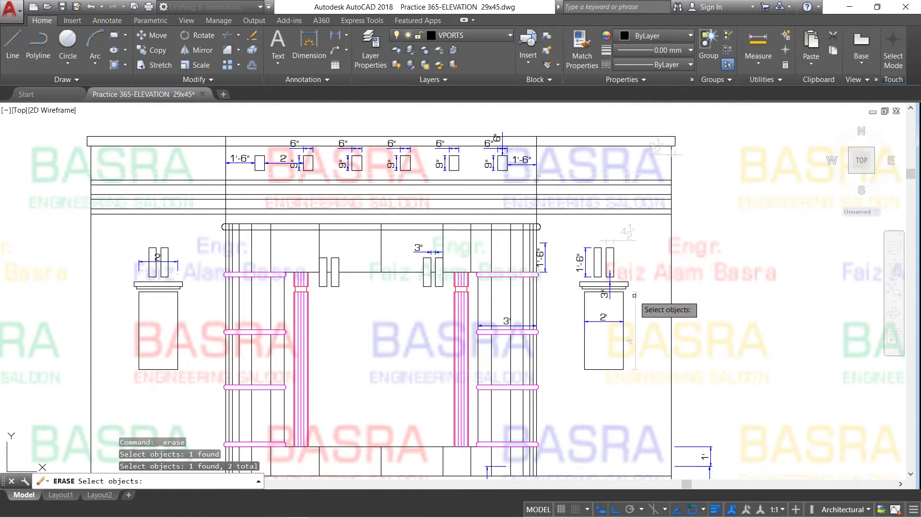
pyautogui.click(615, 293)
pyautogui.click(602, 320)
pyautogui.click(584, 264)
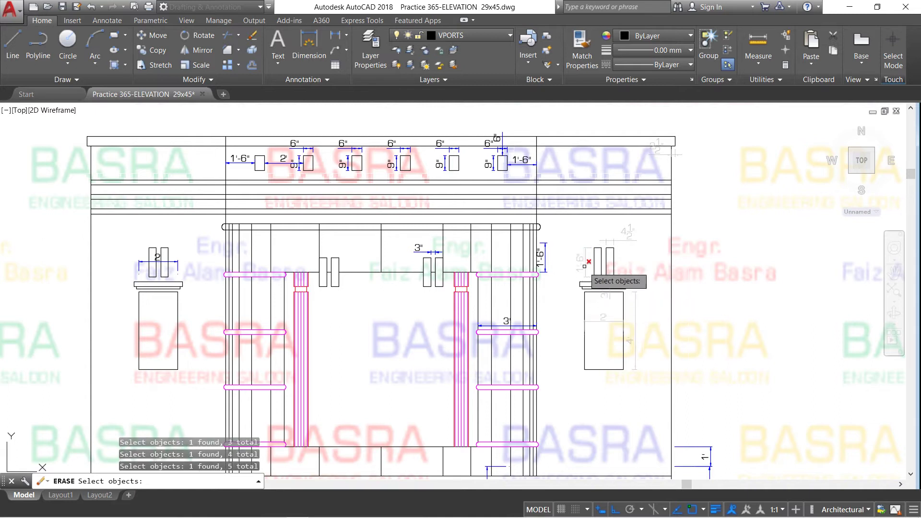
pyautogui.click(544, 254)
pyautogui.click(432, 252)
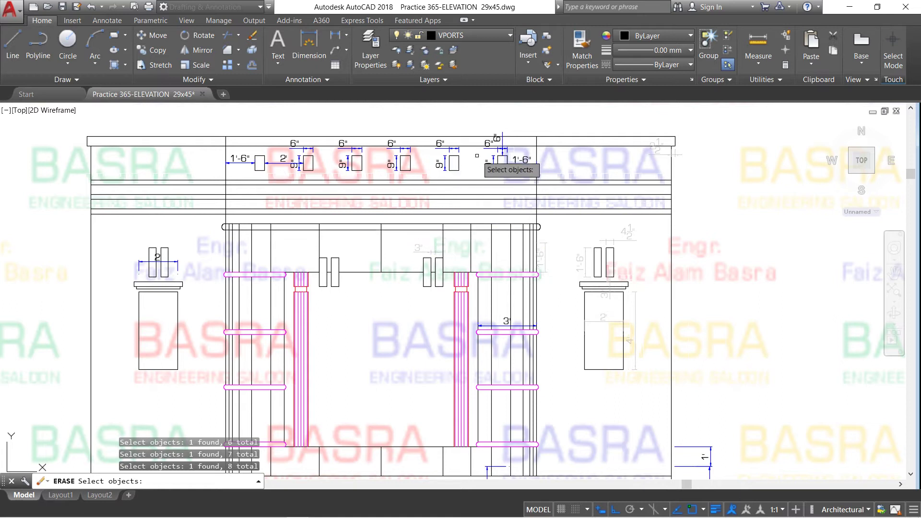
pyautogui.click(506, 167)
pyautogui.click(440, 166)
pyautogui.click(395, 162)
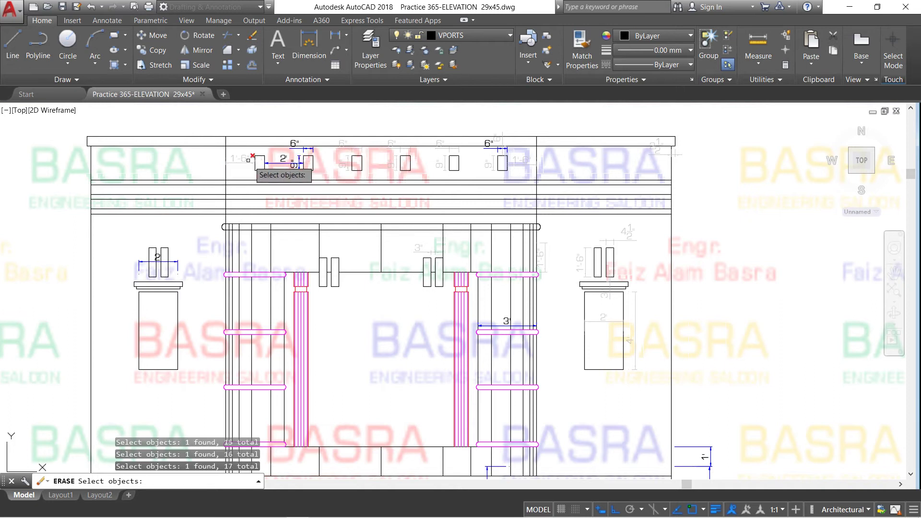
pyautogui.scroll(2, 252, 145)
# - Confirm erasing the selected right-column and window dimensions, then clear the selection
pyautogui.press('Return')
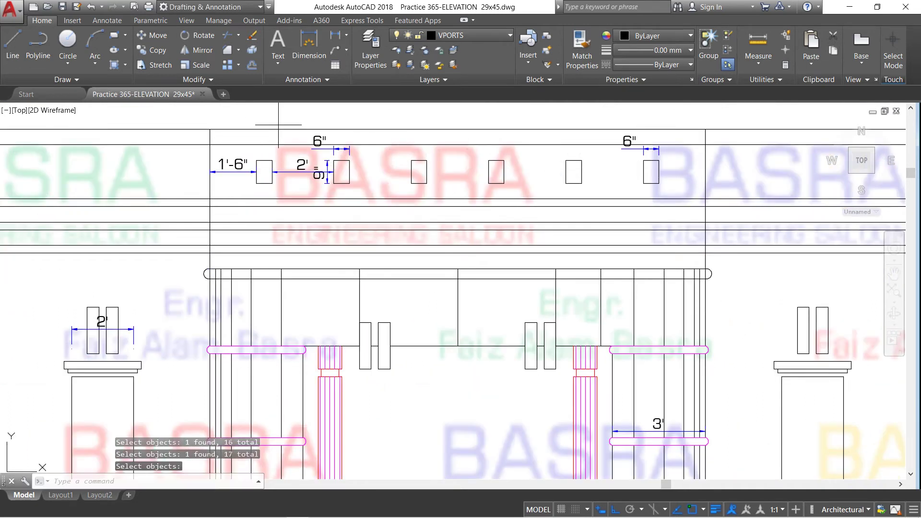
pyautogui.click(277, 120)
pyautogui.press('Escape')
pyautogui.click(277, 120)
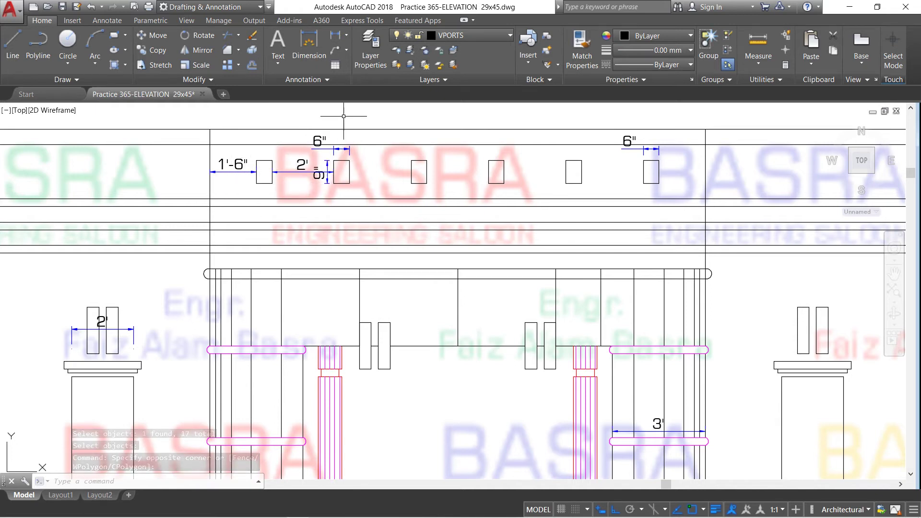
# - Erase the 2', both 6" and 1'-6" parapet window dimensions
pyautogui.click(252, 35)
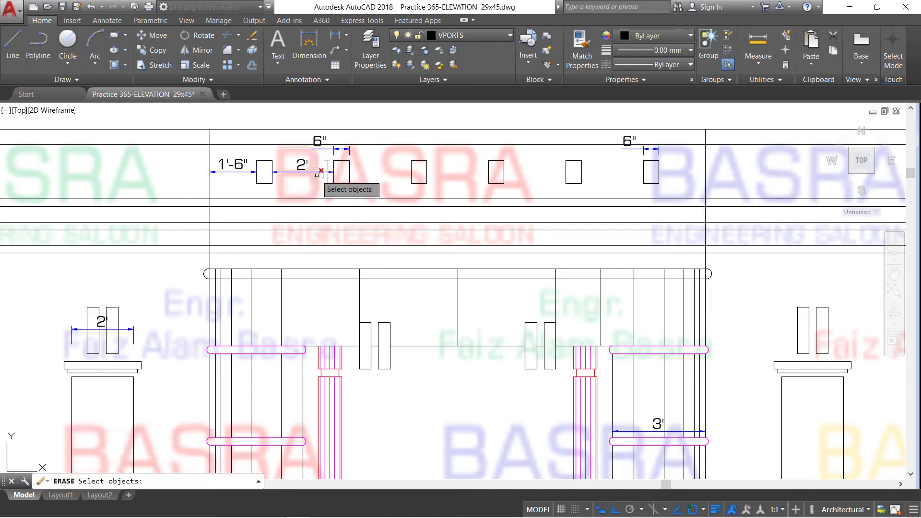
pyautogui.click(317, 174)
pyautogui.click(322, 148)
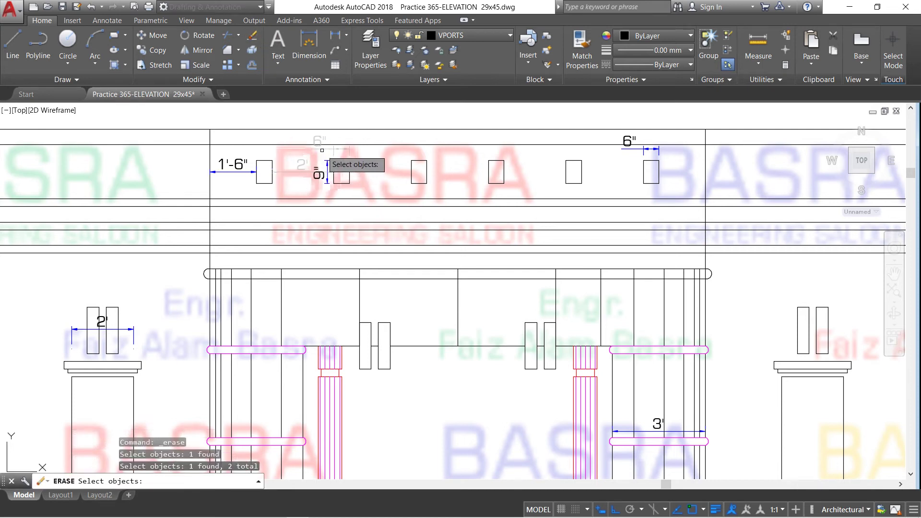
pyautogui.click(320, 168)
pyautogui.click(237, 164)
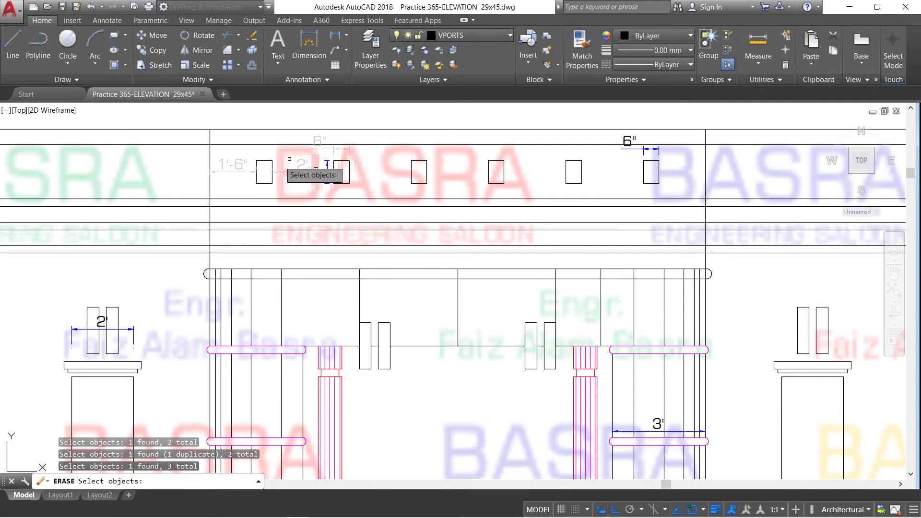
pyautogui.click(632, 147)
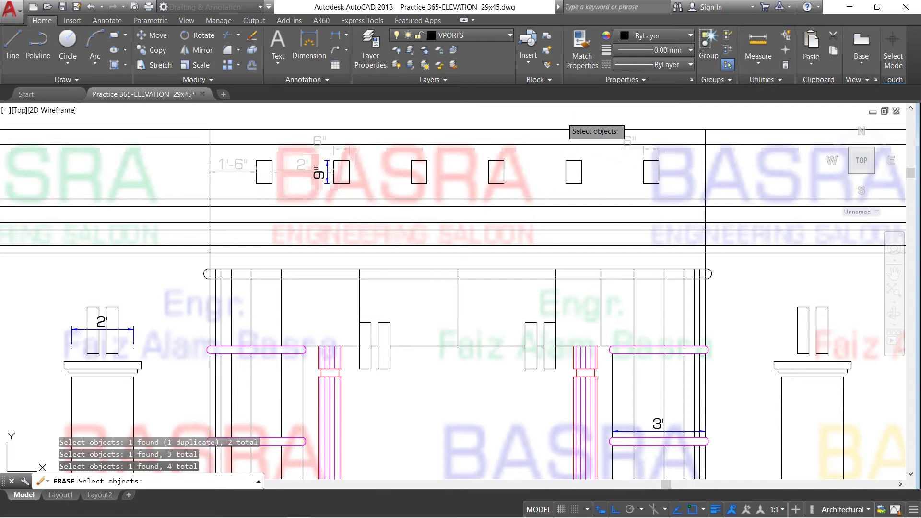
pyautogui.press('Return')
pyautogui.scroll(-4, 529, 125)
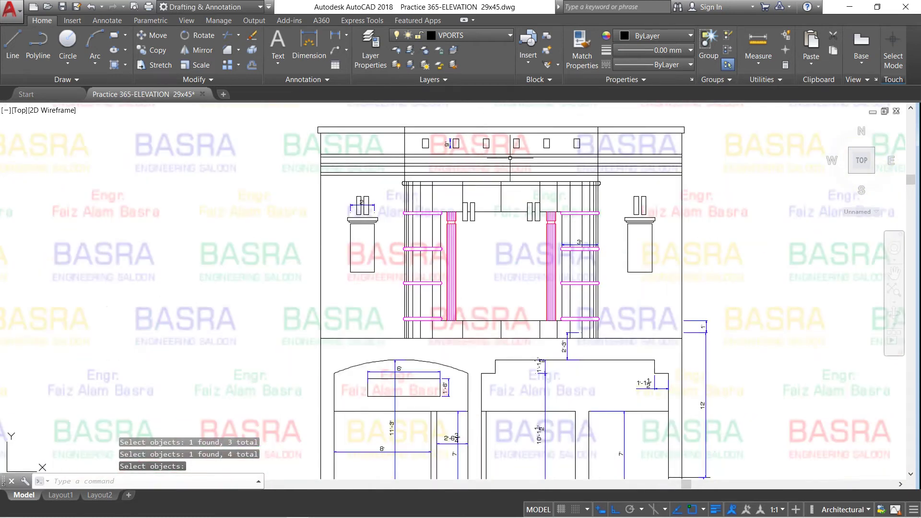
# - Erase the ground-floor dimensions: 11'-3", 8', the doorway pair, 1'-1½", 12', 2'-6½" and 7'
pyautogui.click(252, 35)
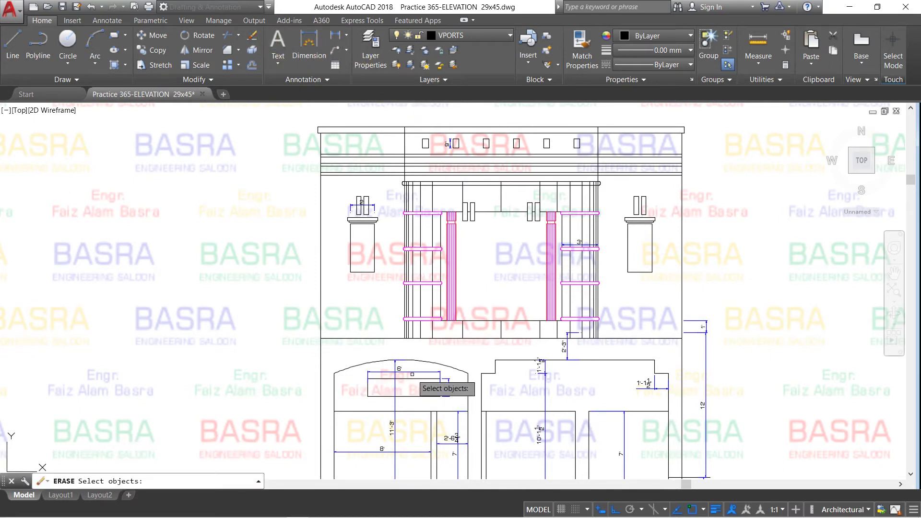
pyautogui.click(395, 377)
pyautogui.click(397, 373)
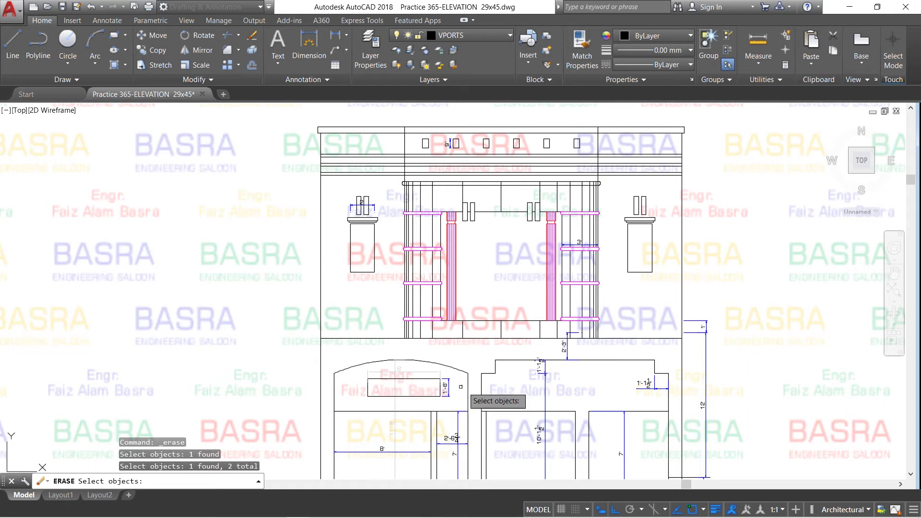
pyautogui.click(545, 423)
pyautogui.click(541, 368)
pyautogui.click(648, 386)
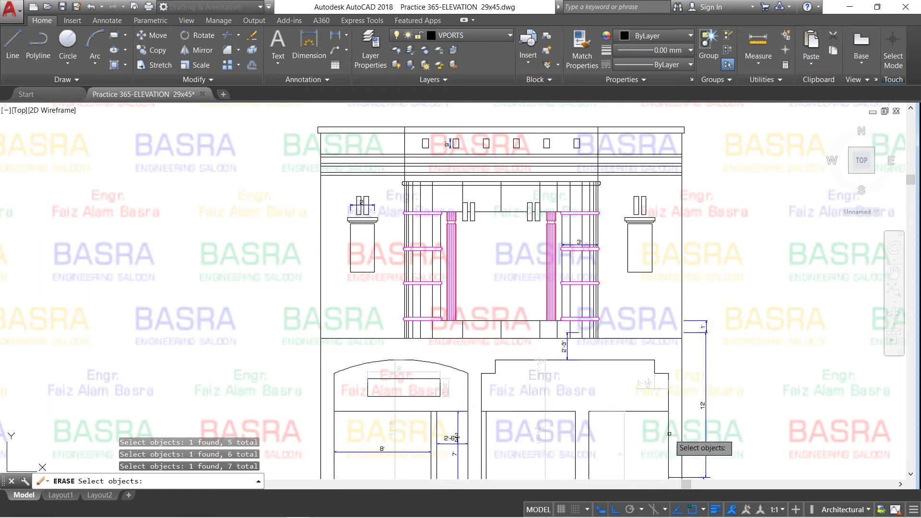
pyautogui.click(704, 425)
pyautogui.click(719, 422)
pyautogui.click(694, 302)
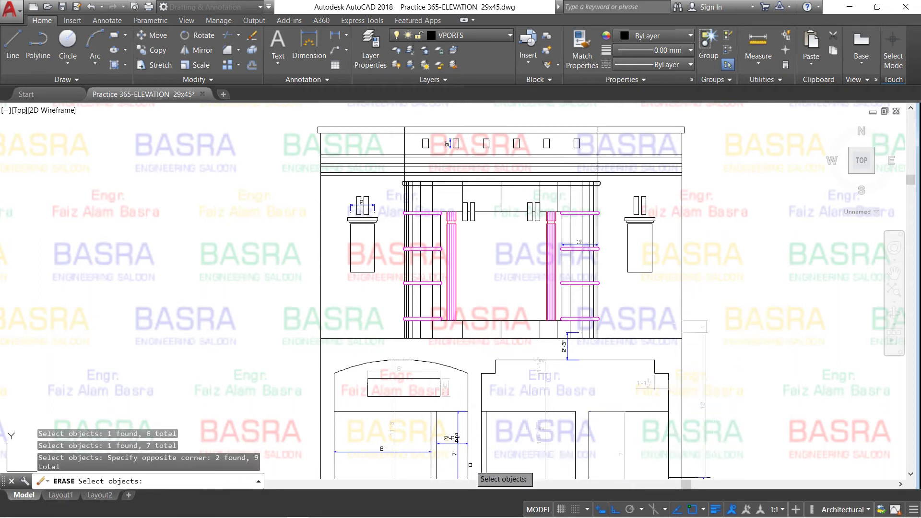
pyautogui.click(457, 444)
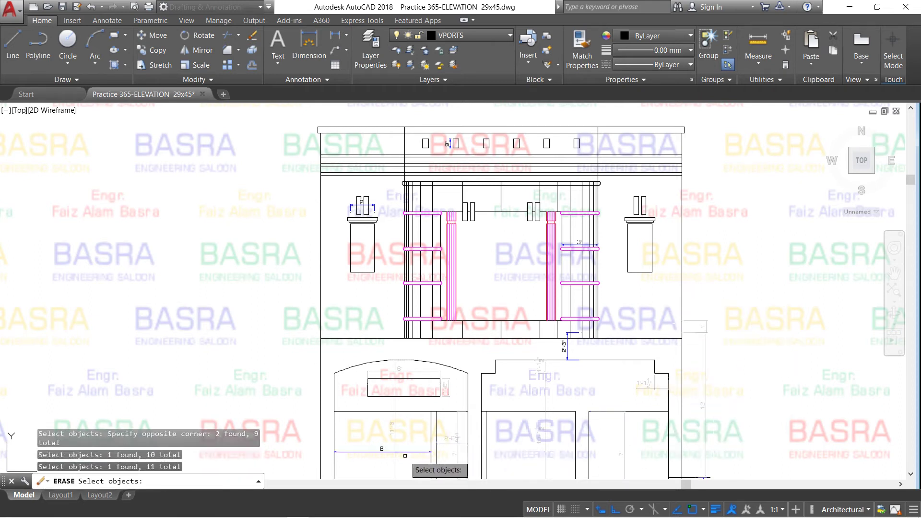
pyautogui.press('Return')
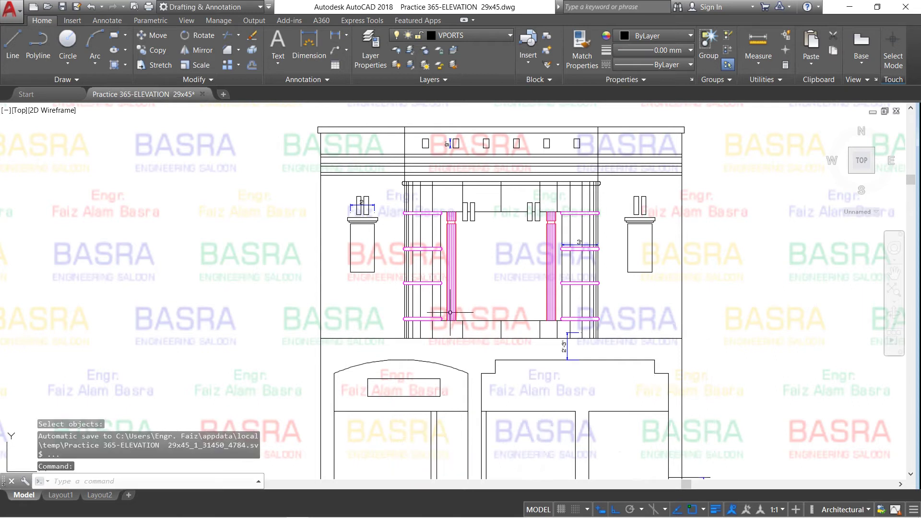
# - Erase the leftover dimension between the storeys and the 2 dimension atop the left pillar
pyautogui.scroll(4, 577, 340)
pyautogui.click(557, 341)
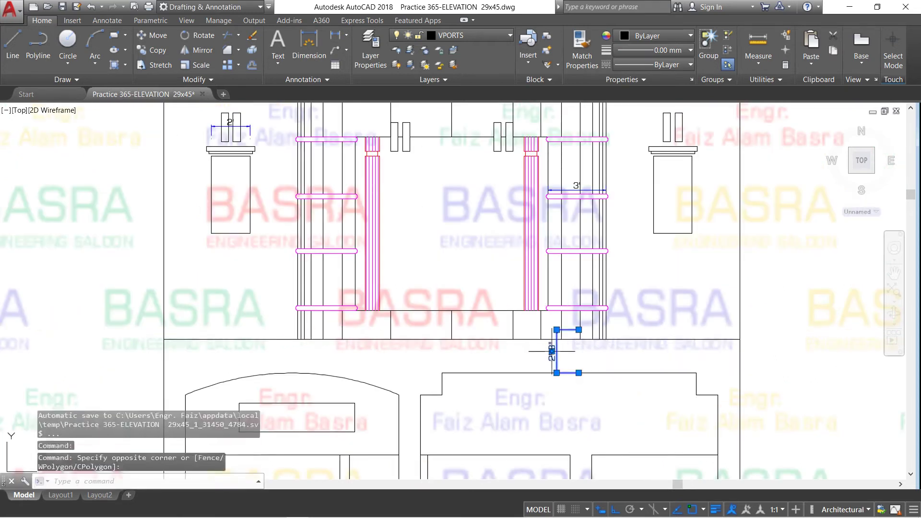
pyautogui.scroll(-4, 560, 356)
pyautogui.scroll(4, 376, 218)
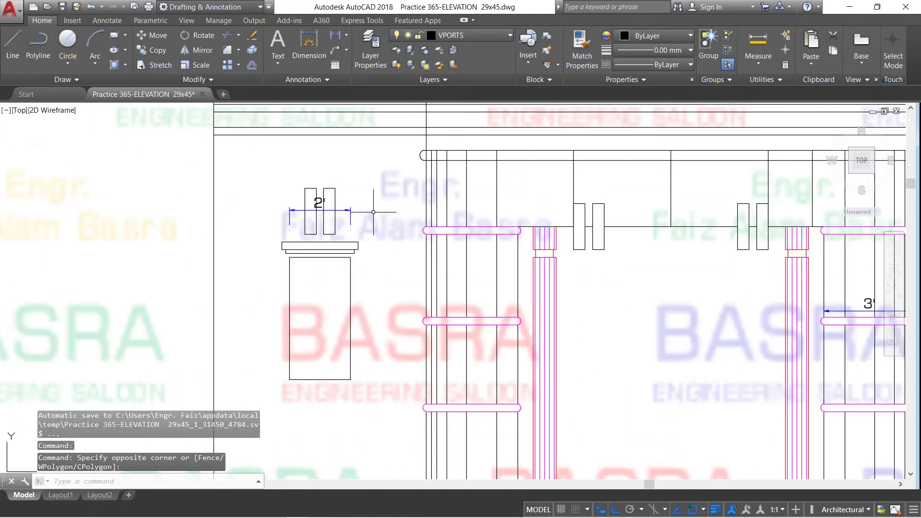
pyautogui.click(349, 210)
pyautogui.click(343, 198)
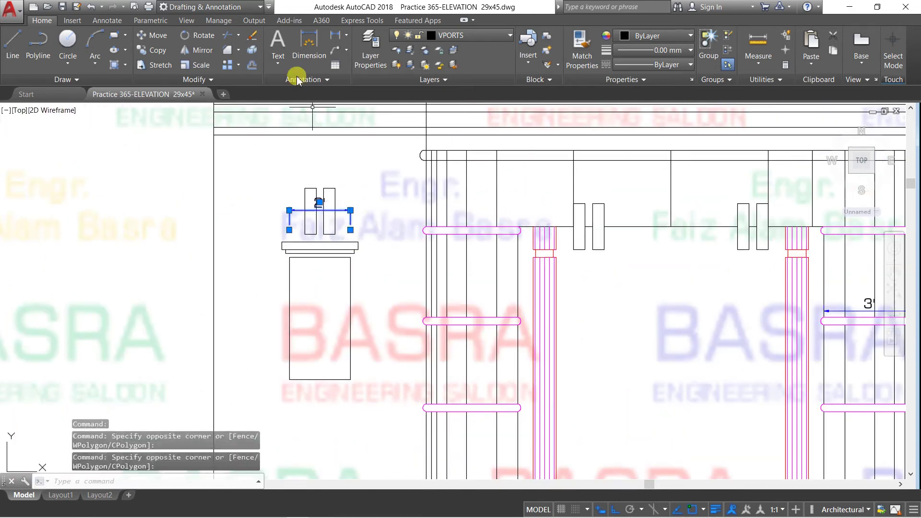
pyautogui.click(252, 35)
# - Erase the small dimension near the top windows and the 3' dimension on the right column
pyautogui.scroll(-2, 359, 287)
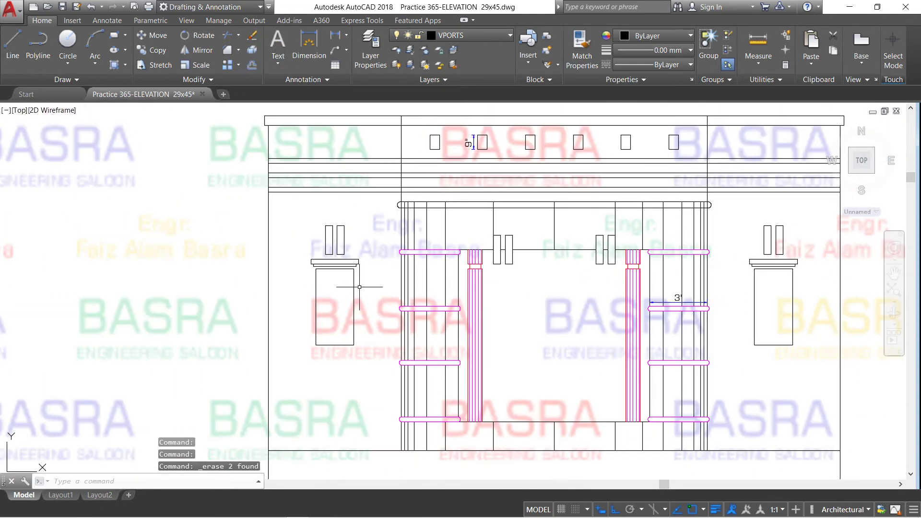
pyautogui.scroll(2, 484, 129)
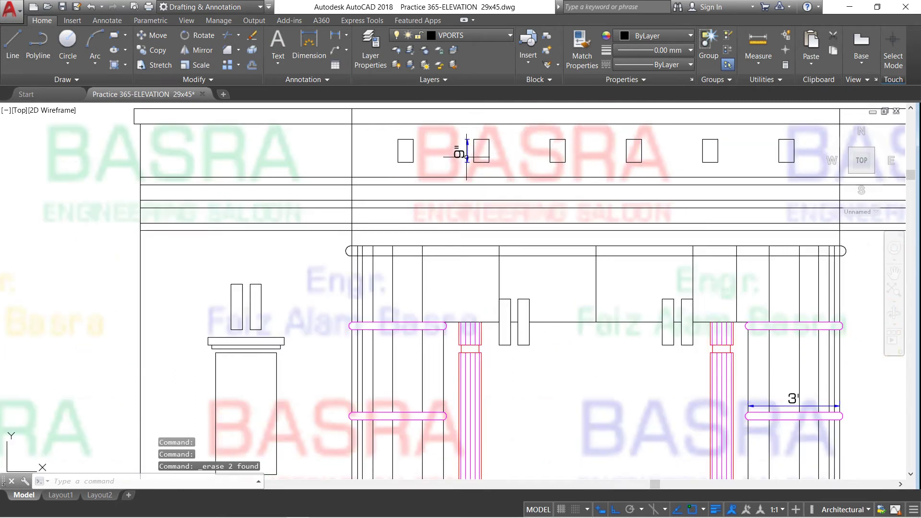
pyautogui.click(466, 154)
pyautogui.click(252, 35)
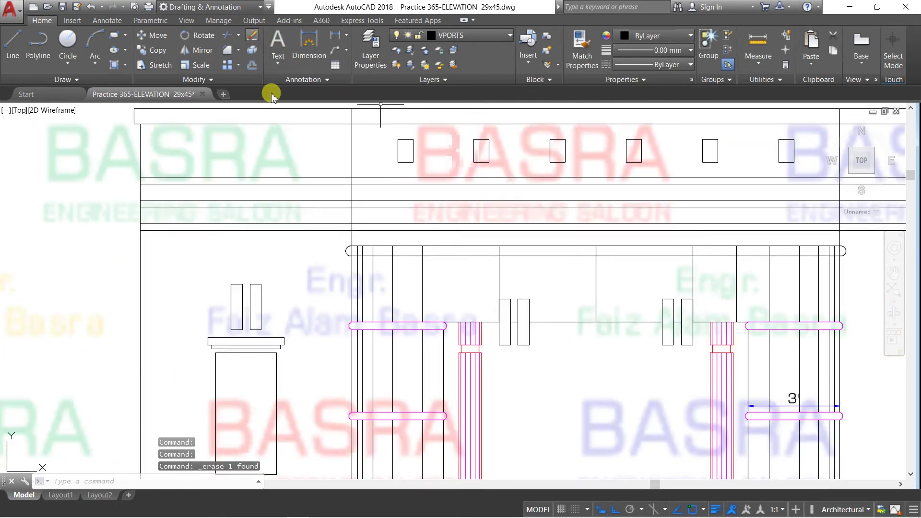
pyautogui.scroll(-2, 355, 227)
pyautogui.scroll(-2, 359, 195)
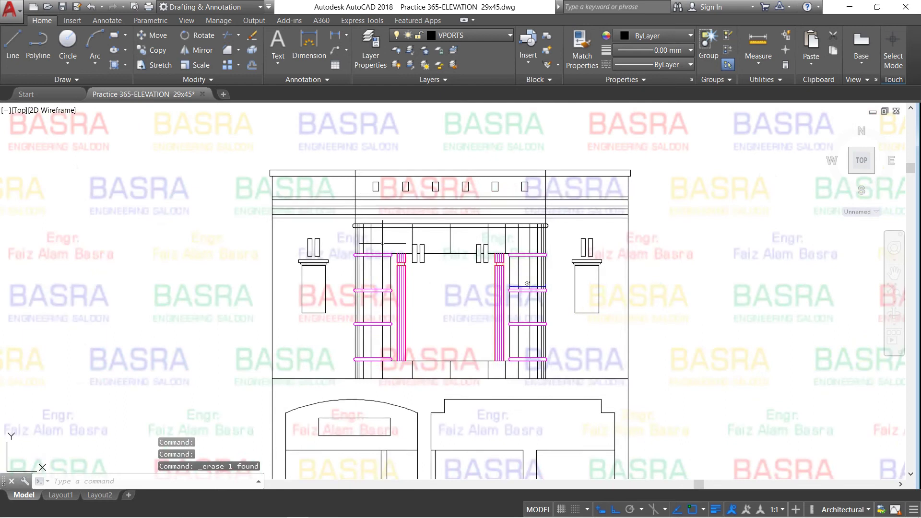
pyautogui.scroll(2, 521, 307)
pyautogui.click(522, 267)
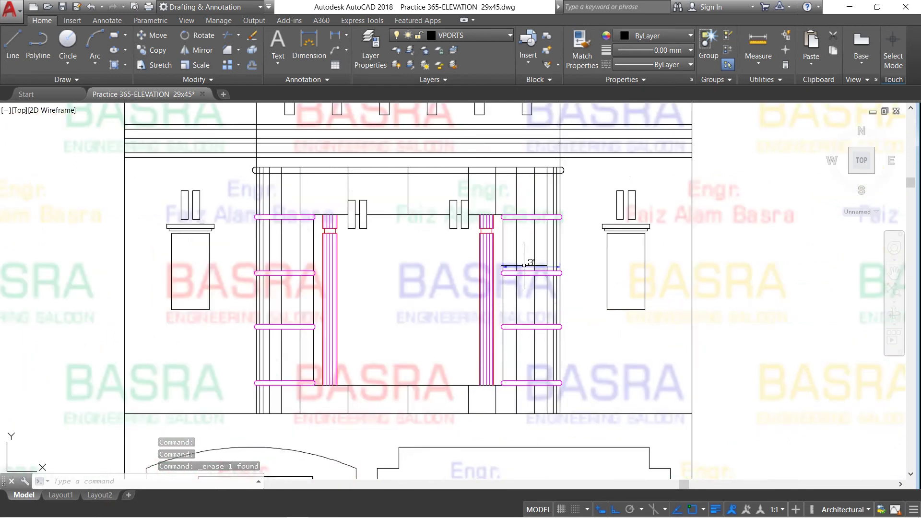
pyautogui.click(254, 50)
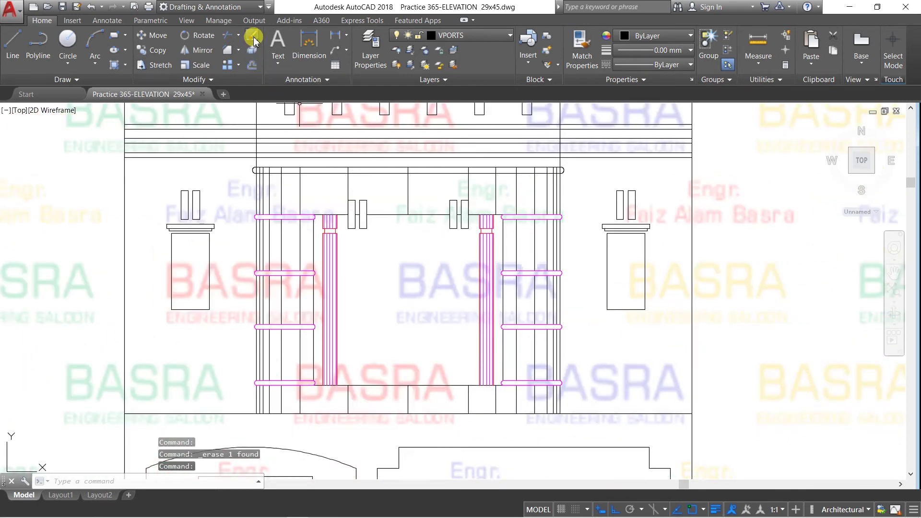
# - Erase both vertical dimensions beside the ground floor using a crossing window
pyautogui.scroll(-2, 398, 207)
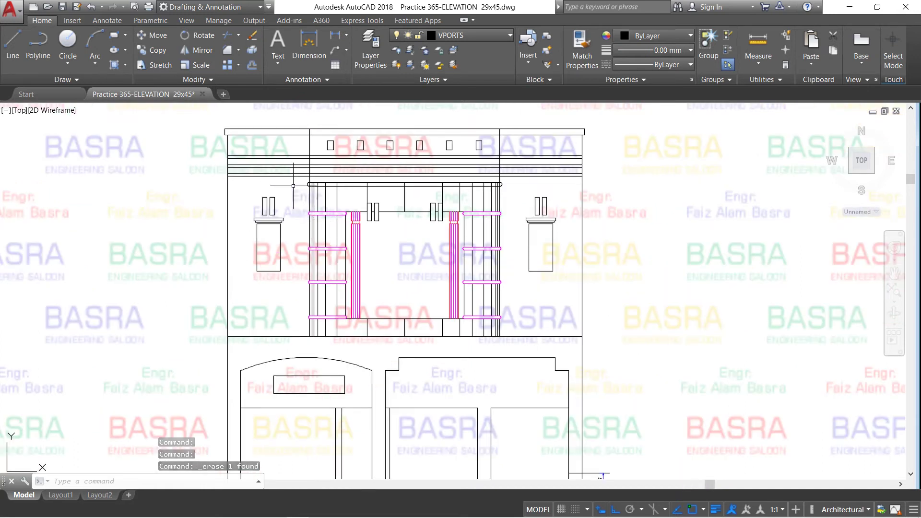
pyautogui.scroll(-2, 329, 283)
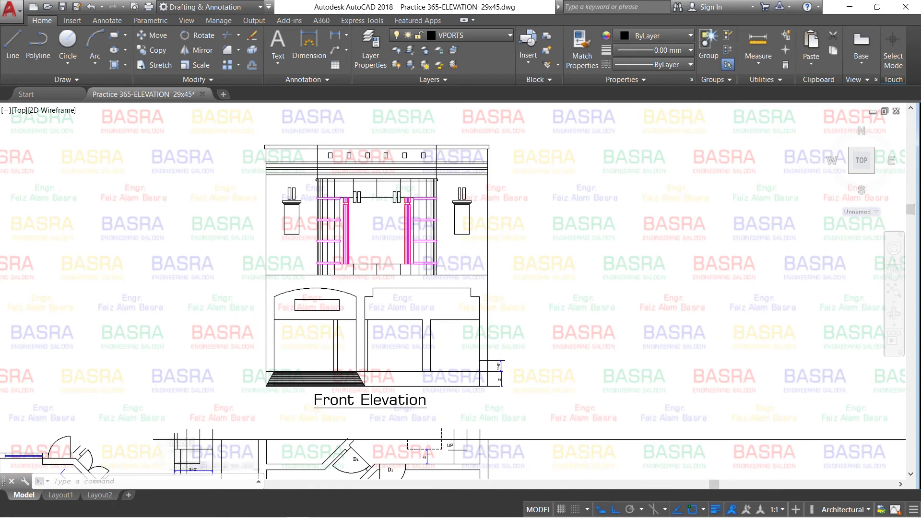
pyautogui.scroll(2, 356, 356)
pyautogui.click(600, 365)
pyautogui.click(561, 407)
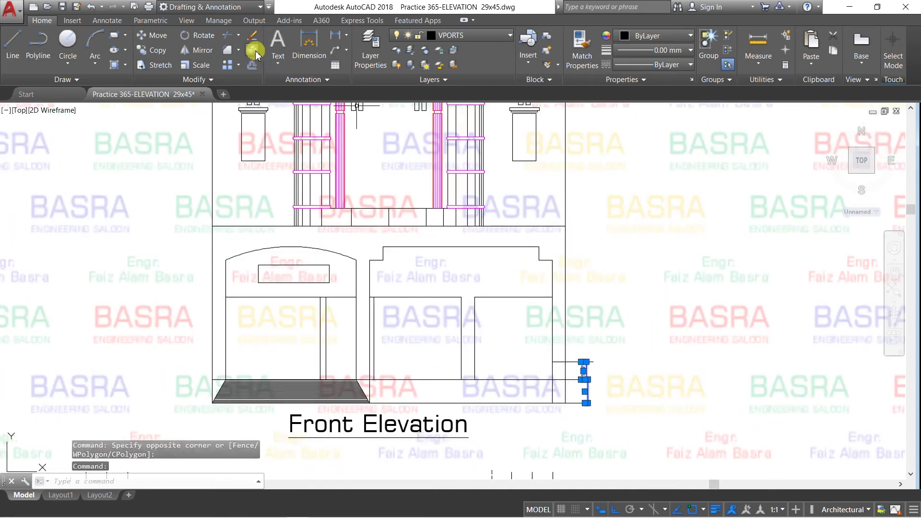
pyautogui.click(258, 66)
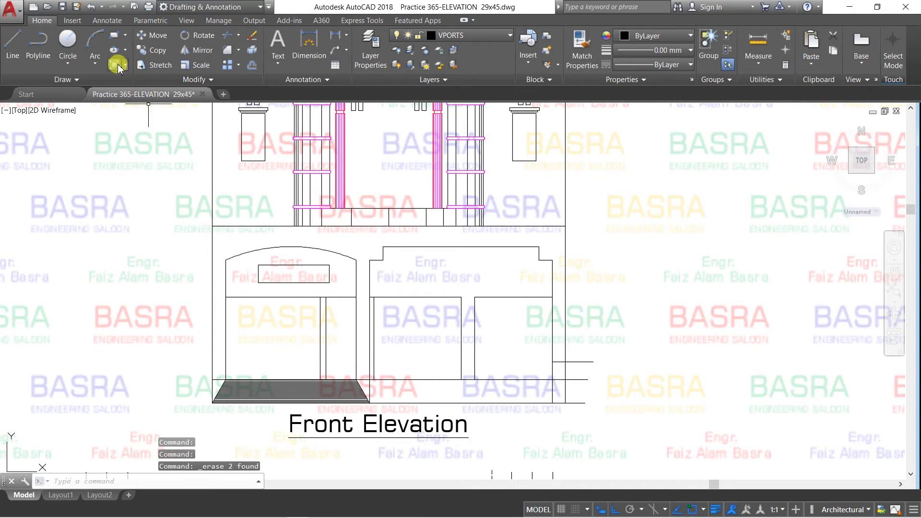
# - Fill the ground-floor wall frame around the arches with a SOLID hatch
pyautogui.write('h')
pyautogui.press('Return')
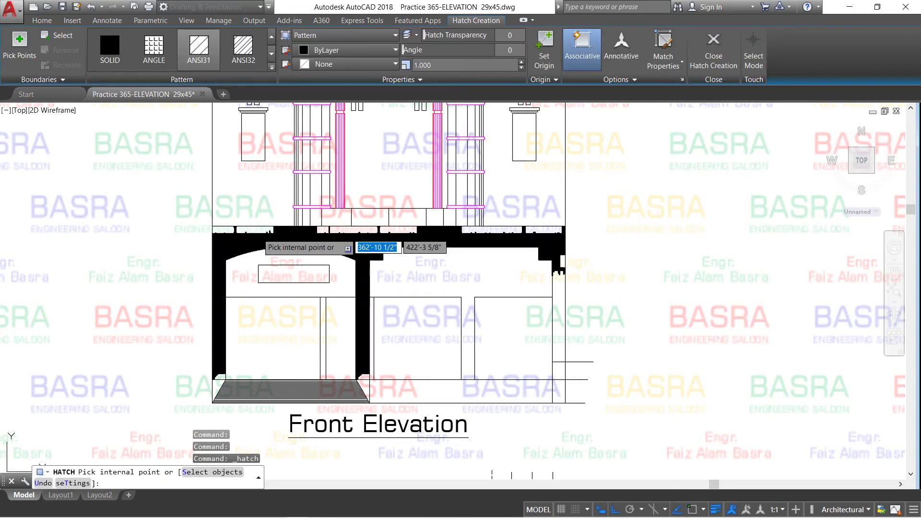
pyautogui.click(258, 233)
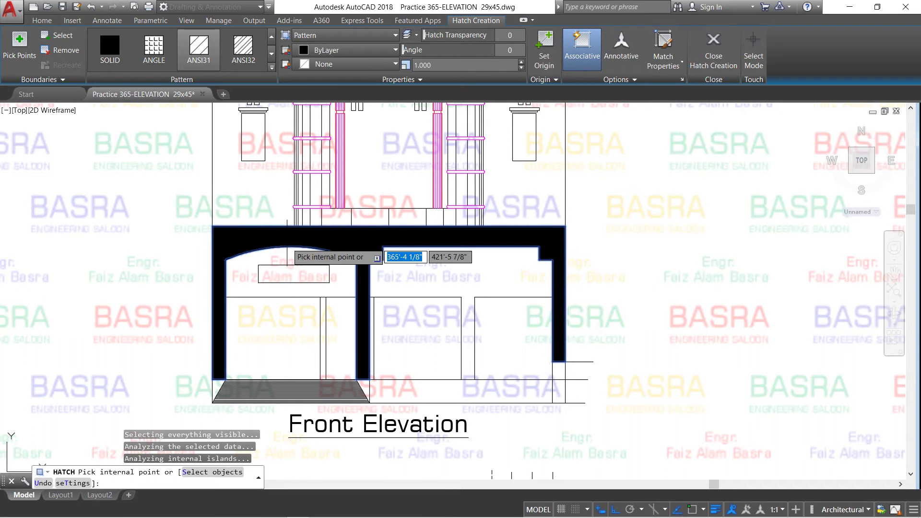
pyautogui.press('Return')
pyautogui.scroll(-2, 323, 308)
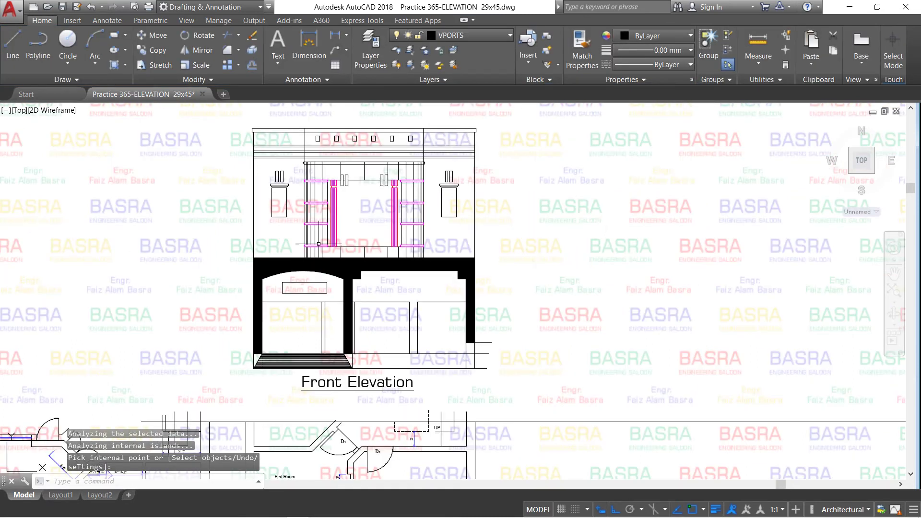
pyautogui.scroll(2, 298, 154)
# - Solid-fill the left and right upper-storey side bays
pyautogui.press('Return')
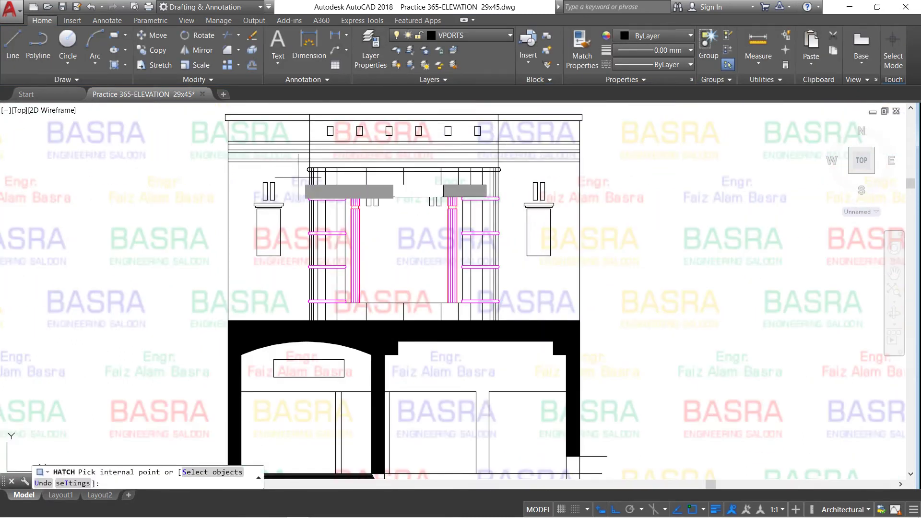
pyautogui.click(300, 172)
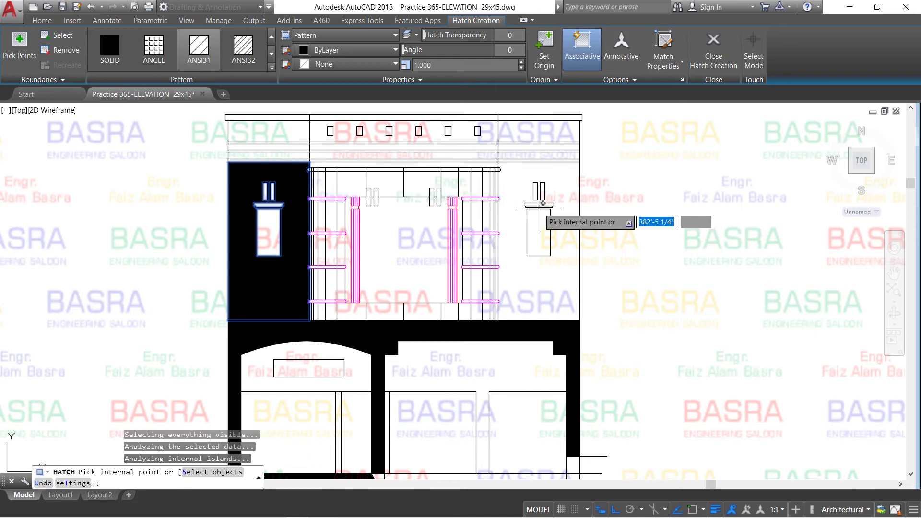
pyautogui.click(542, 211)
pyautogui.press('Return')
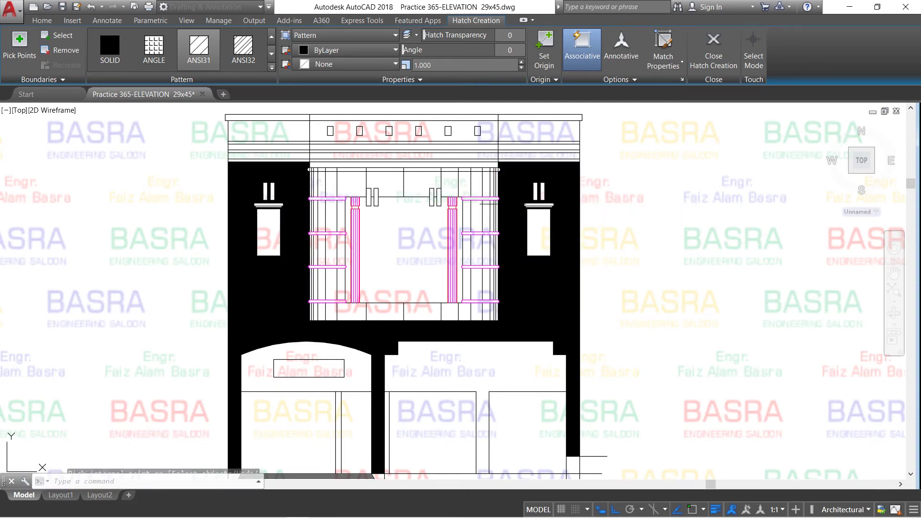
# - Solid-fill the left, middle and right parapet panels and the band beneath them
pyautogui.press('Return')
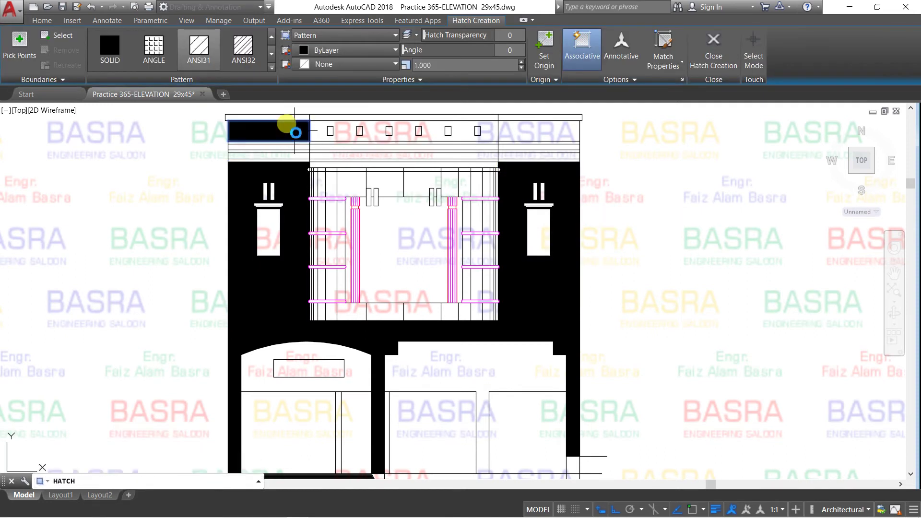
pyautogui.click(295, 132)
pyautogui.click(322, 131)
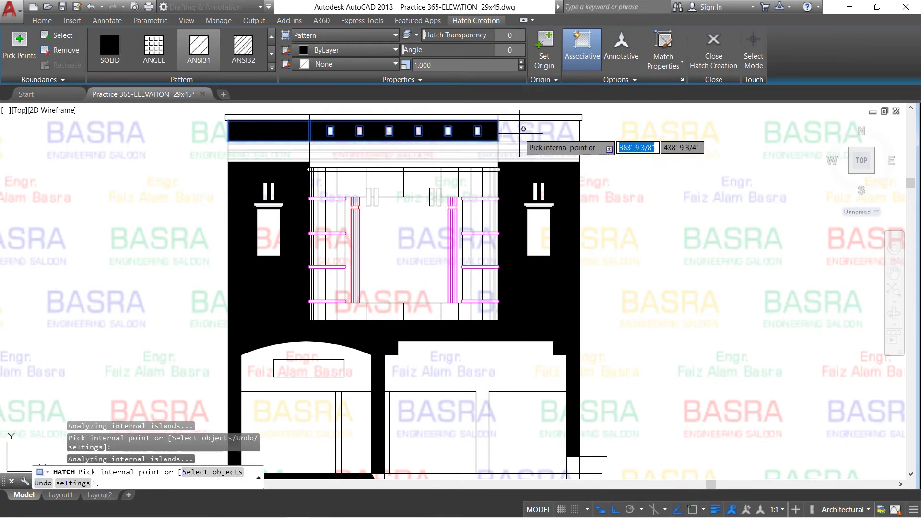
pyautogui.click(527, 133)
pyautogui.press('Return')
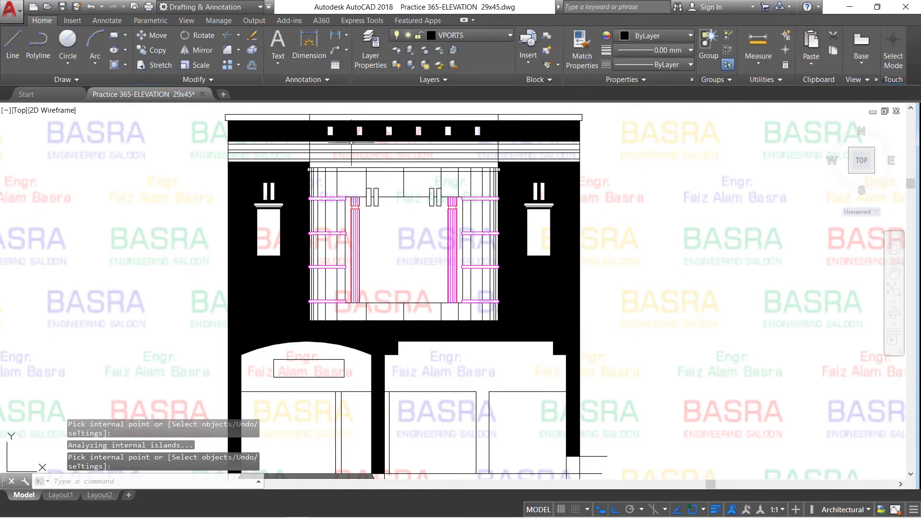
pyautogui.scroll(2, 352, 142)
pyautogui.press('Return')
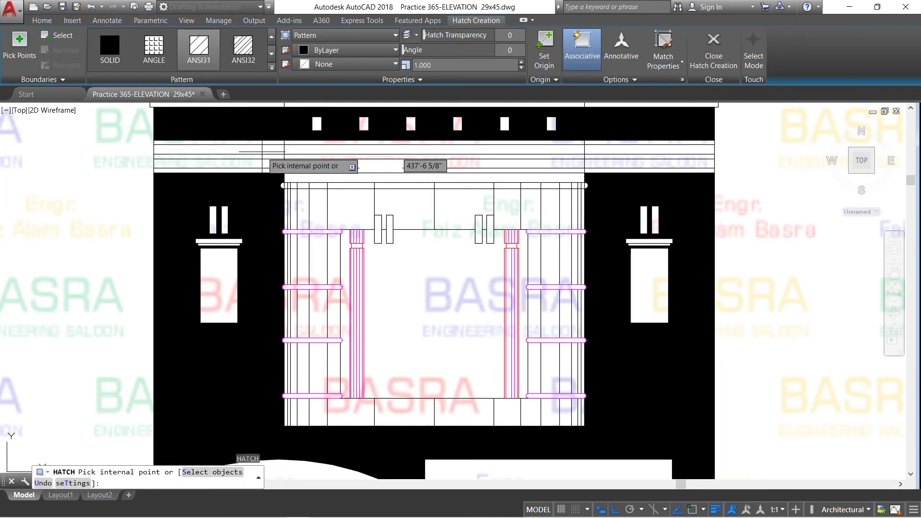
pyautogui.click(298, 151)
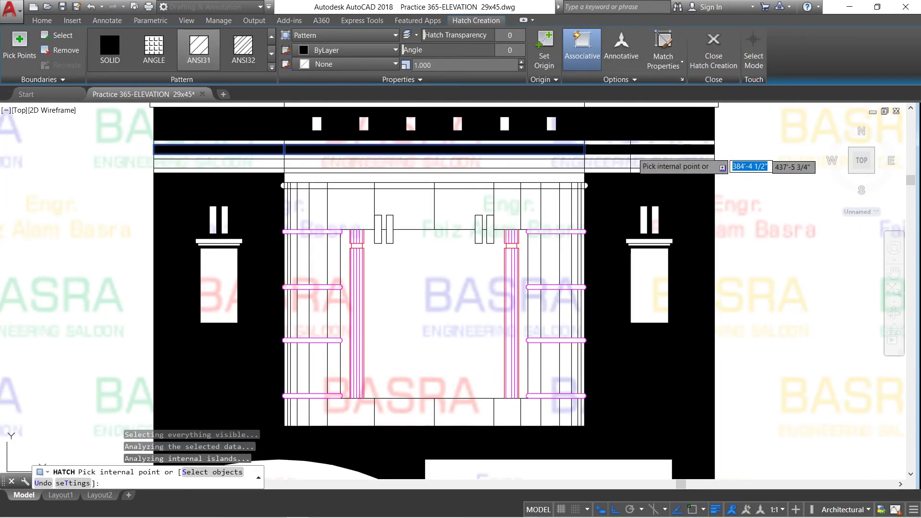
pyautogui.press('Return')
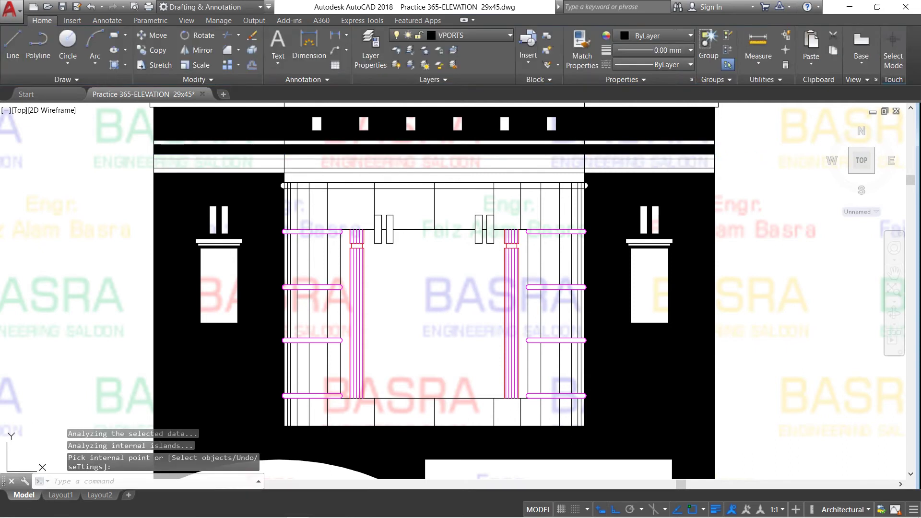
# - Solid-fill the left, middle and right thin cornice strips
pyautogui.press('Return')
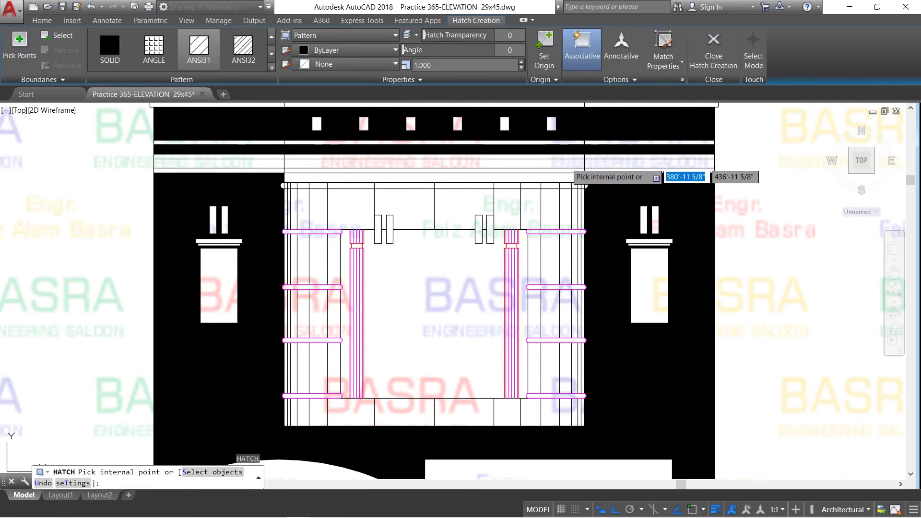
pyautogui.click(571, 163)
pyautogui.click(602, 164)
pyautogui.click(263, 166)
pyautogui.press('Return')
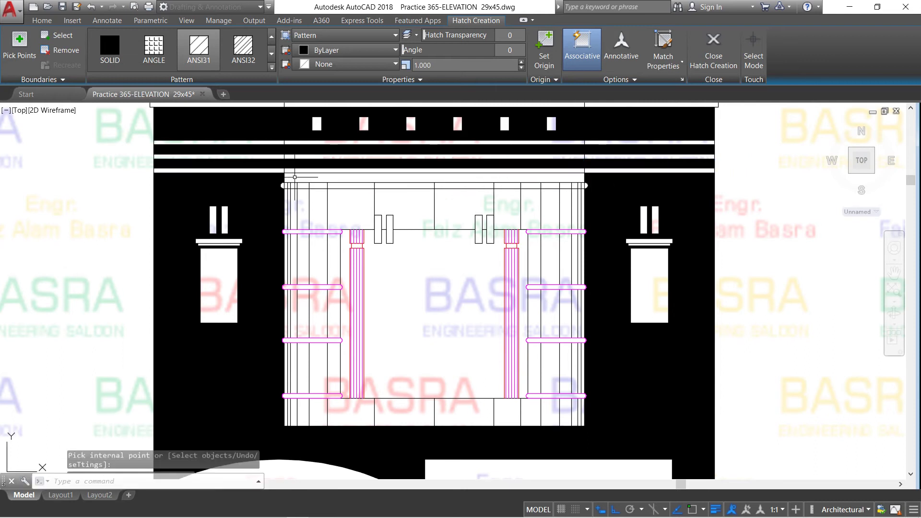
# - Hatch the central opening between the pilasters plus the strips beside each pilaster
pyautogui.press('Return')
pyautogui.click(402, 276)
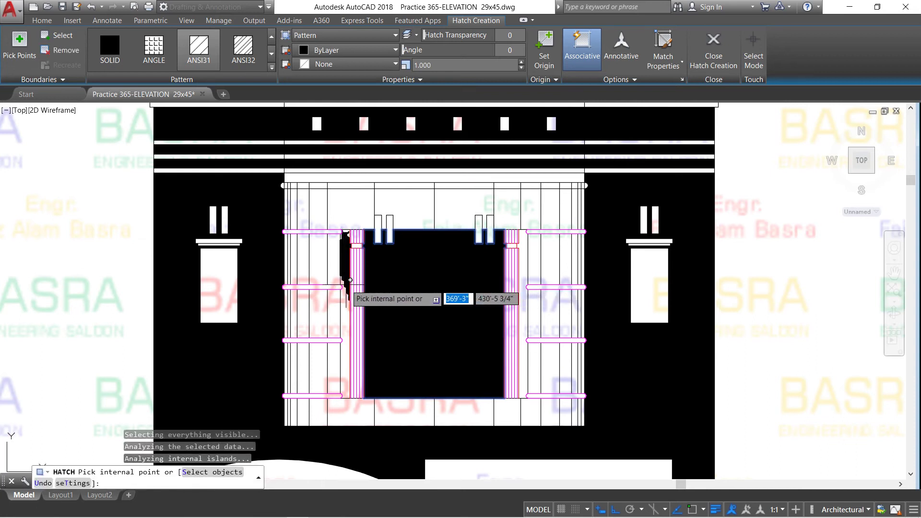
pyautogui.click(346, 288)
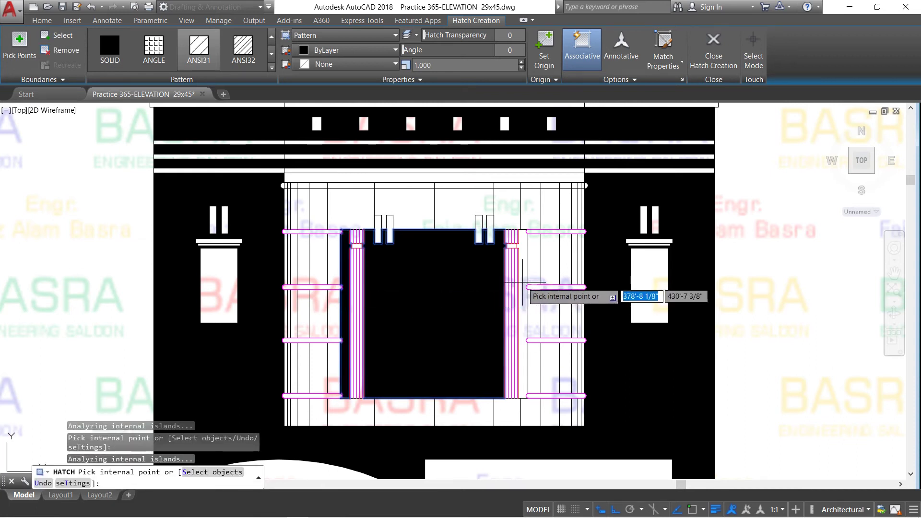
pyautogui.click(523, 282)
pyautogui.press('Return')
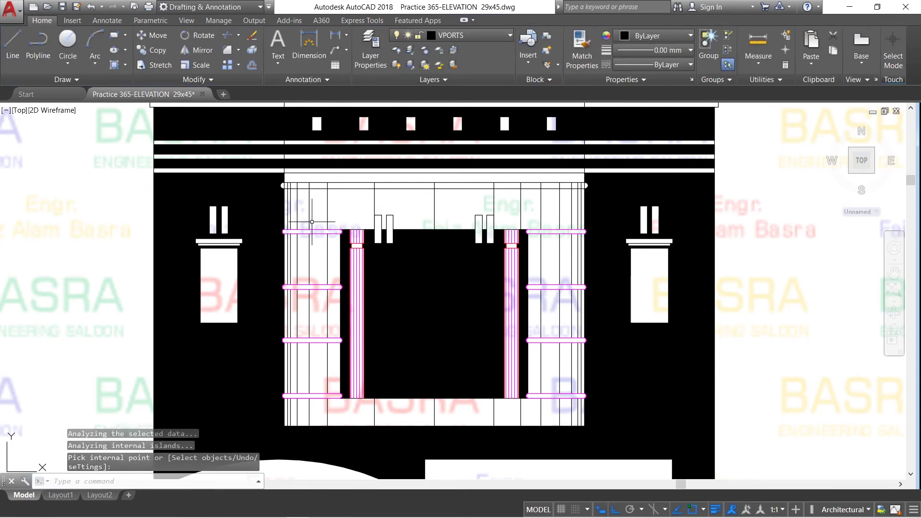
# - Hatch the left lamp panel and the right panel
pyautogui.press('Return')
pyautogui.click(230, 269)
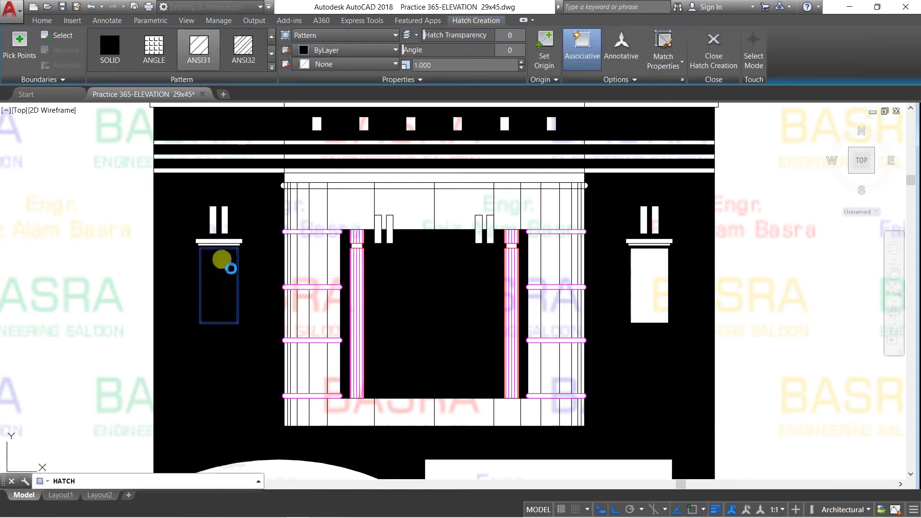
pyautogui.click(654, 281)
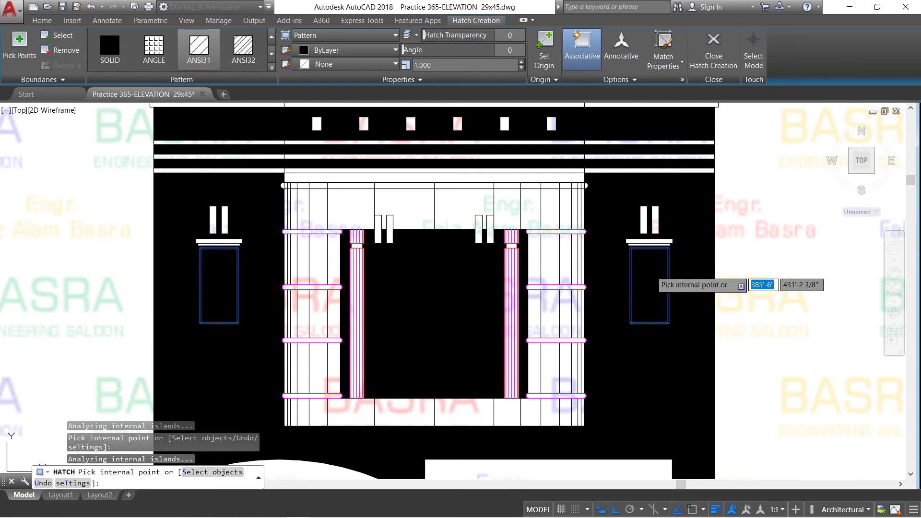
pyautogui.press('Return')
# - Hatch the right and left side bars
pyautogui.press('Return')
pyautogui.scroll(2, 650, 241)
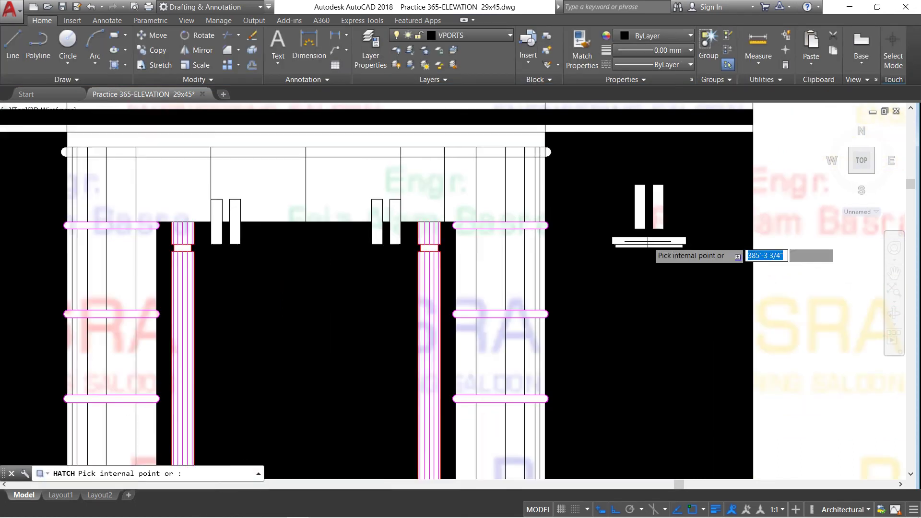
pyautogui.click(650, 241)
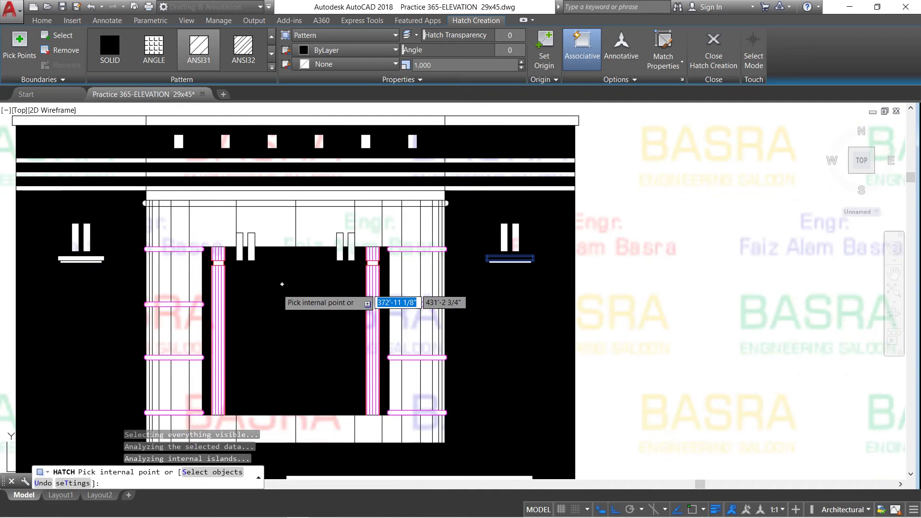
pyautogui.scroll(-2, 279, 288)
pyautogui.scroll(2, 65, 258)
pyautogui.click(61, 263)
pyautogui.press('Return')
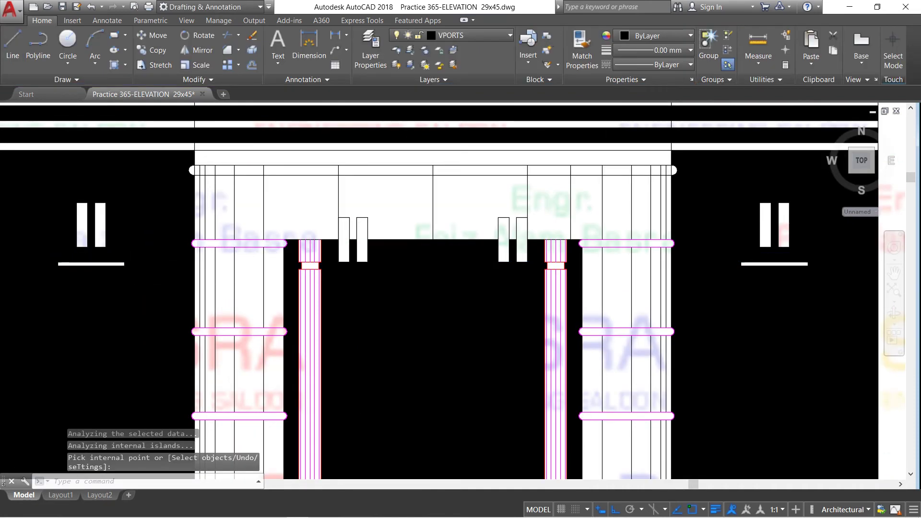
pyautogui.scroll(-3, 221, 259)
pyautogui.scroll(-3, 298, 227)
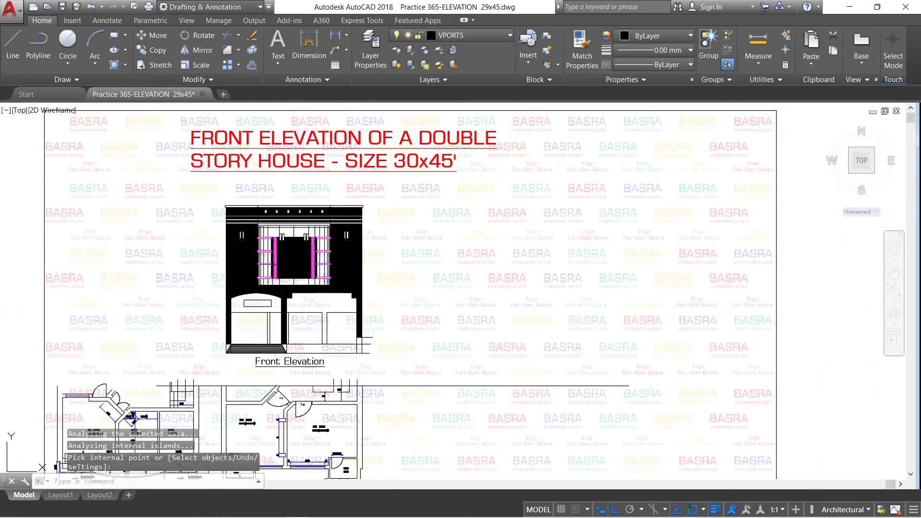
pyautogui.scroll(2, 302, 301)
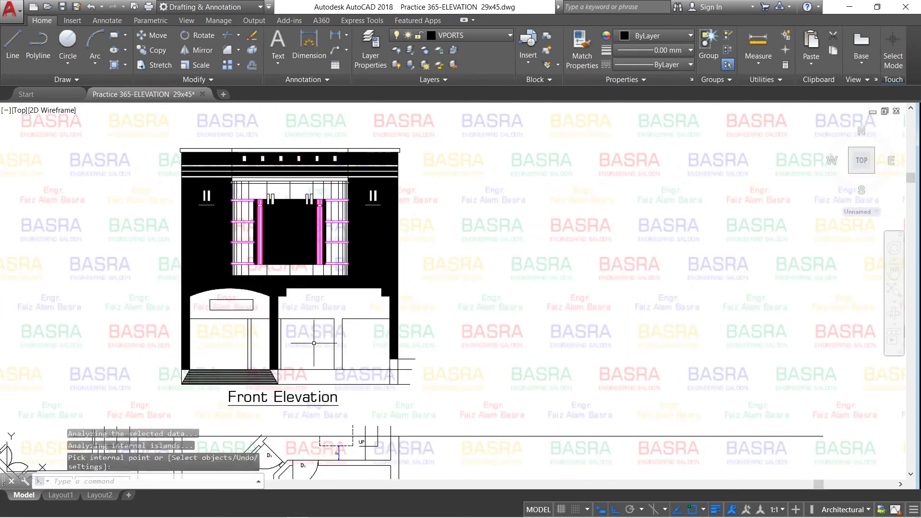
# - Hatch the left ground-floor arch area and the right ground-floor bay
pyautogui.press('Return')
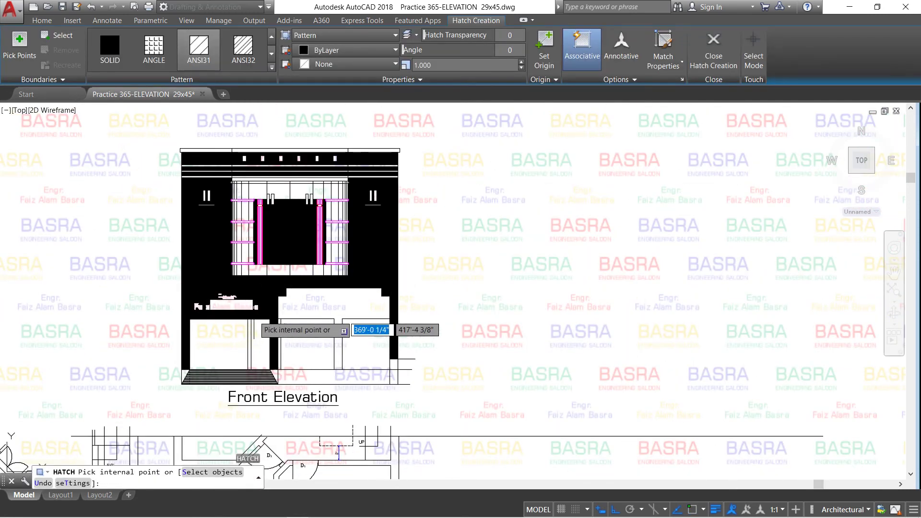
pyautogui.click(253, 314)
pyautogui.click(338, 312)
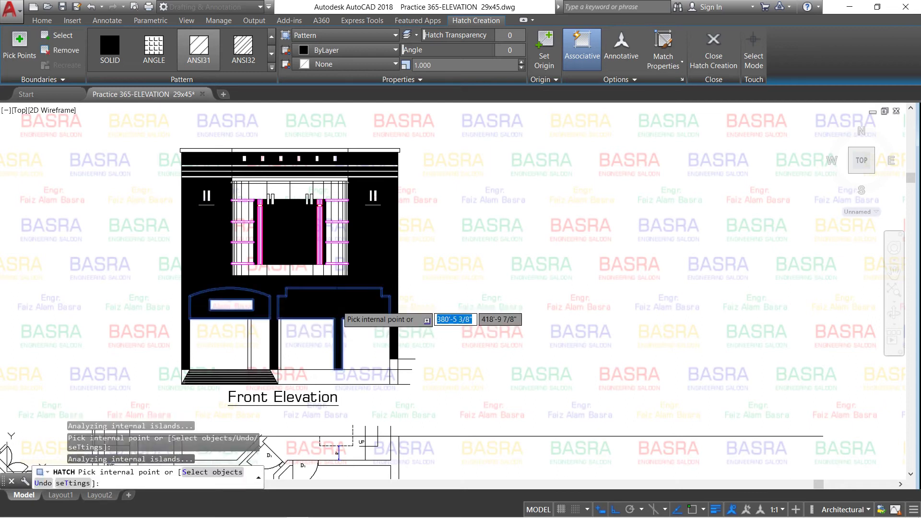
pyautogui.press('Return')
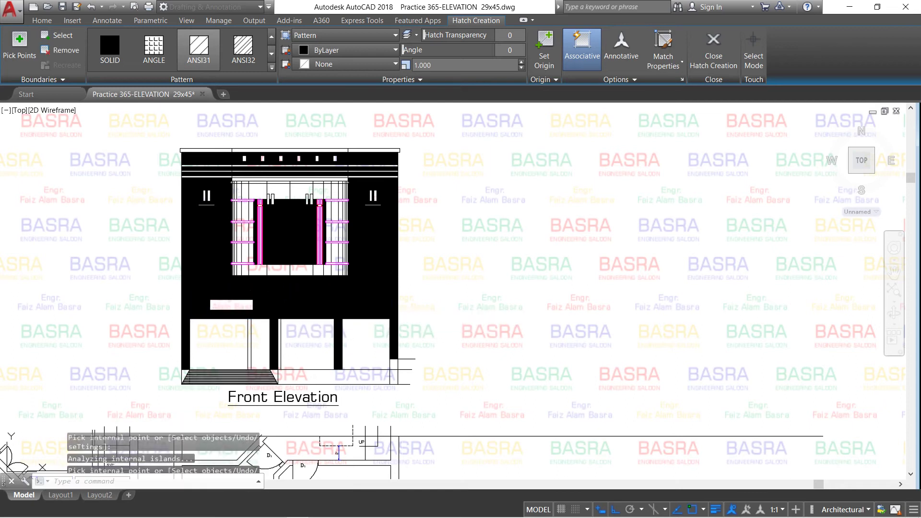
# - Hatch the base strip under the bays and the small area beside it
pyautogui.press('Return')
pyautogui.click(326, 380)
pyautogui.scroll(2, 262, 384)
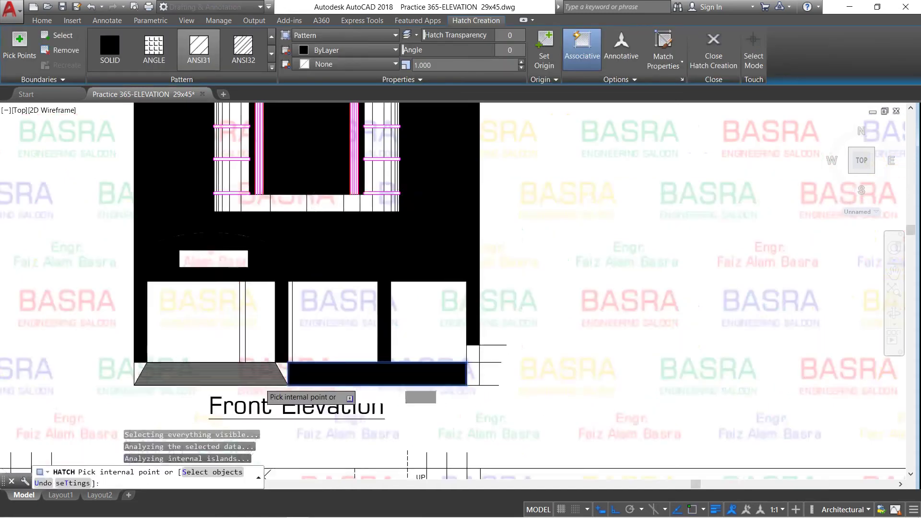
pyautogui.scroll(2, 260, 382)
pyautogui.click(294, 363)
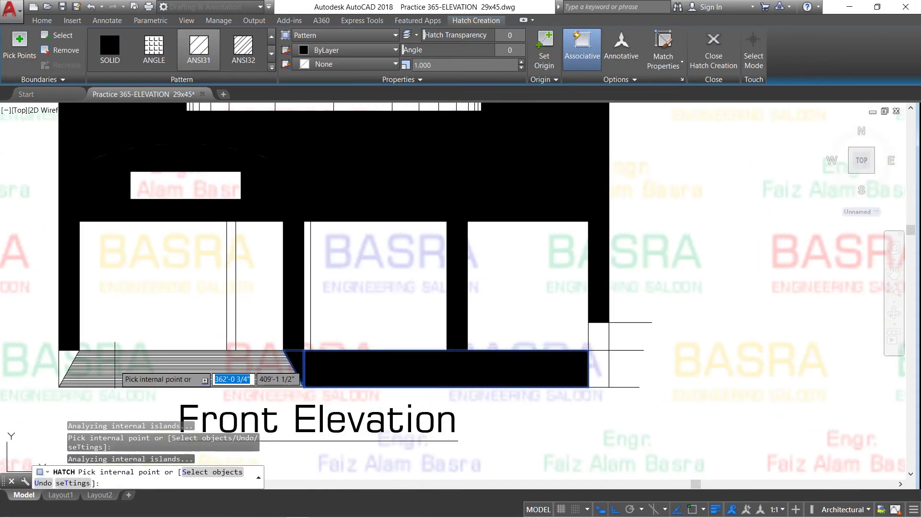
pyautogui.press('Return')
pyautogui.press('Return')
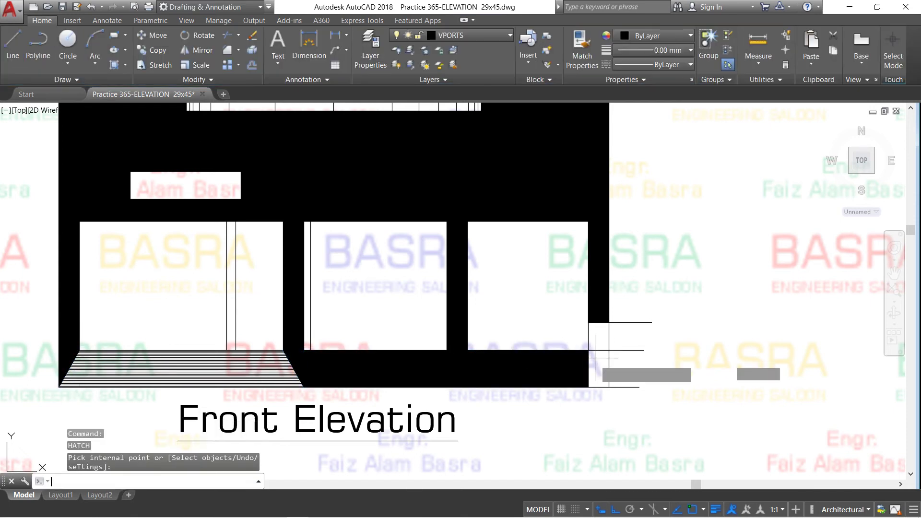
# - Hatch the two small areas at the bottom right around the entrance steps
pyautogui.click(599, 367)
pyautogui.press('Return')
pyautogui.press('Return')
pyautogui.click(591, 346)
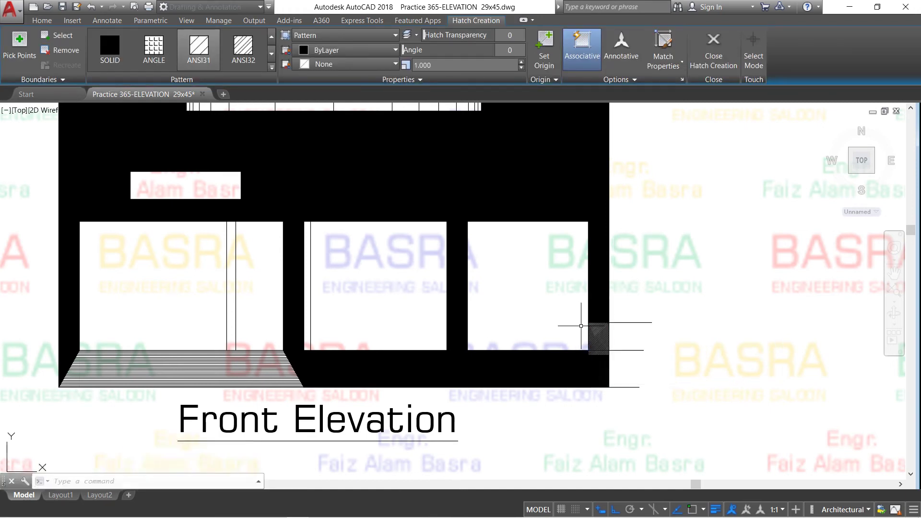
pyautogui.press('Return')
pyautogui.scroll(-4, 361, 316)
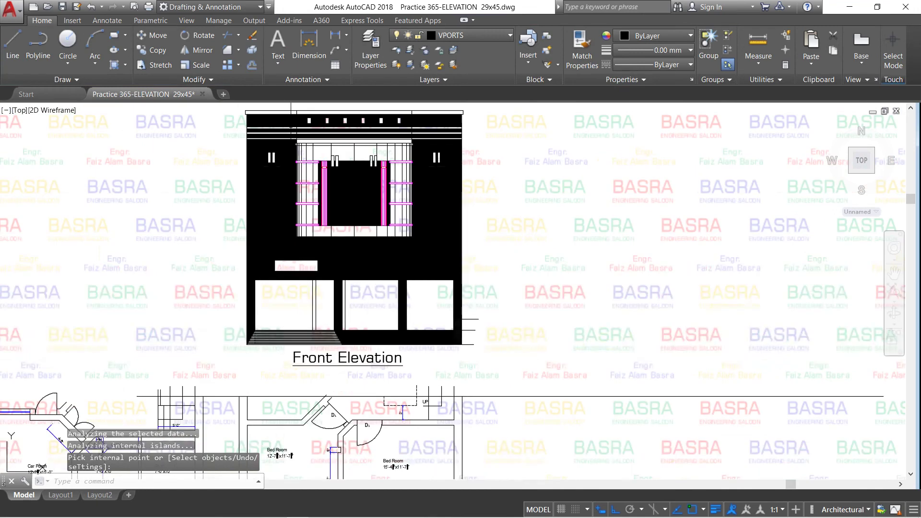
pyautogui.scroll(2, 309, 120)
pyautogui.scroll(-5, 302, 206)
# - Make the top band hatch SOLID with maroon colour 153,27,30
pyautogui.scroll(2, 312, 197)
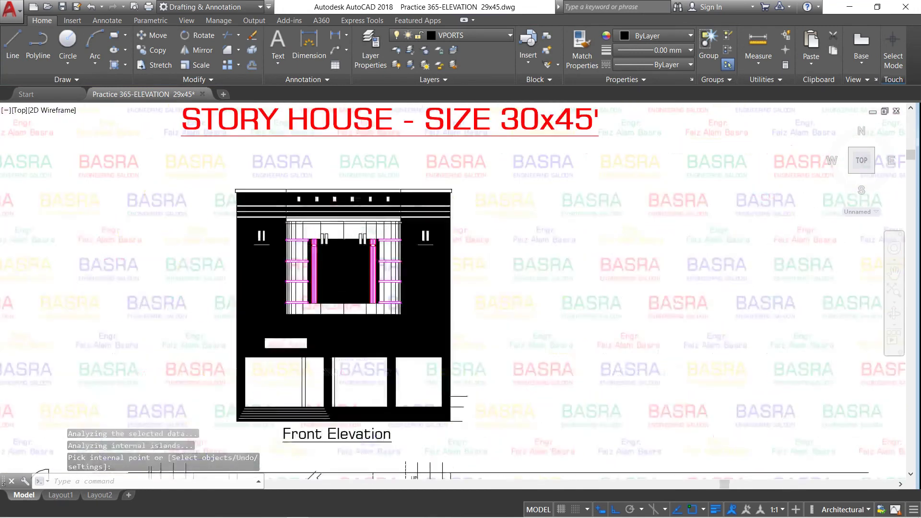
pyautogui.scroll(4, 312, 185)
pyautogui.moveTo(286, 205); pyautogui.dragTo(249, 204)
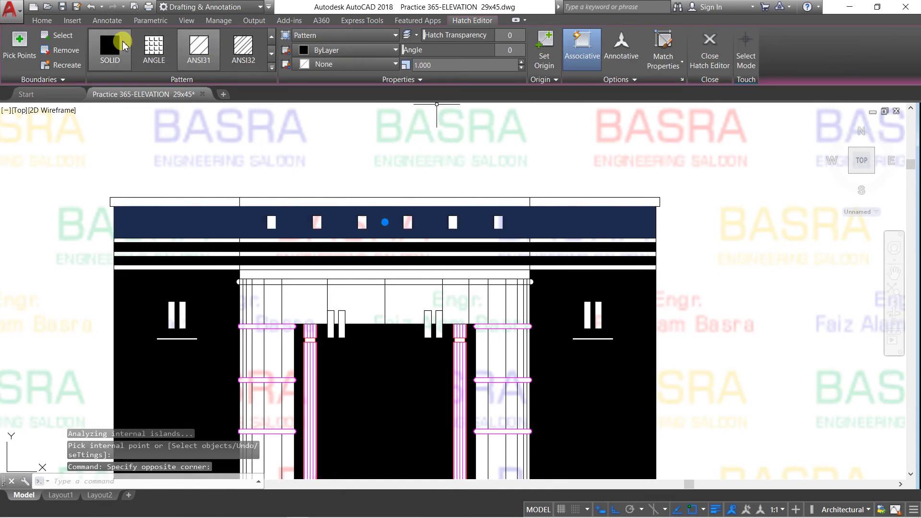
pyautogui.click(115, 47)
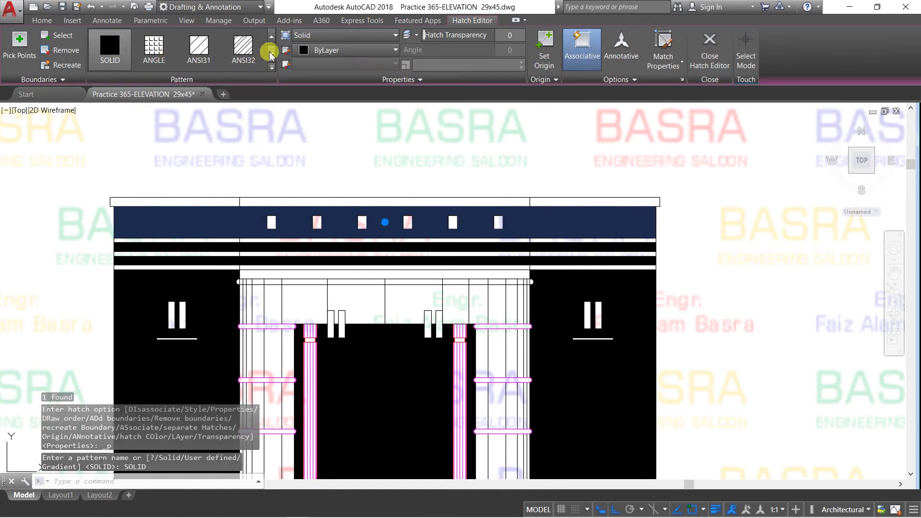
pyautogui.click(391, 50)
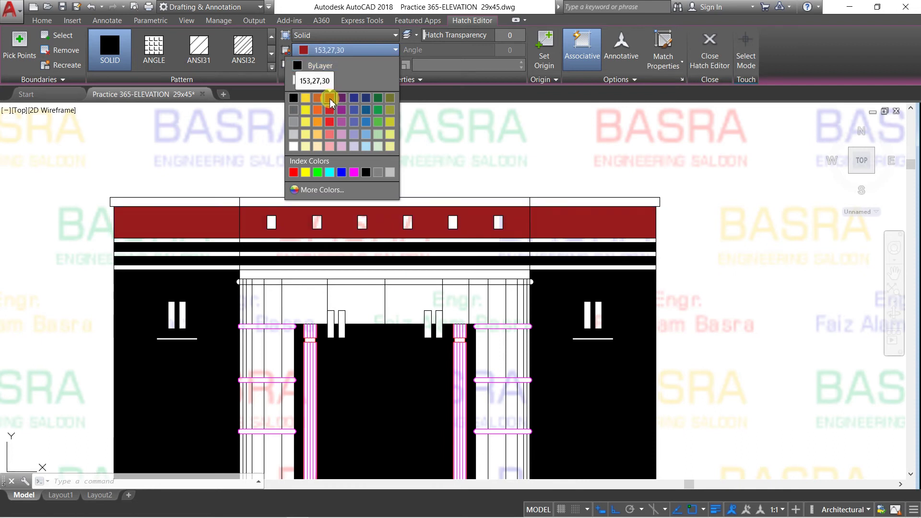
pyautogui.click(330, 98)
pyautogui.press('Escape')
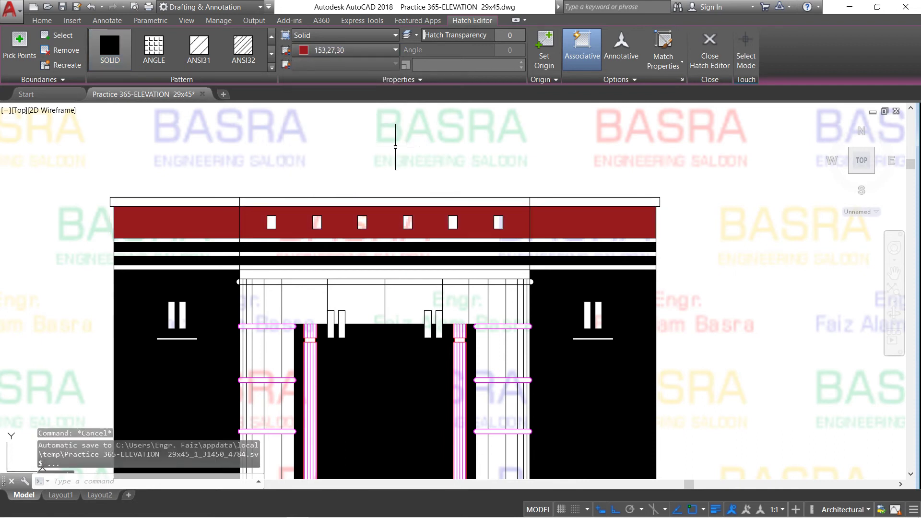
# - Recolour the upper-storey side wall panel hatch olive
pyautogui.click(112, 390)
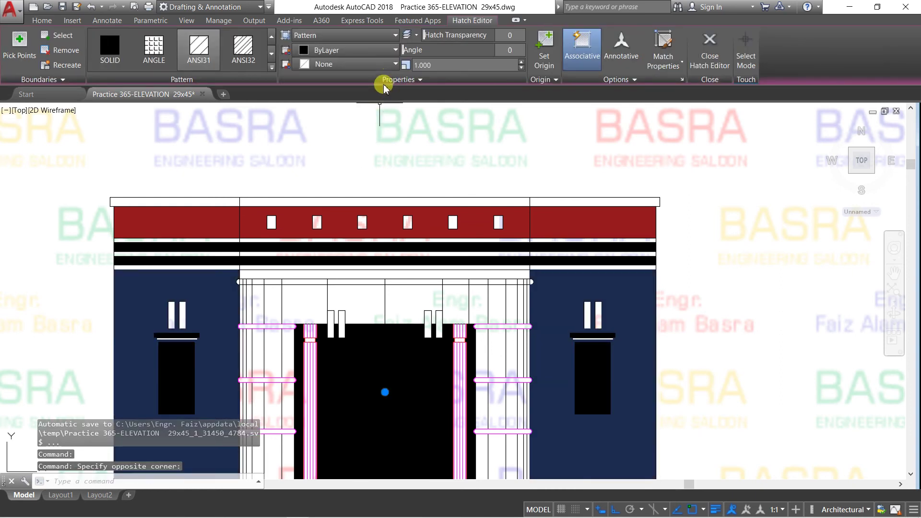
pyautogui.click(393, 49)
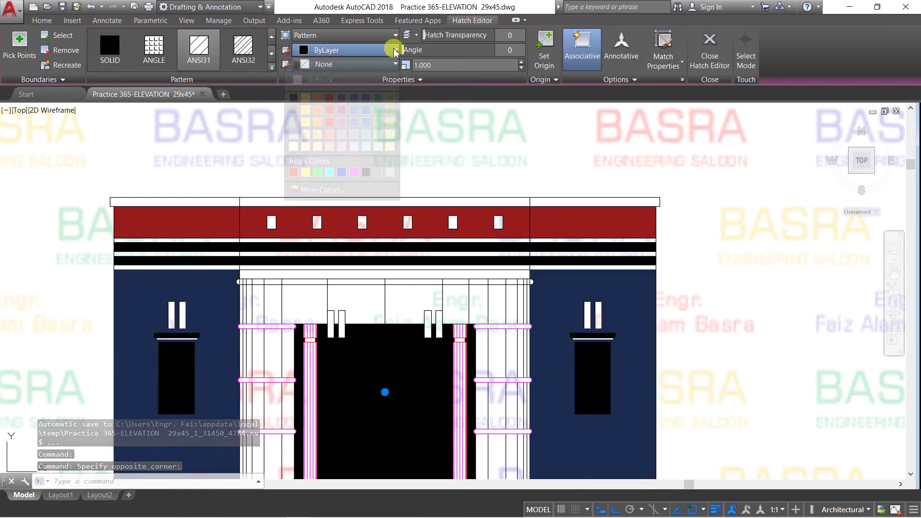
pyautogui.click(392, 50)
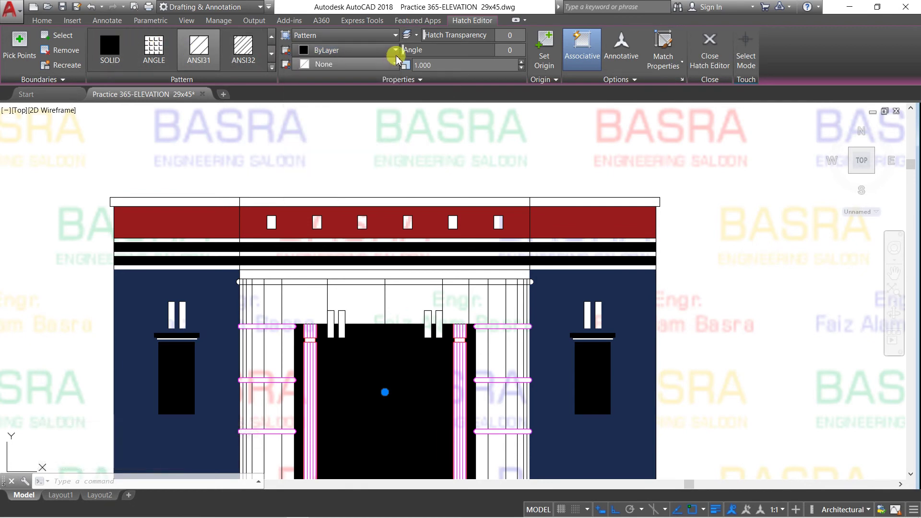
pyautogui.click(396, 51)
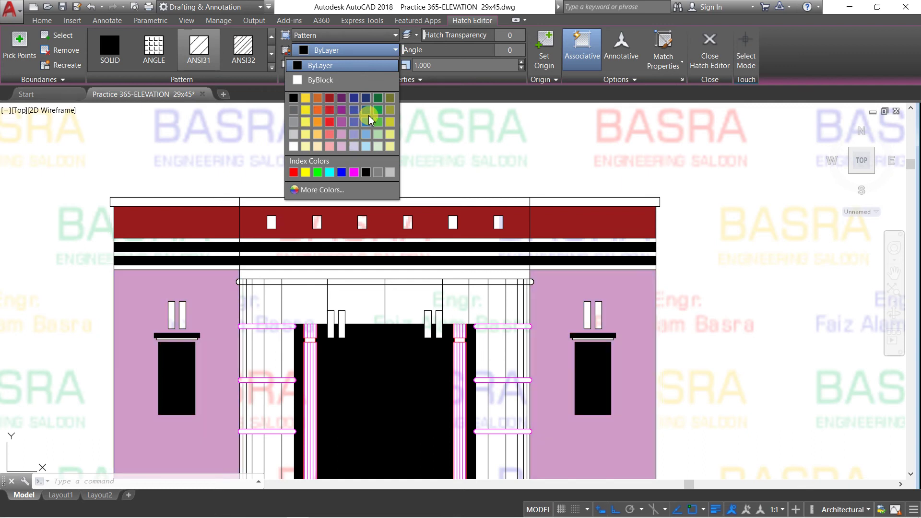
pyautogui.click(390, 97)
pyautogui.click(329, 181)
pyautogui.press('Escape')
pyautogui.scroll(-2, 324, 171)
# - Match the maroon top band's properties onto the wall frame and black floor band
pyautogui.scroll(2, 269, 283)
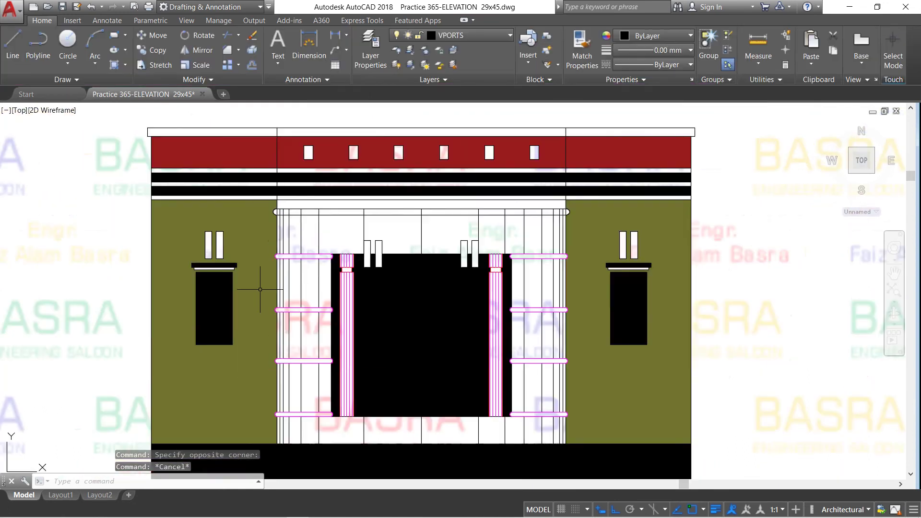
pyautogui.scroll(-2, 314, 179)
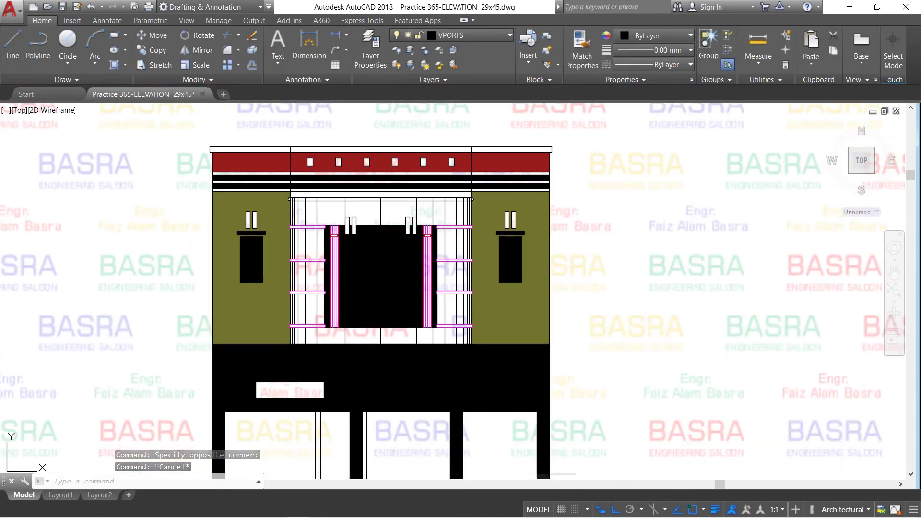
pyautogui.click(582, 48)
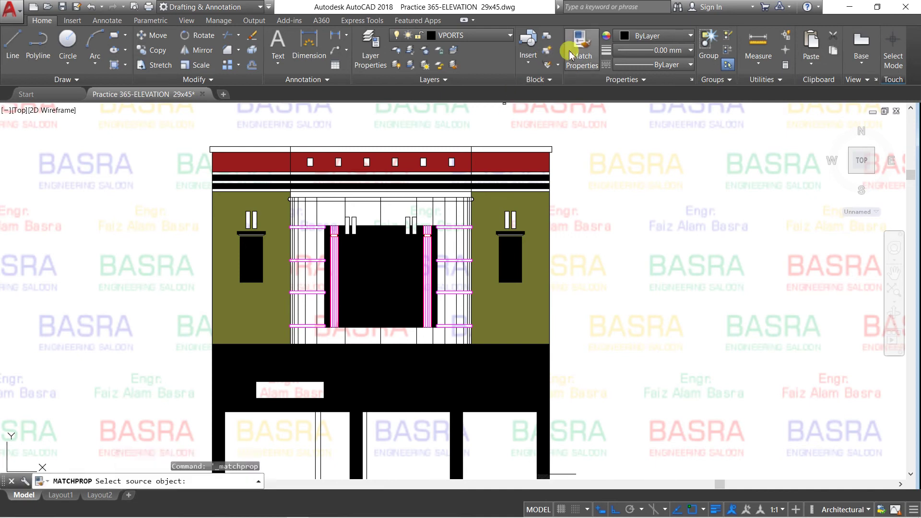
pyautogui.click(487, 163)
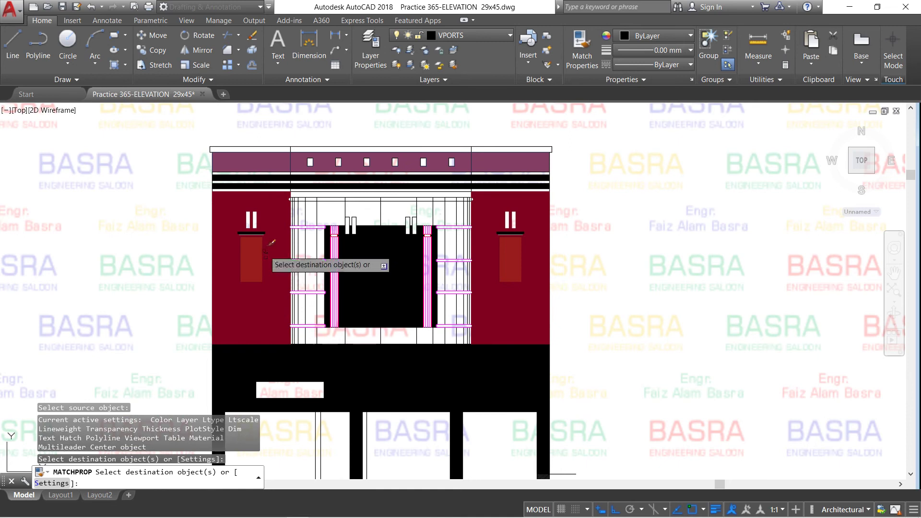
pyautogui.scroll(4, 262, 248)
pyautogui.scroll(4, 243, 217)
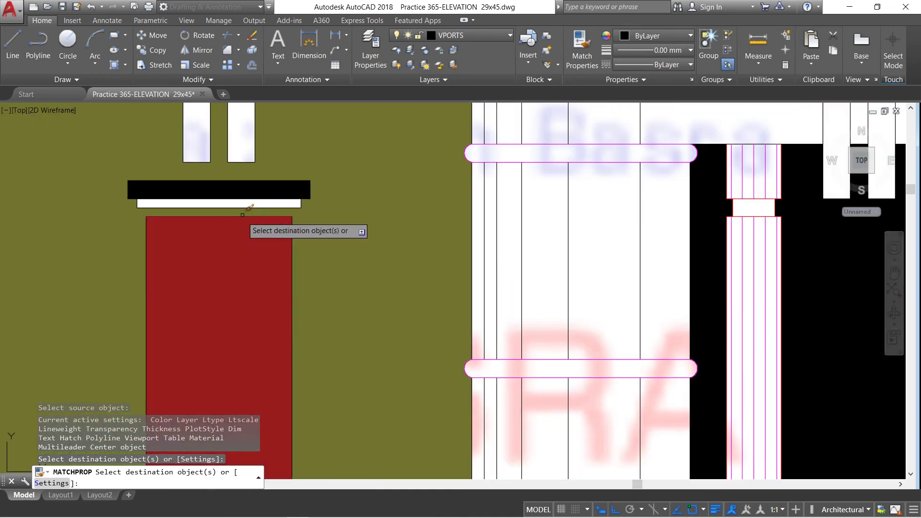
pyautogui.click(249, 181)
pyautogui.scroll(-4, 218, 223)
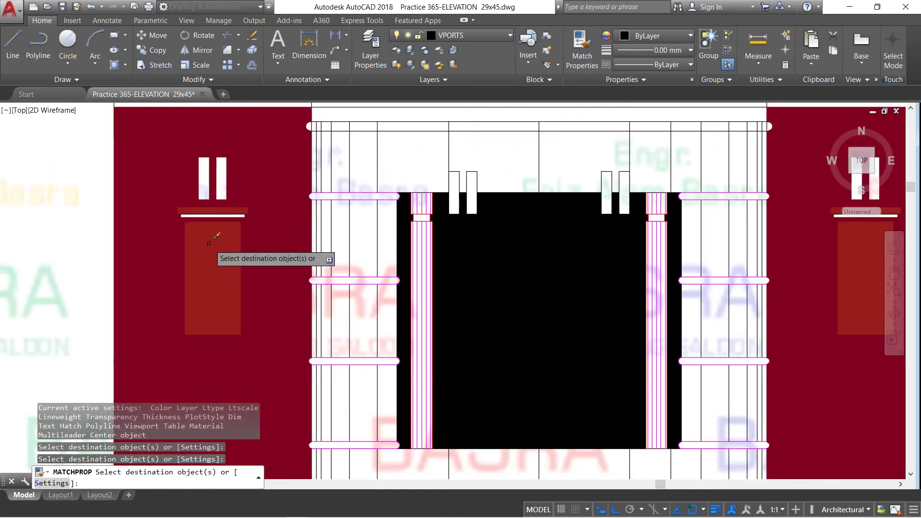
pyautogui.scroll(-4, 225, 248)
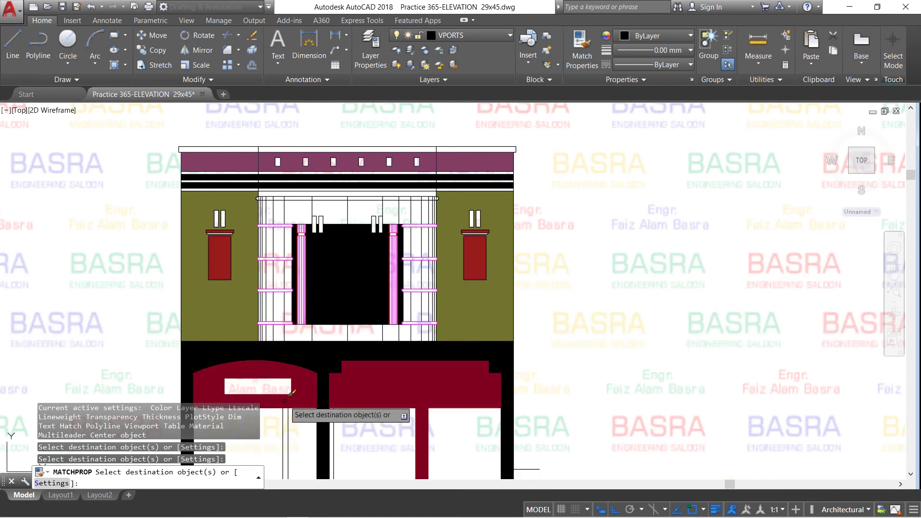
pyautogui.click(298, 365)
pyautogui.rightClick(298, 363)
pyautogui.click(316, 363)
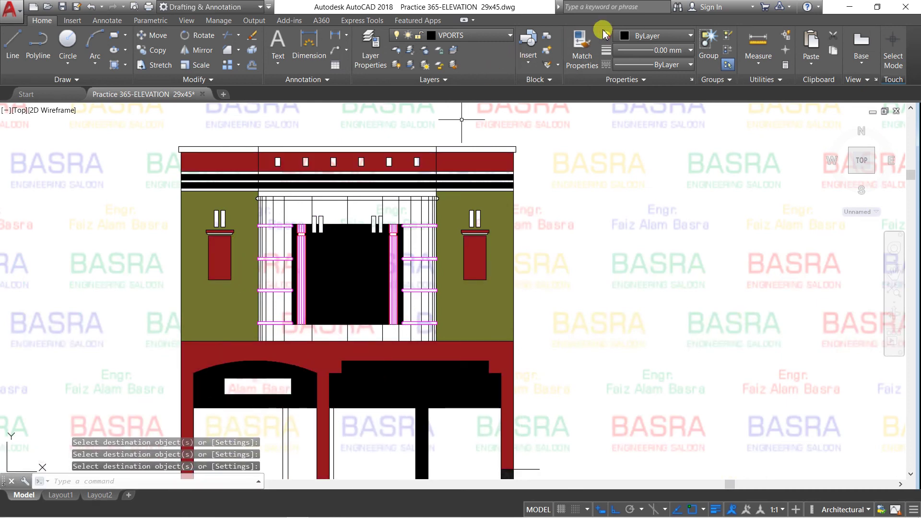
# - Match the olive wall fill onto the lower arches and panels
pyautogui.click(582, 48)
pyautogui.click(480, 337)
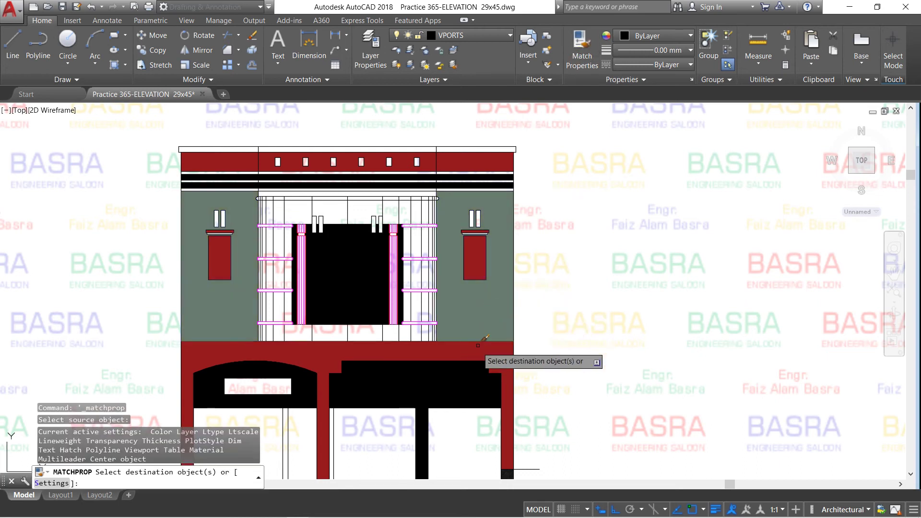
pyautogui.click(470, 377)
pyautogui.rightClick(590, 288)
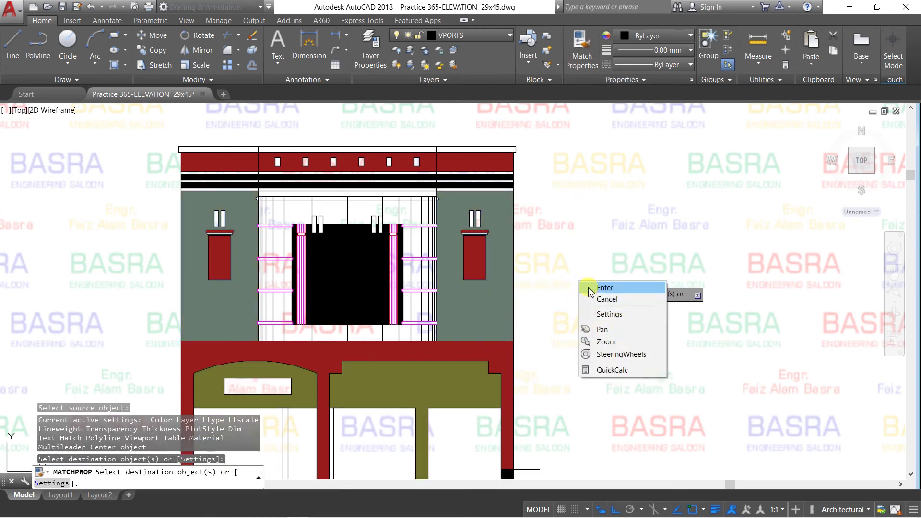
pyautogui.click(590, 289)
pyautogui.scroll(2, 338, 269)
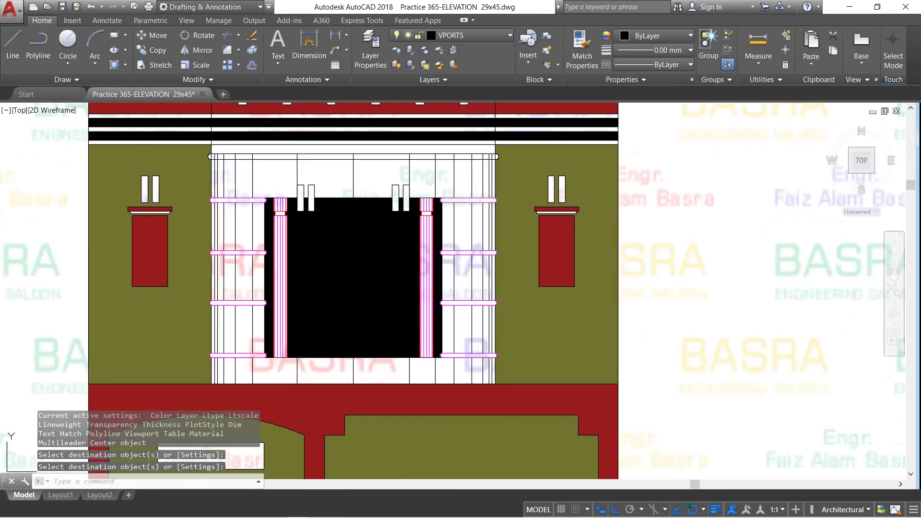
# - Set the central window-opening hatch to SOLID with colour 215,235,210
pyautogui.click(353, 244)
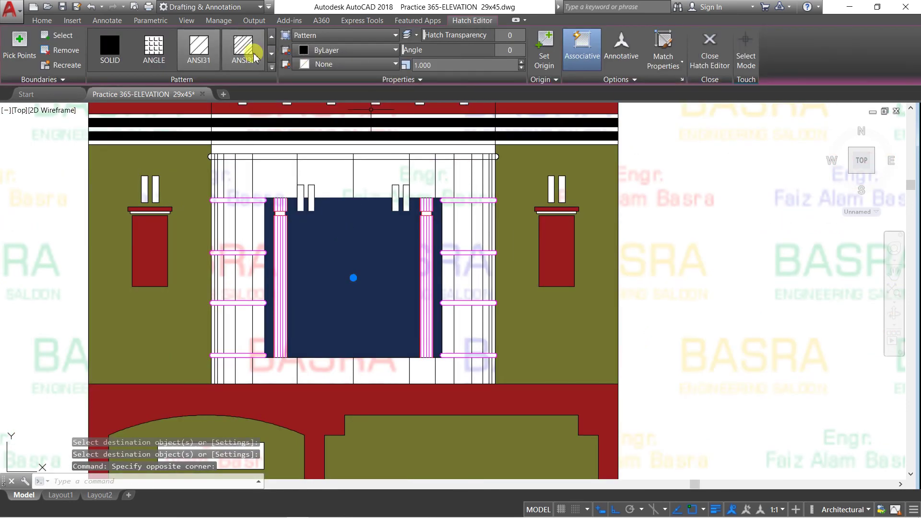
pyautogui.click(114, 46)
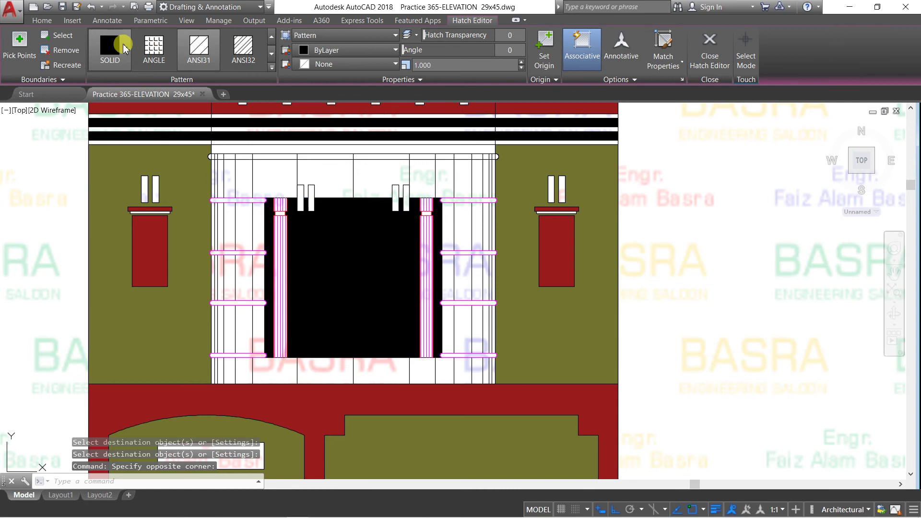
pyautogui.click(394, 50)
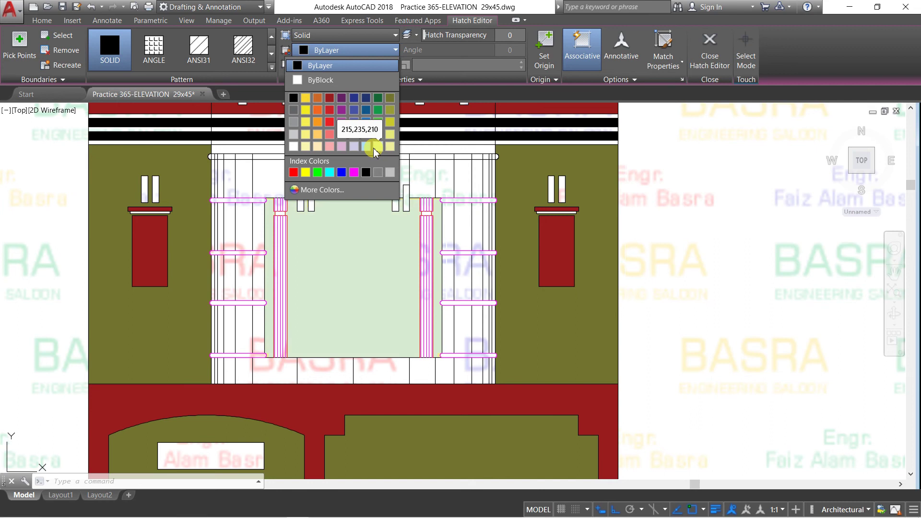
pyautogui.click(374, 150)
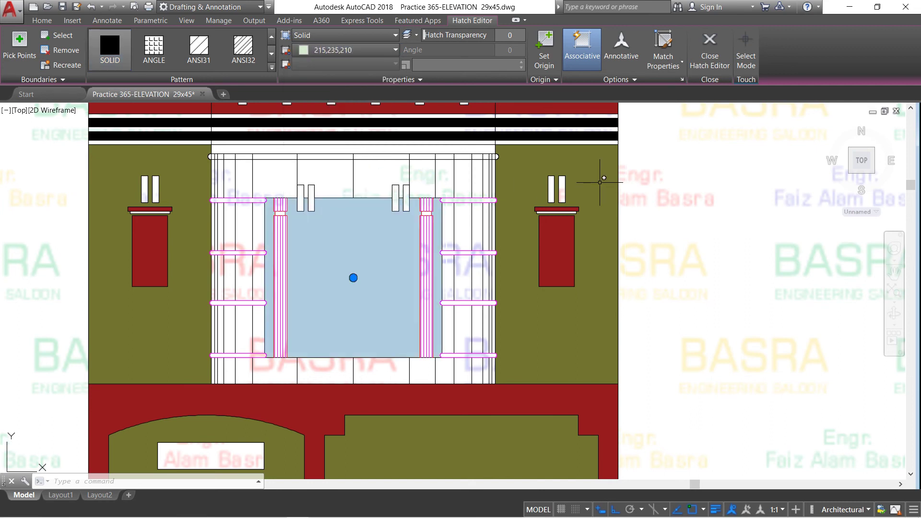
pyautogui.press('Escape')
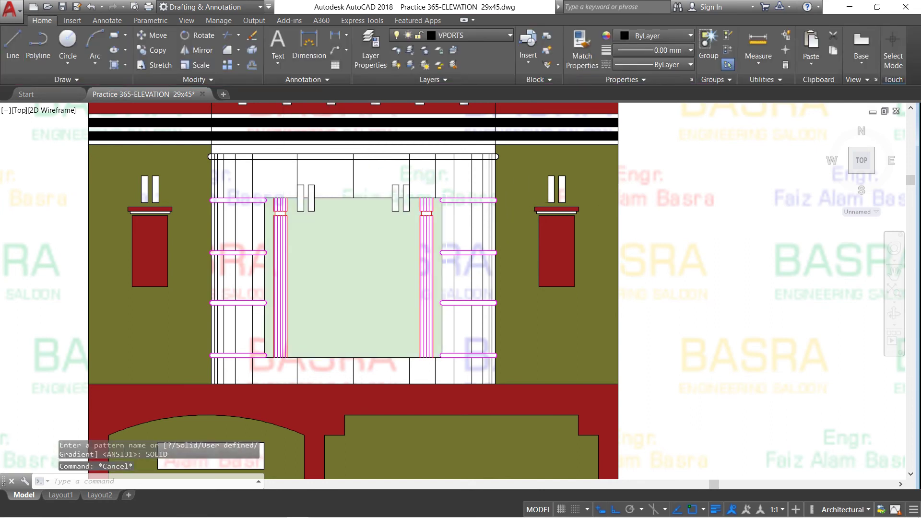
pyautogui.scroll(-4, 506, 223)
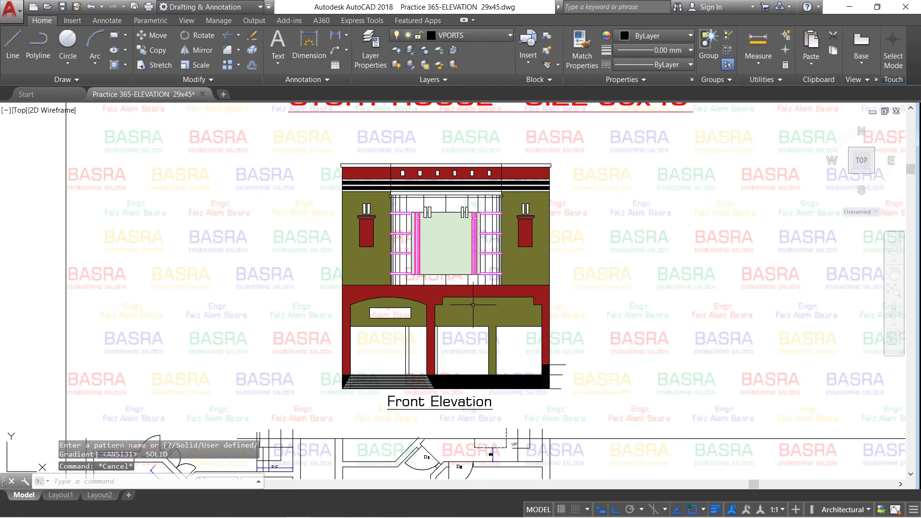
# - Match both black bands under the top parapet to the dark red parapet hatch
pyautogui.scroll(4, 451, 156)
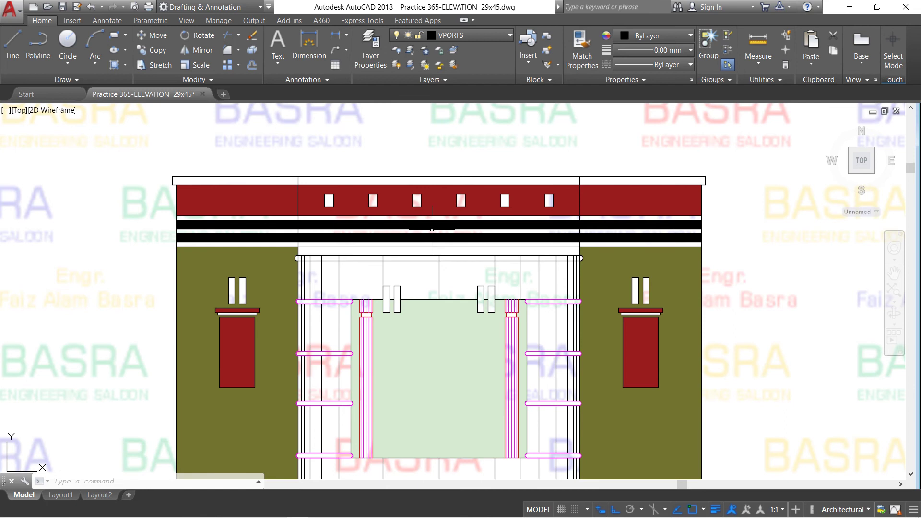
pyautogui.scroll(2, 432, 229)
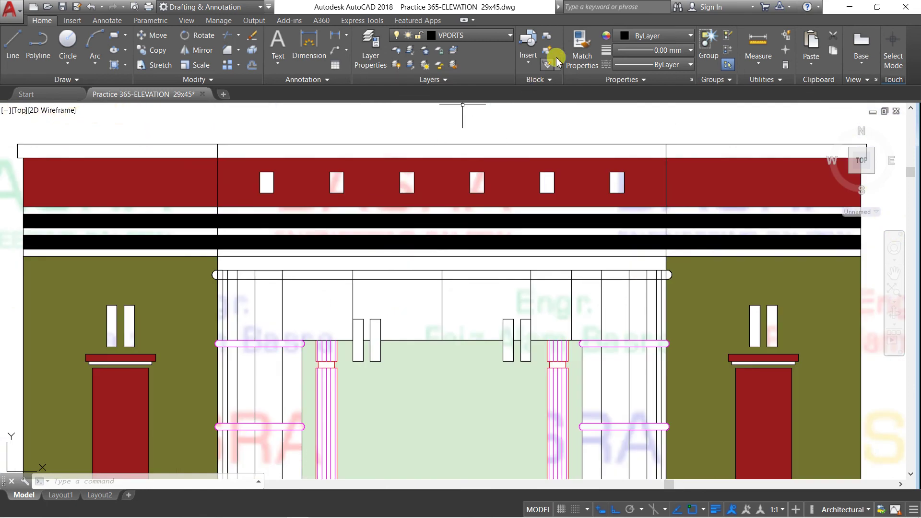
pyautogui.click(582, 53)
pyautogui.click(518, 179)
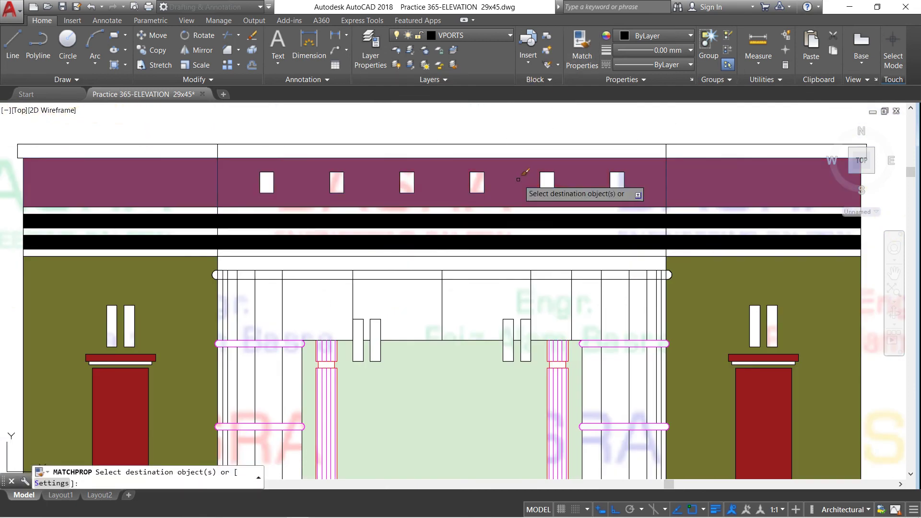
pyautogui.click(517, 220)
pyautogui.click(509, 240)
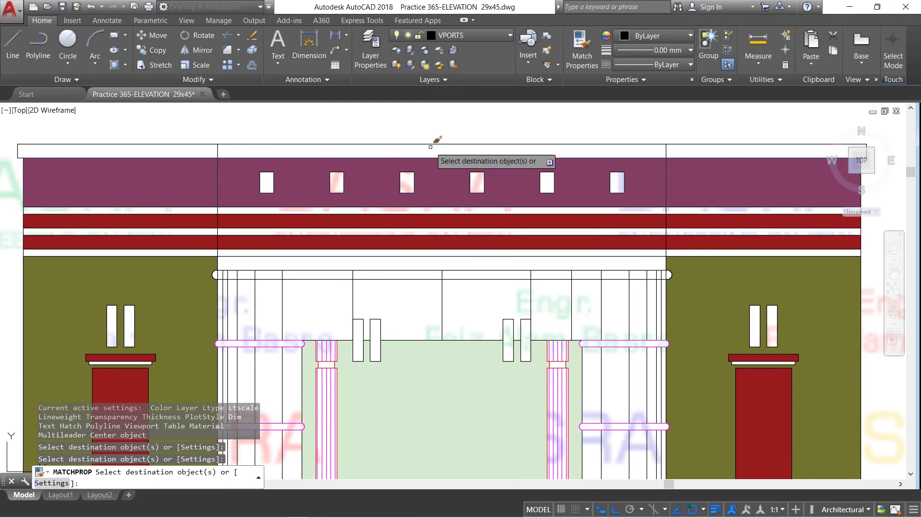
pyautogui.scroll(-4, 429, 140)
pyautogui.rightClick(434, 140)
pyautogui.click(434, 139)
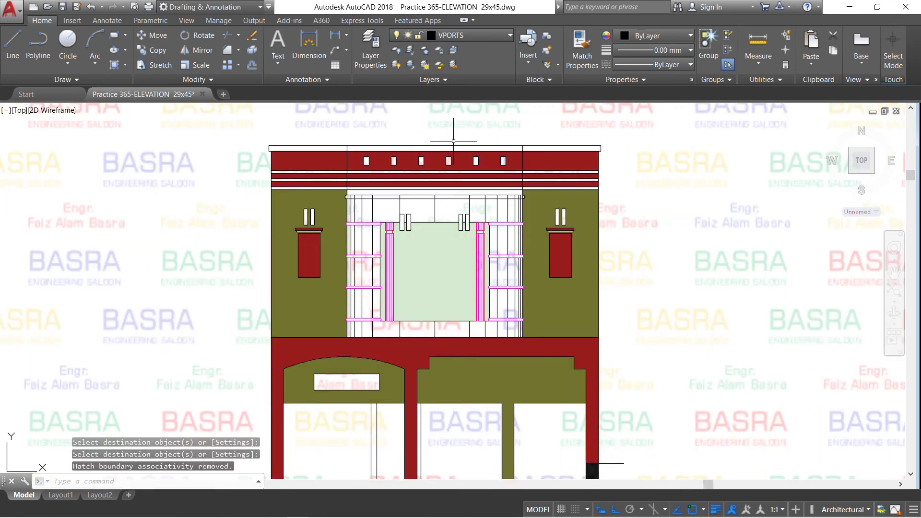
# - Zoom in and out to inspect the recoloured dark red parapet bands
pyautogui.scroll(2, 479, 170)
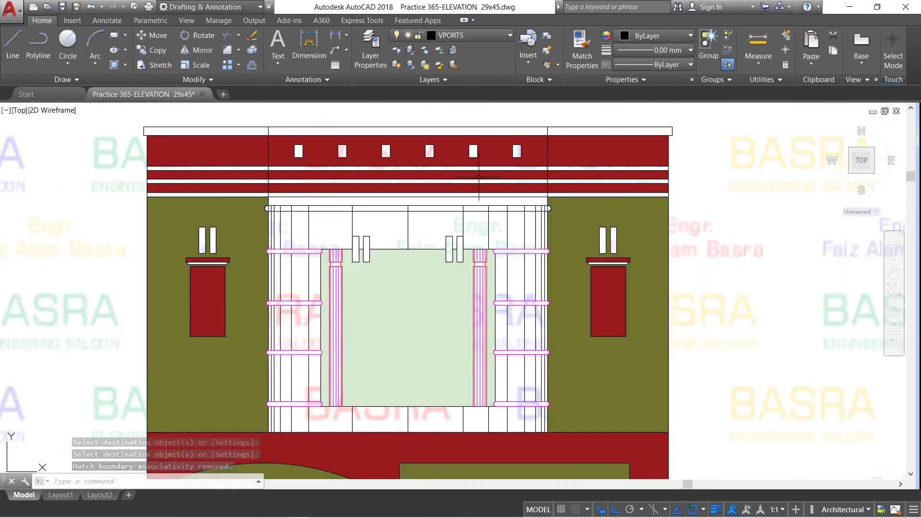
pyautogui.scroll(-2, 421, 154)
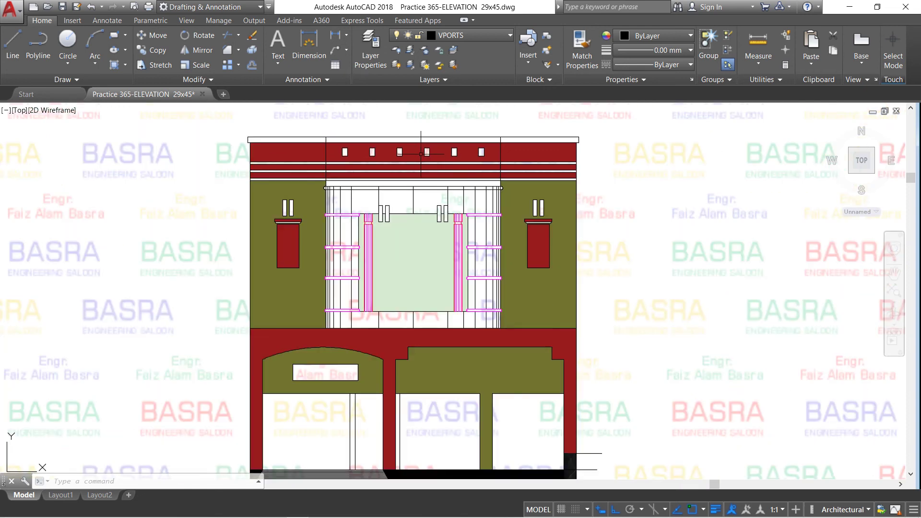
pyautogui.scroll(2, 432, 182)
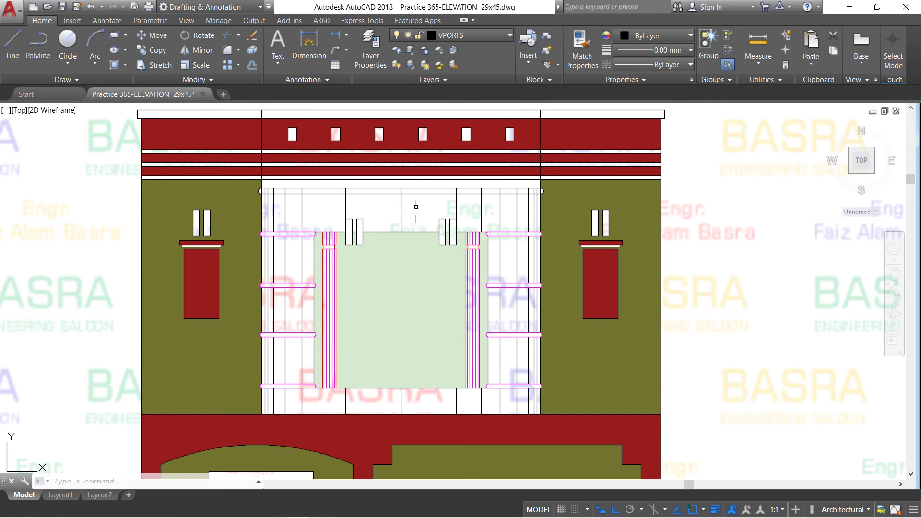
pyautogui.scroll(2, 416, 207)
pyautogui.scroll(-2, 397, 192)
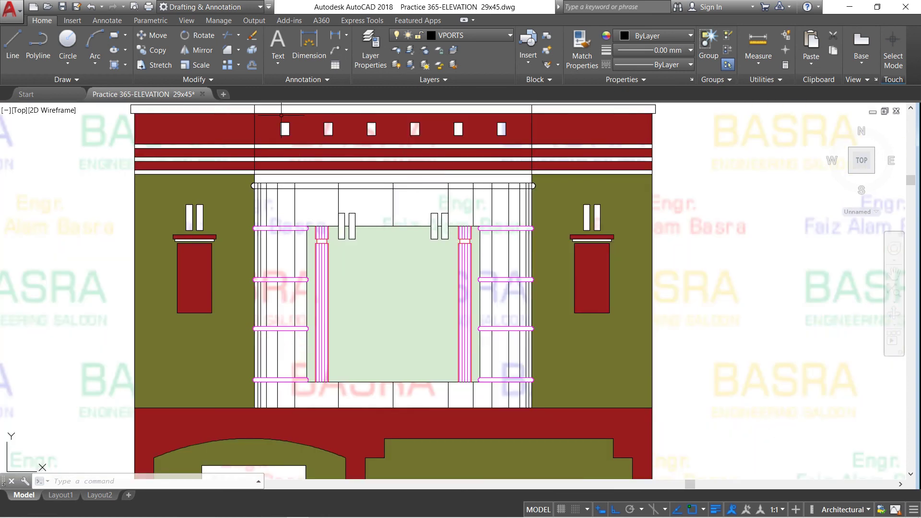
# - Start a fresh solid black hatch for the upper band above the glazed section
pyautogui.click(116, 65)
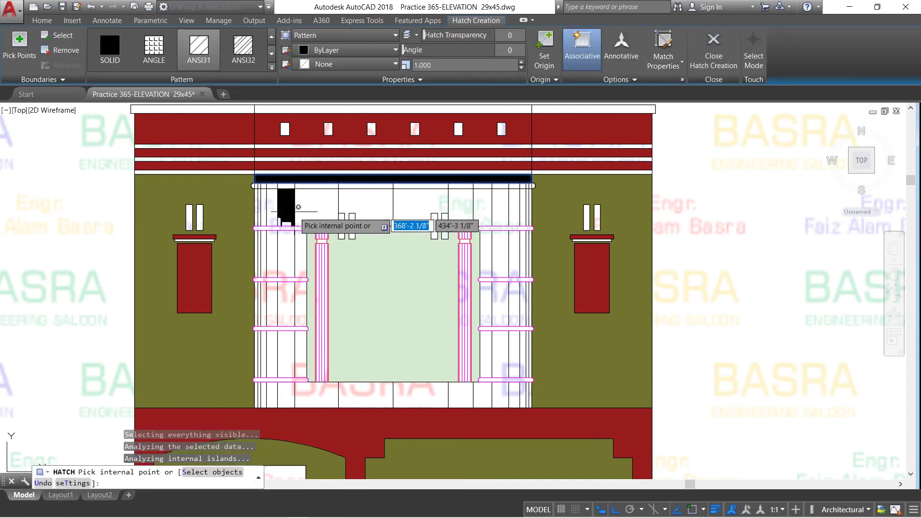
pyautogui.scroll(4, 290, 211)
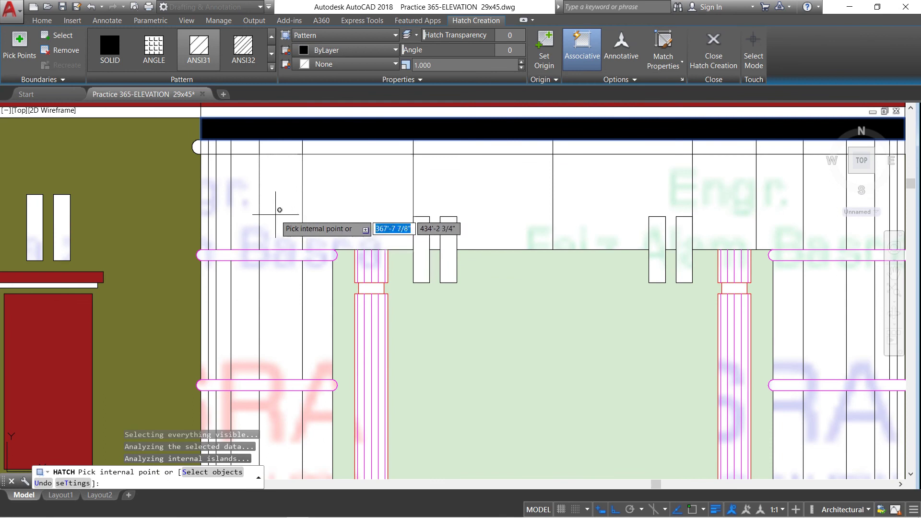
pyautogui.click(279, 213)
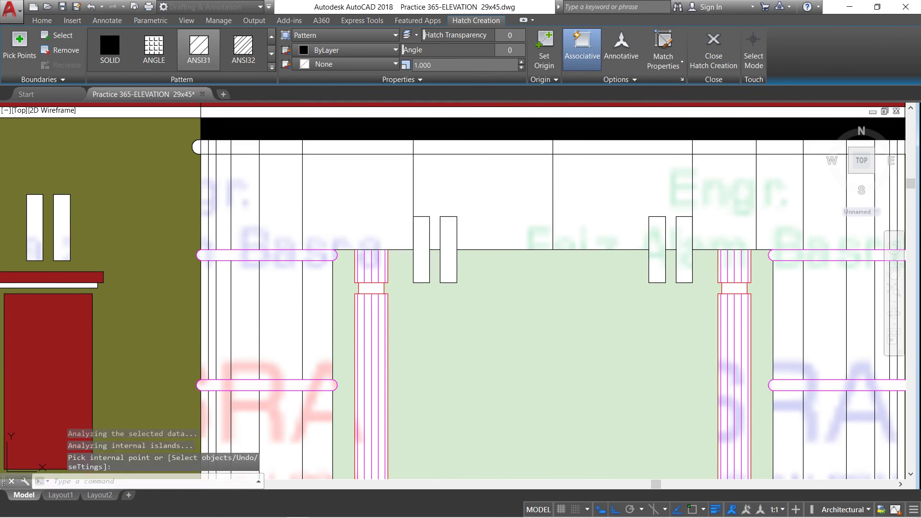
pyautogui.press('Return')
pyautogui.press('Return')
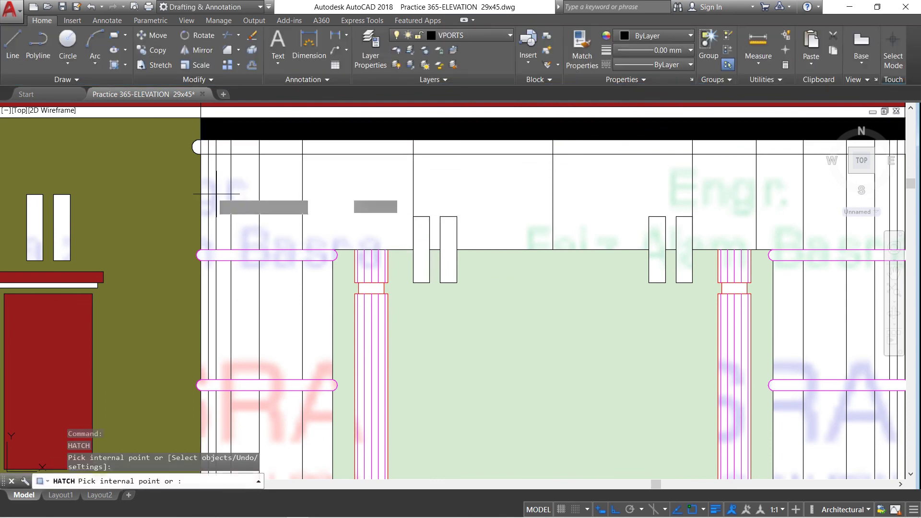
# - Fill the narrow upper-band strips above the window with black, from the left to the centre
pyautogui.click(205, 192)
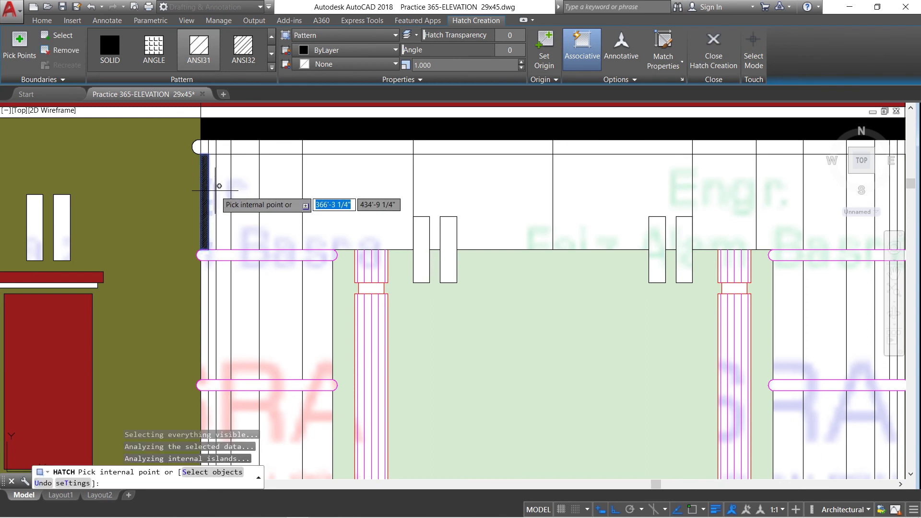
pyautogui.click(215, 190)
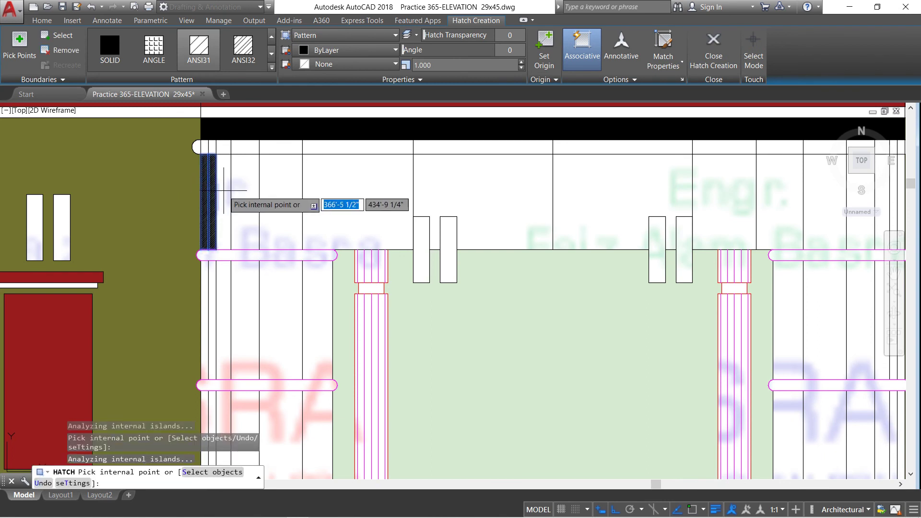
pyautogui.click(224, 192)
pyautogui.click(247, 192)
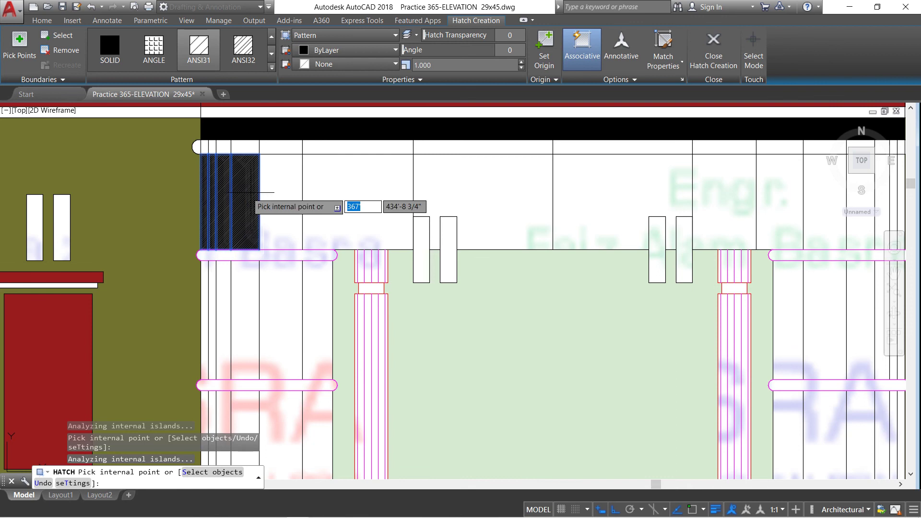
pyautogui.click(279, 206)
pyautogui.click(336, 197)
pyautogui.click(435, 202)
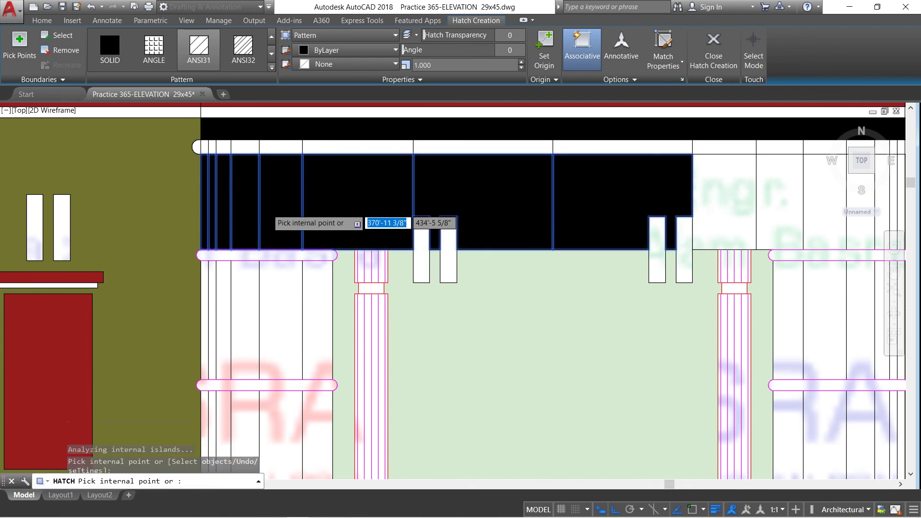
# - Fill the remaining upper-band strips on the right, through the last narrow strip
pyautogui.scroll(-3, 328, 203)
pyautogui.scroll(2, 420, 204)
pyautogui.scroll(2, 420, 204)
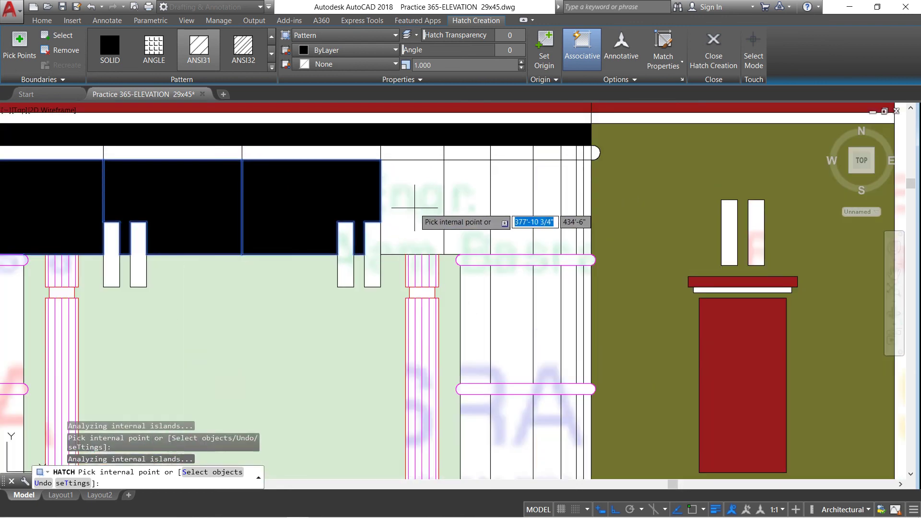
pyautogui.click(467, 207)
pyautogui.click(504, 207)
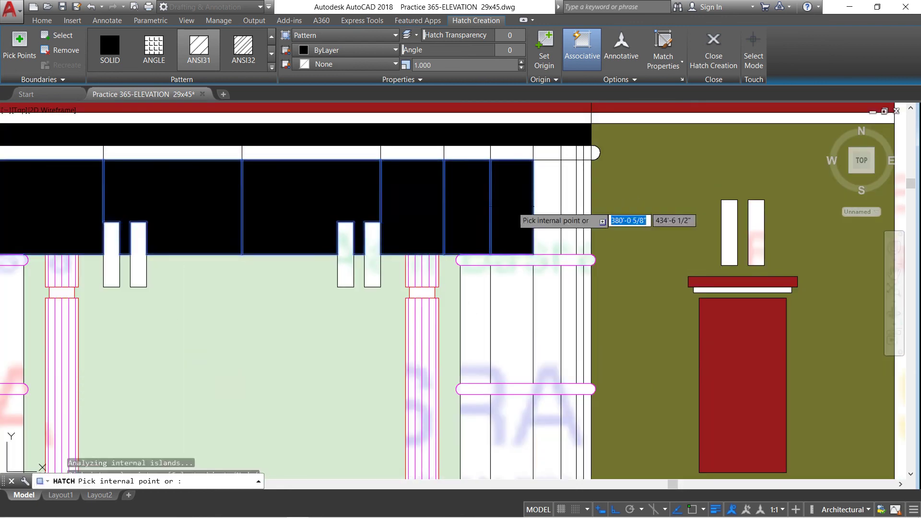
pyautogui.click(559, 203)
pyautogui.click(569, 206)
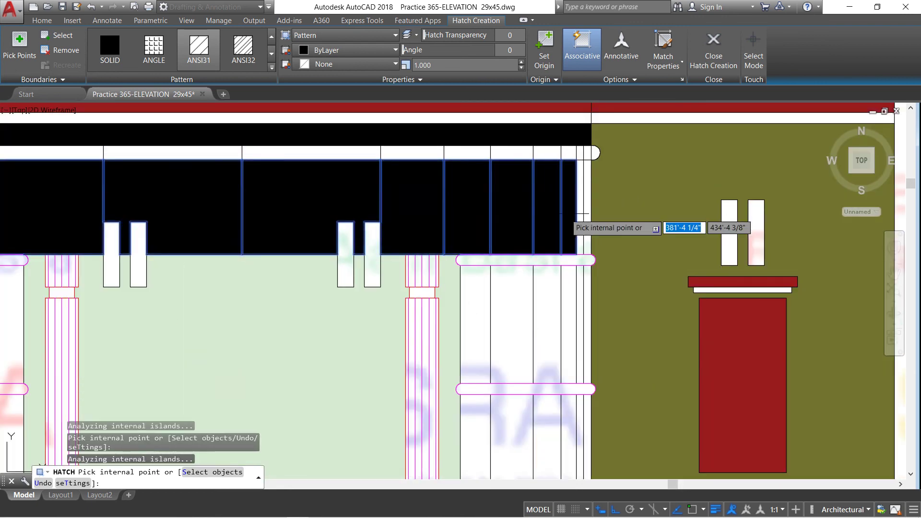
pyautogui.click(582, 215)
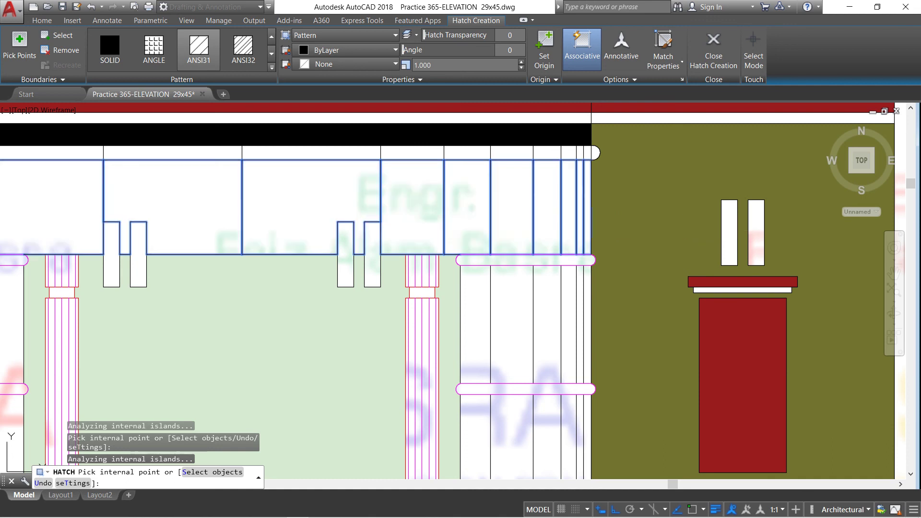
pyautogui.scroll(-3, 495, 219)
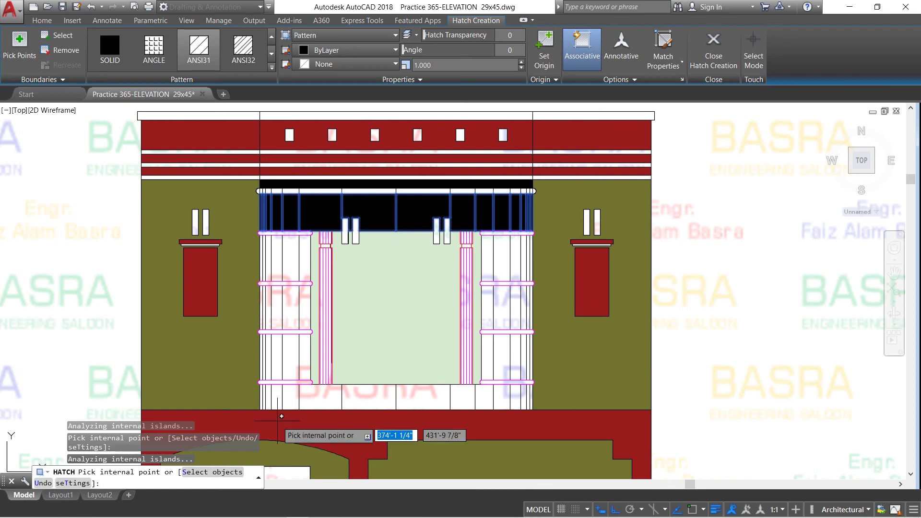
# - Hatch the leftmost strips and middle cells of the lower band in solid black
pyautogui.scroll(4, 272, 421)
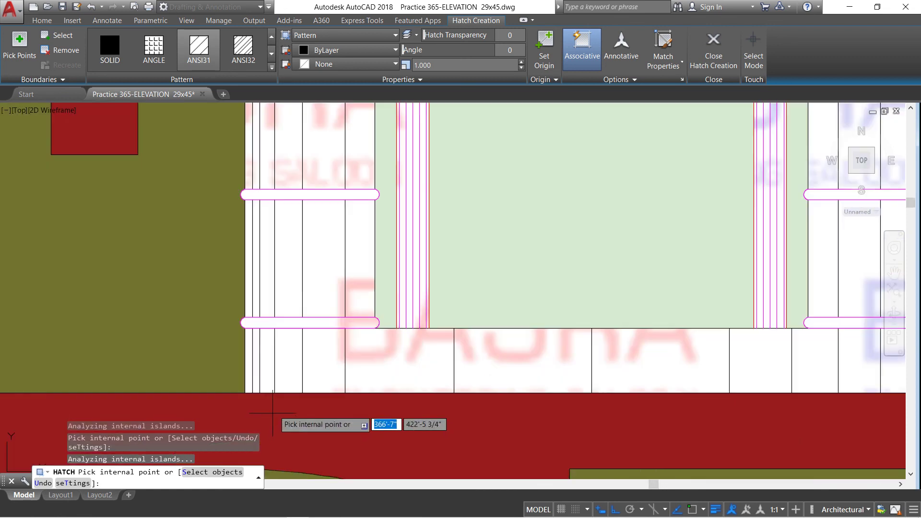
pyautogui.click(256, 370)
pyautogui.click(267, 369)
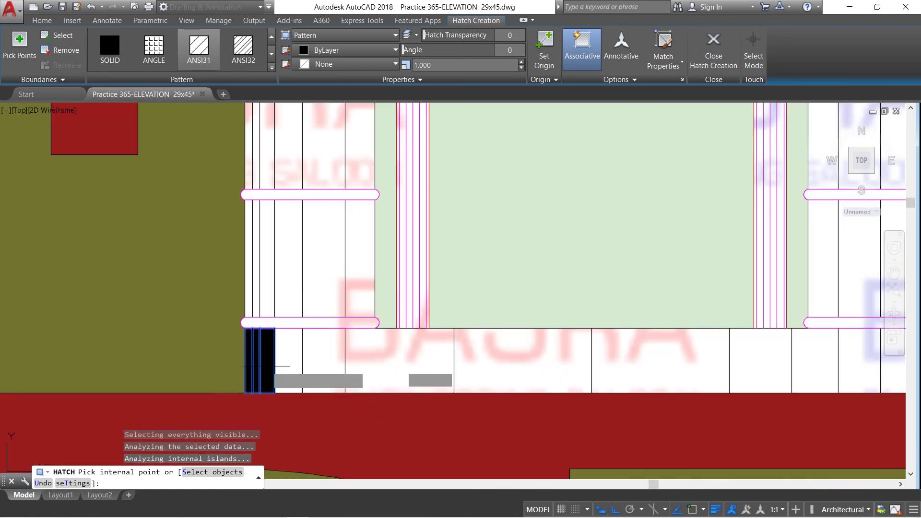
pyautogui.click(288, 361)
pyautogui.click(325, 362)
pyautogui.click(398, 368)
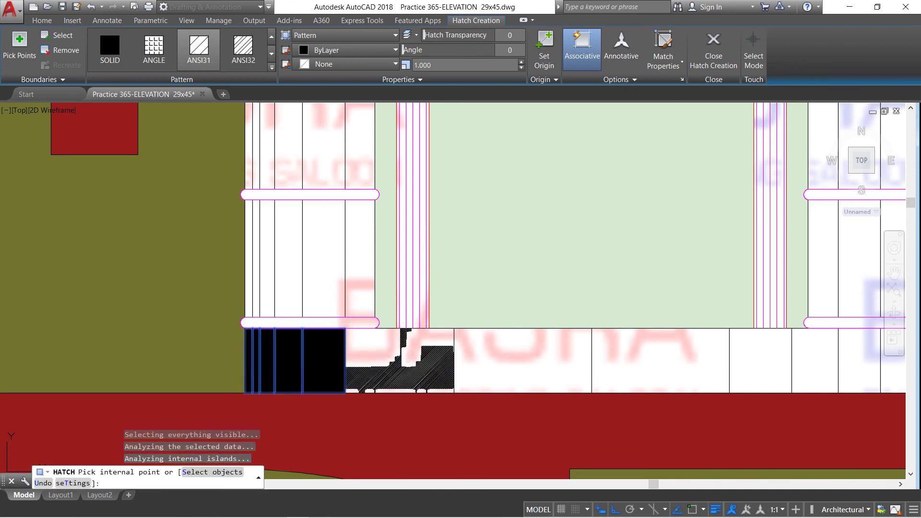
pyautogui.click(552, 364)
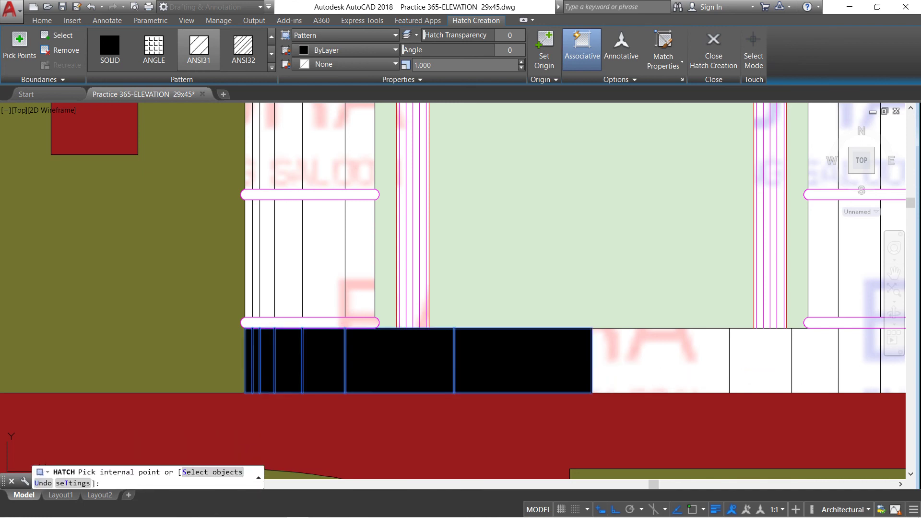
pyautogui.click(662, 365)
# - Hatch the remaining right-hand lower-band cells black and complete the hatch
pyautogui.scroll(-2, 250, 368)
pyautogui.scroll(-2, 219, 367)
pyautogui.scroll(3, 448, 367)
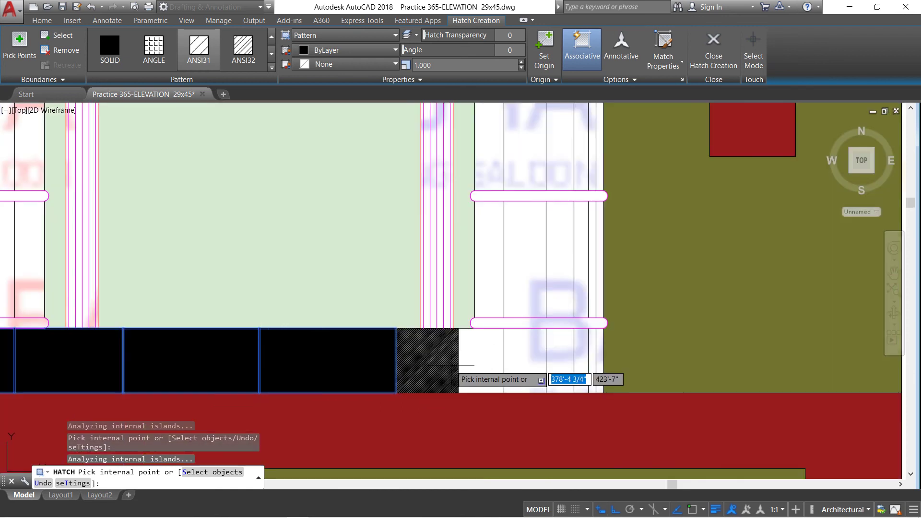
pyautogui.click(429, 365)
pyautogui.click(480, 374)
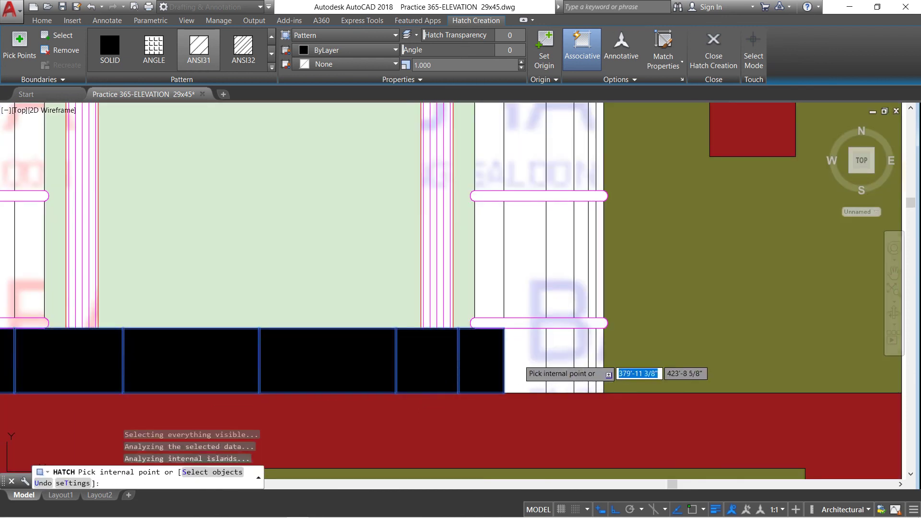
pyautogui.click(515, 372)
pyautogui.click(557, 358)
pyautogui.click(581, 364)
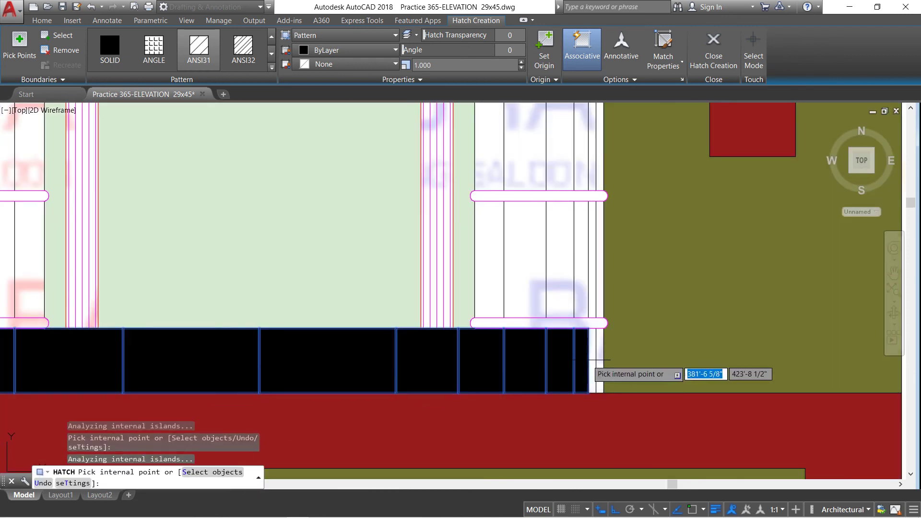
pyautogui.click(599, 363)
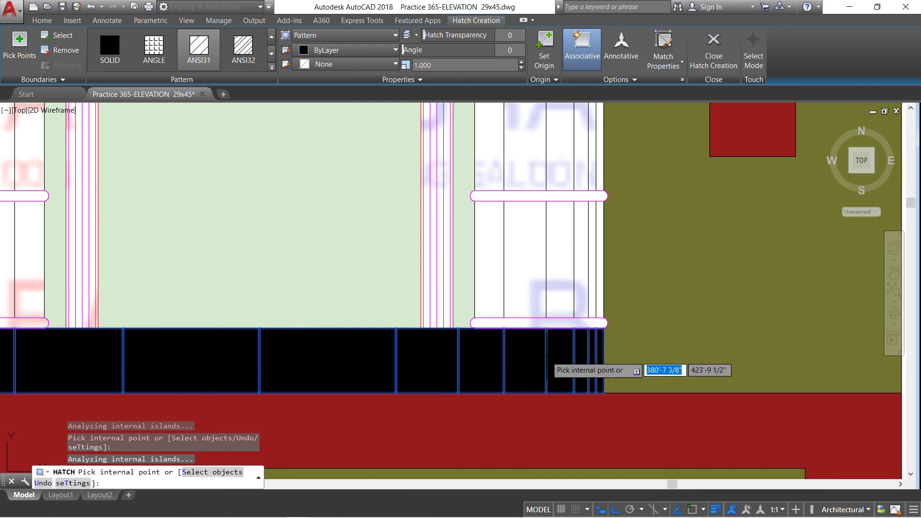
pyautogui.rightClick(457, 365)
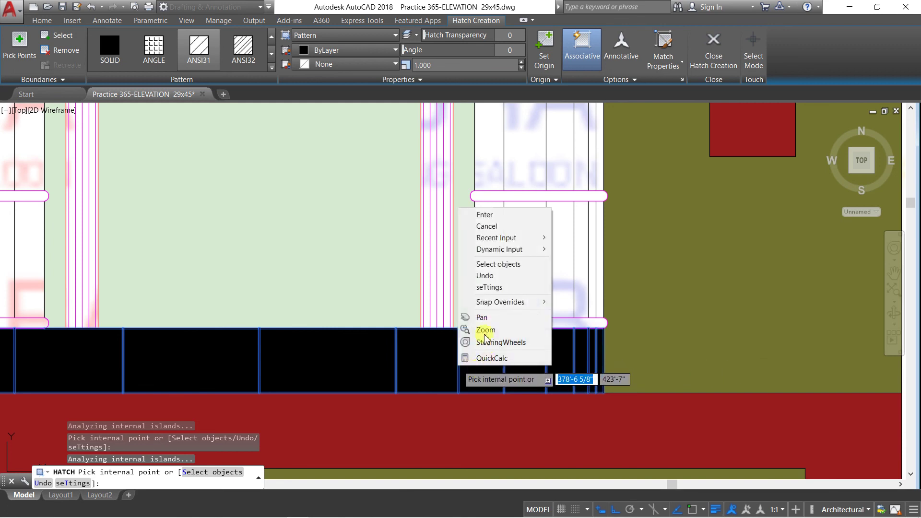
pyautogui.click(473, 215)
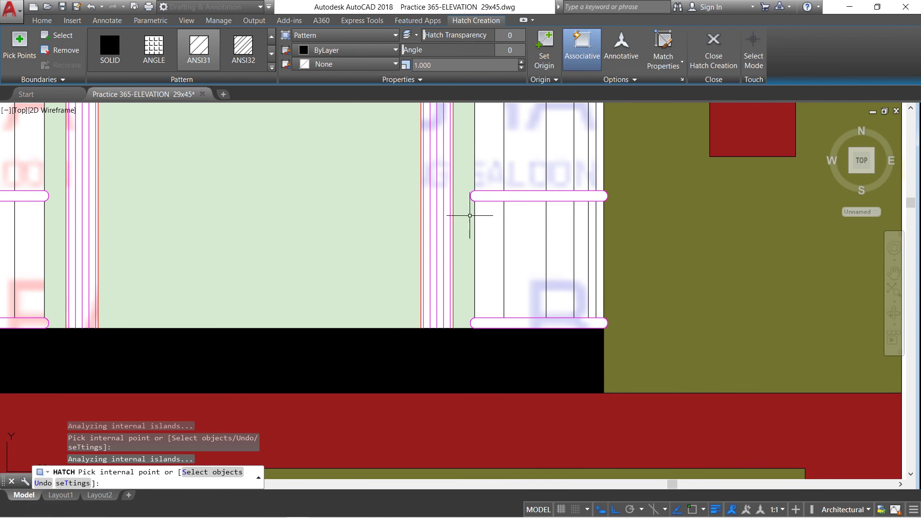
pyautogui.scroll(-4, 295, 361)
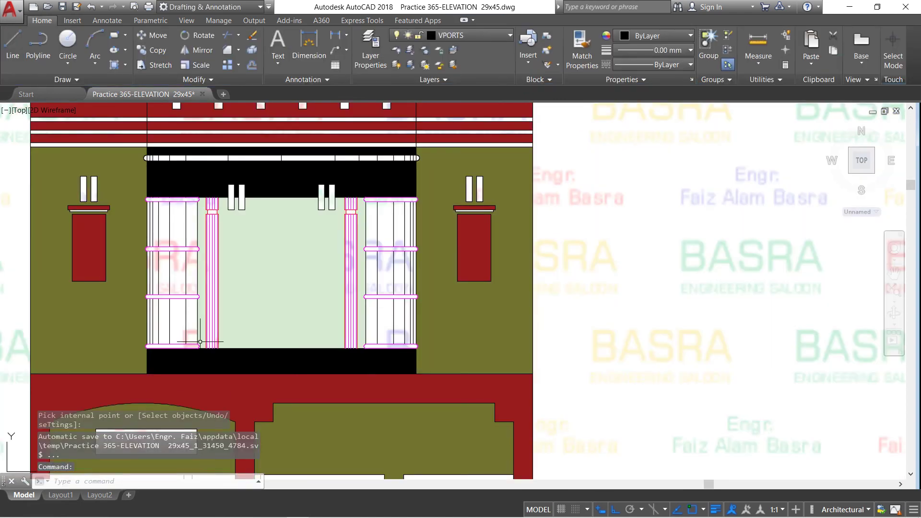
# - Copy the existing olive wall hatch's properties onto the wall hatch beside the glazed section
pyautogui.click(582, 51)
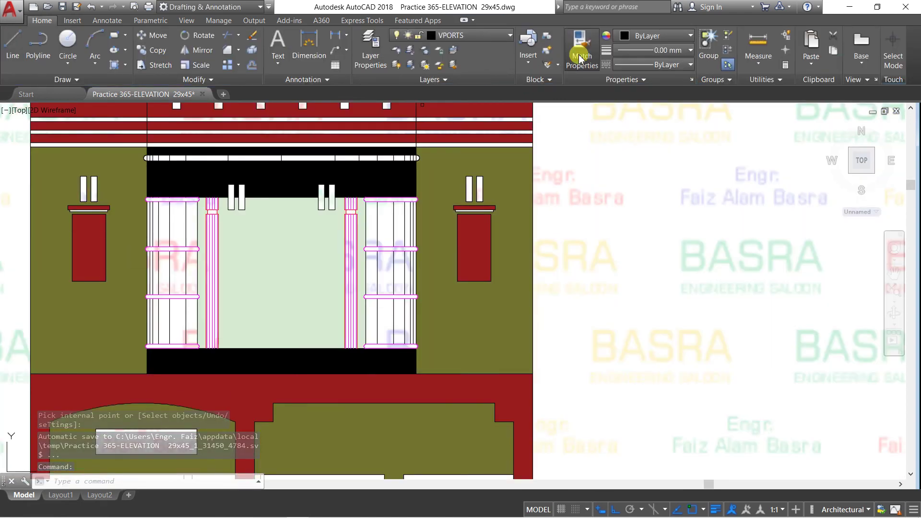
pyautogui.click(435, 180)
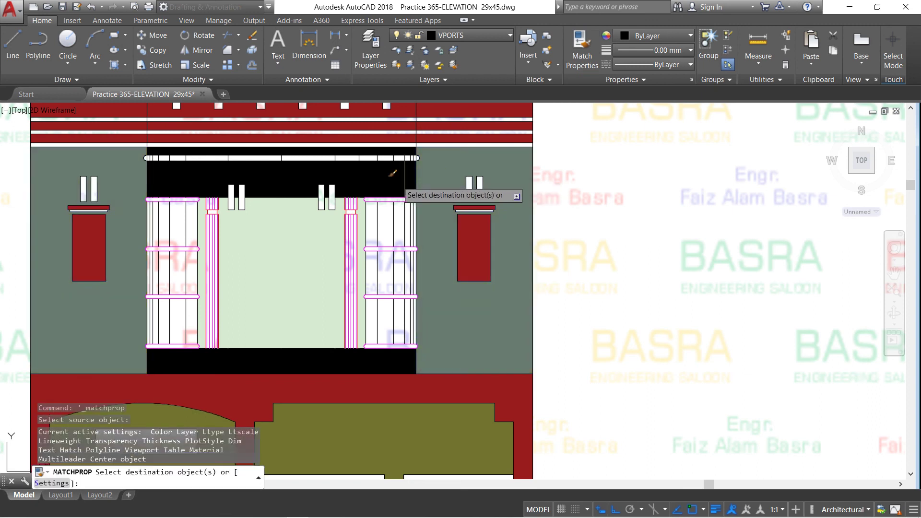
pyautogui.scroll(2, 384, 173)
pyautogui.rightClick(384, 180)
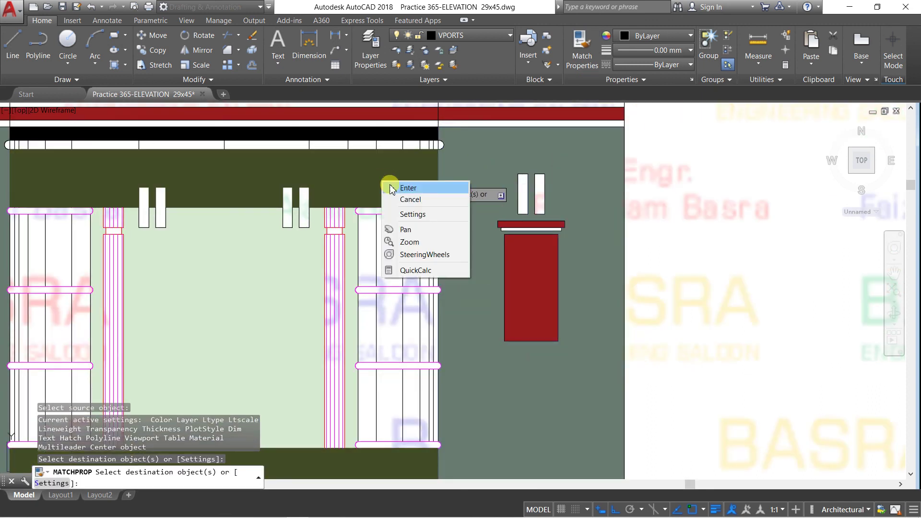
pyautogui.click(408, 189)
pyautogui.scroll(-4, 484, 199)
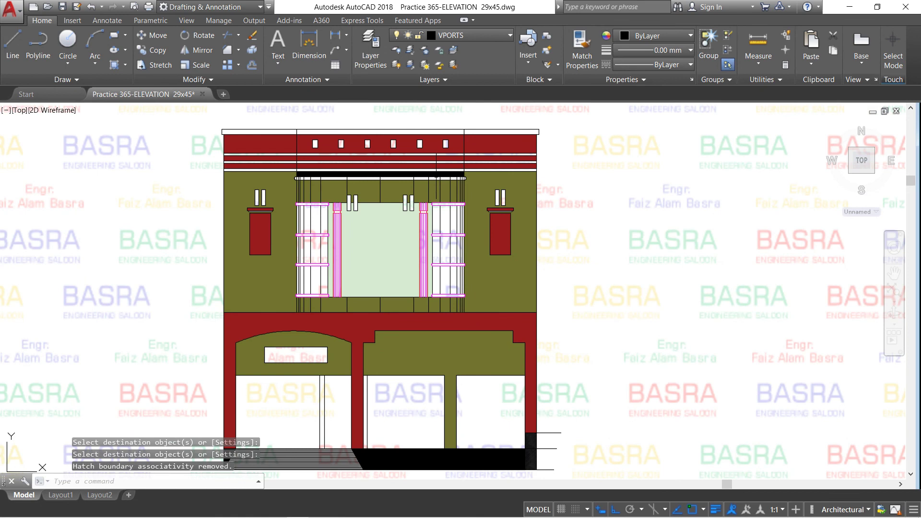
# - Zoom out to show the coloured front elevation under its red title, above both floor plans
pyautogui.scroll(-2, 440, 168)
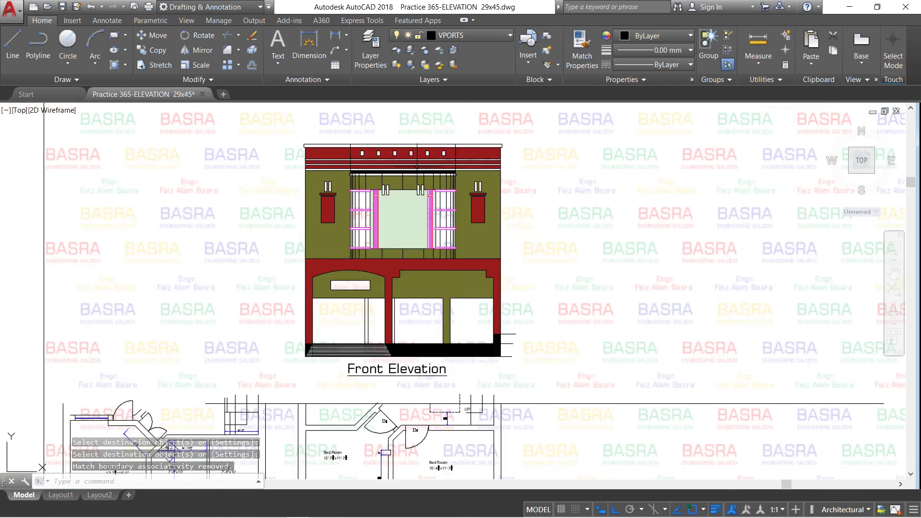
pyautogui.scroll(2, 416, 166)
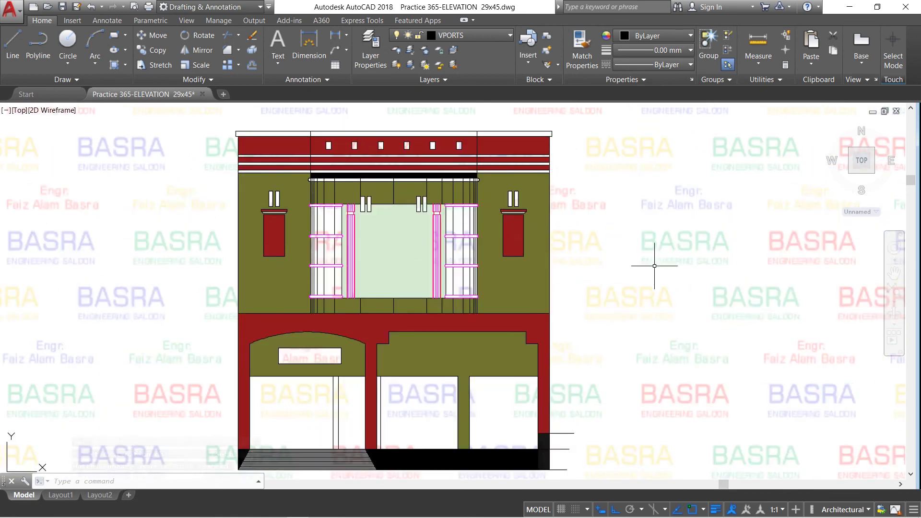
pyautogui.scroll(-2, 561, 262)
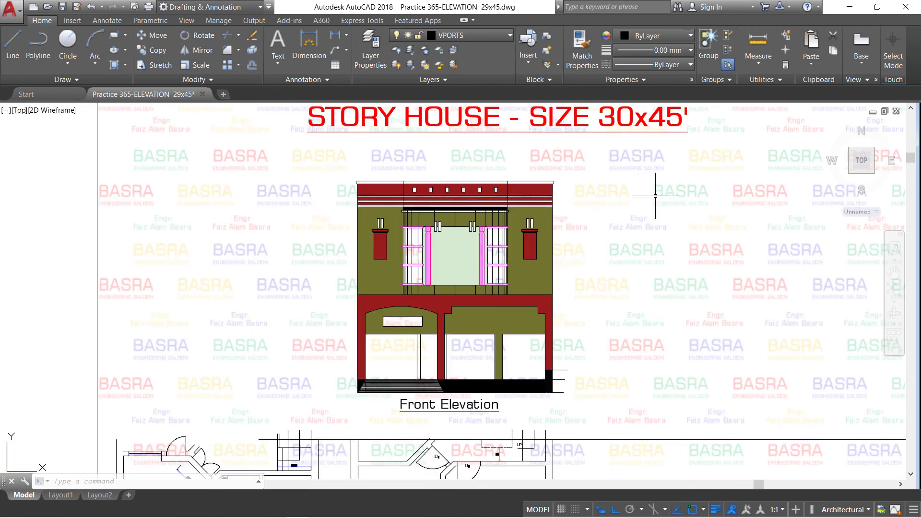
pyautogui.scroll(-2, 465, 277)
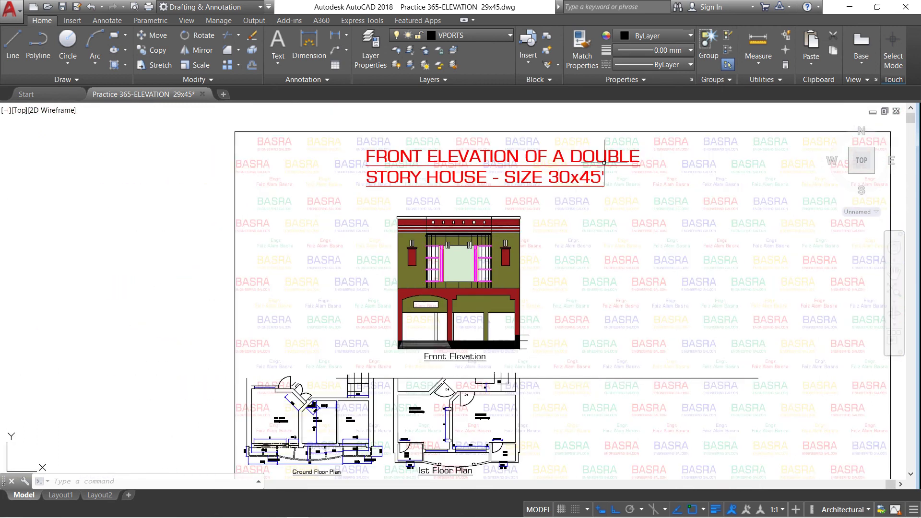
pyautogui.scroll(2, 604, 162)
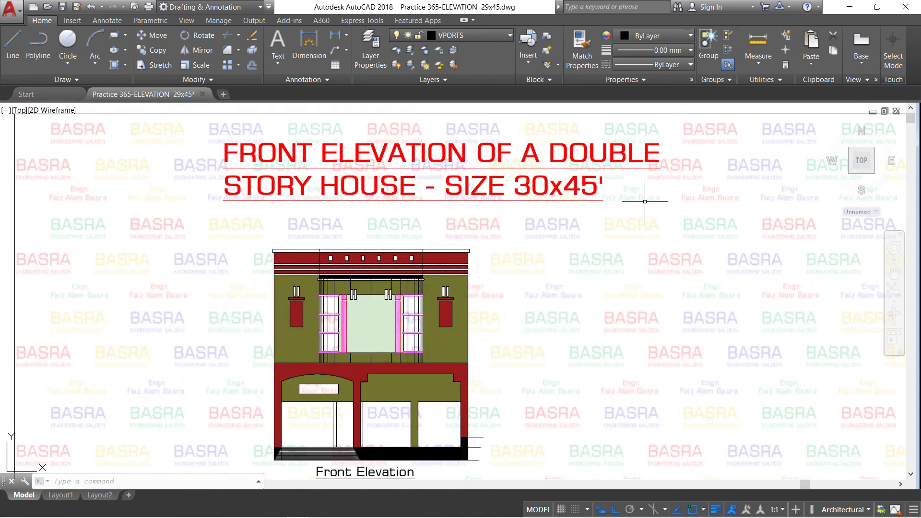